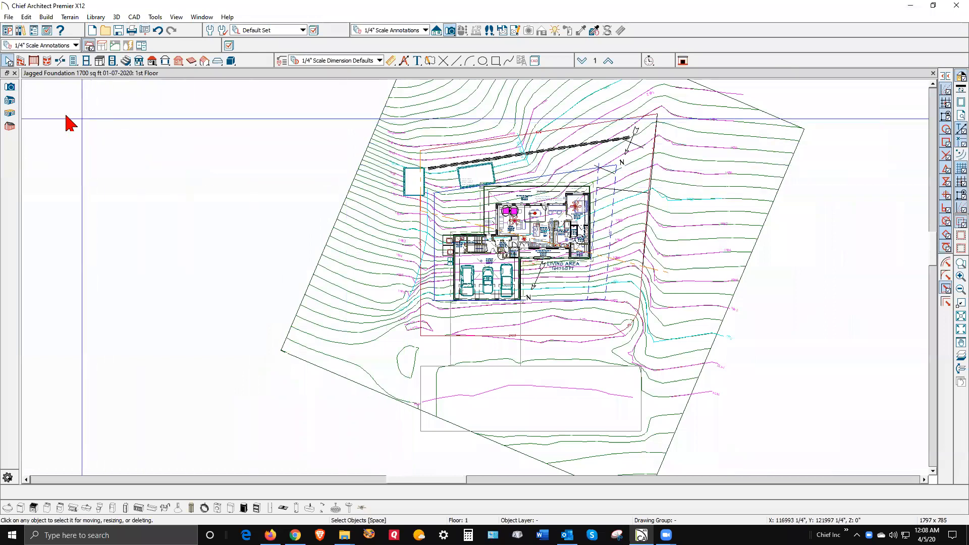
Enable Allow Editing in Select Home Designer Products in the General Plan Defaults.
{"action": "double_click", "coordinate": [8, 60]}
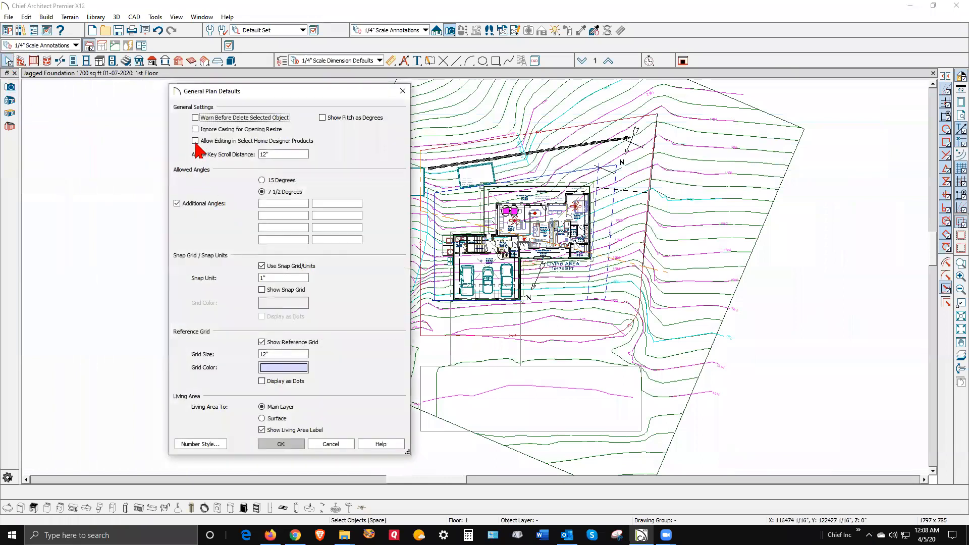
{"action": "left_click", "coordinate": [199, 141]}
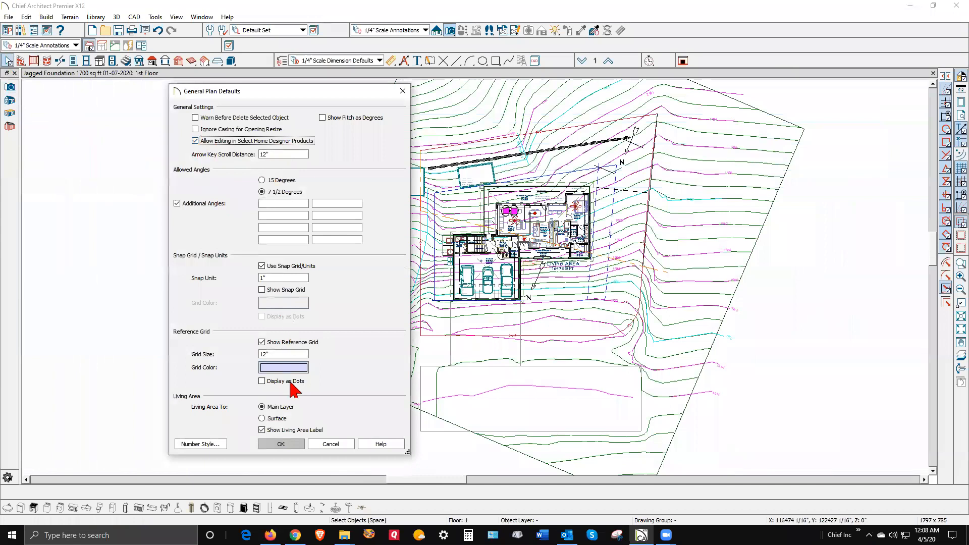
{"action": "left_click", "coordinate": [294, 444]}
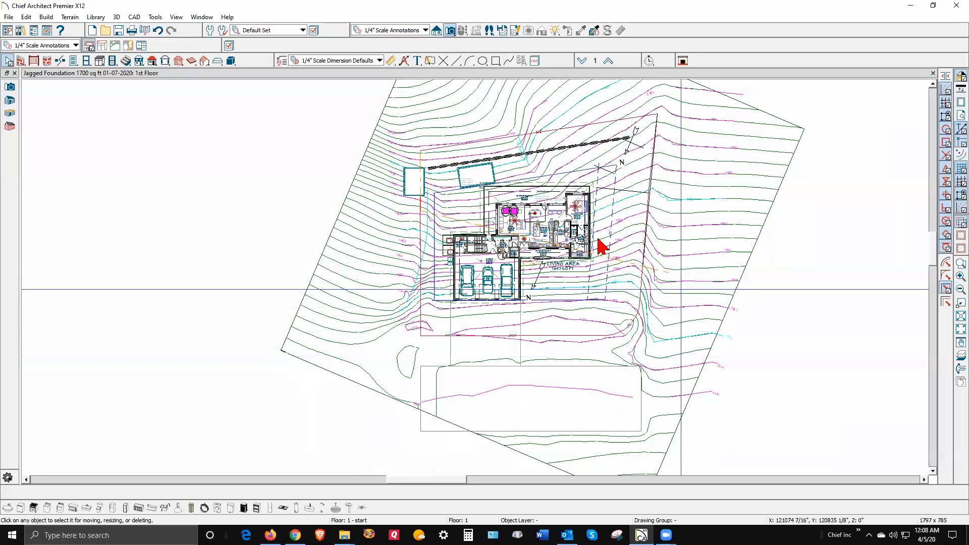
Hide the Terrain Features, Terrain Labels, Terrain Perimeter, Elevation Data, Primary Contours and Secondary Contours layers in the Default Set.
{"action": "left_click", "coordinate": [314, 30]}
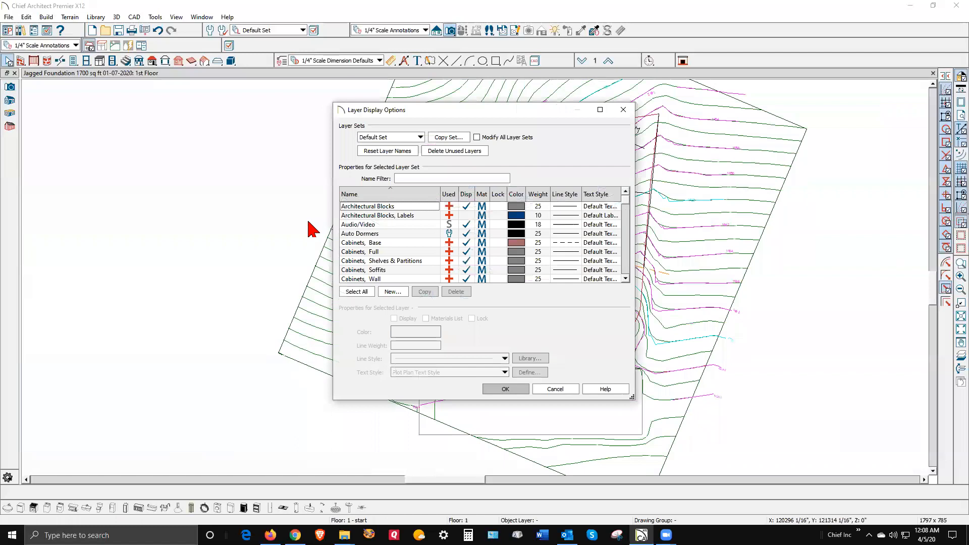
{"action": "left_click", "coordinate": [369, 216]}
{"action": "key", "text": "t"}
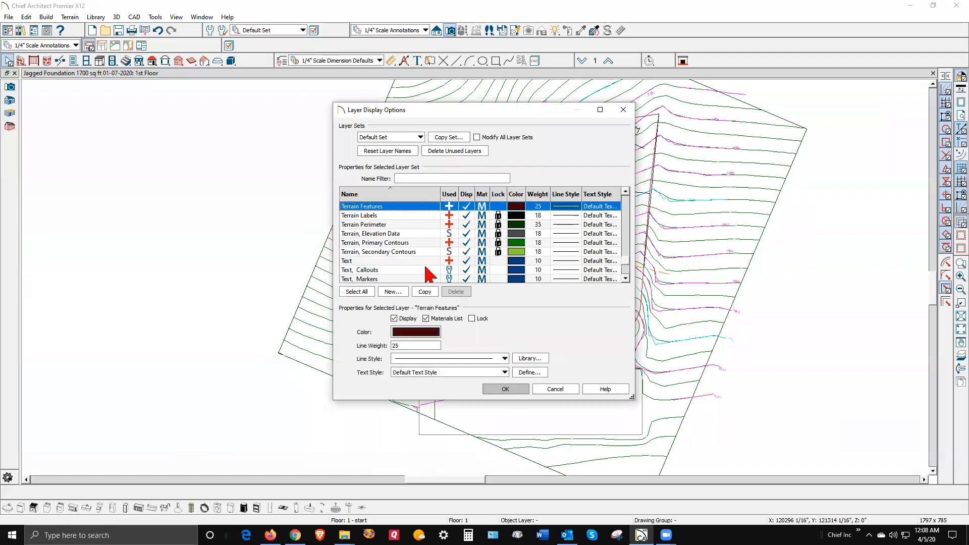
{"action": "left_click", "coordinate": [465, 206]}
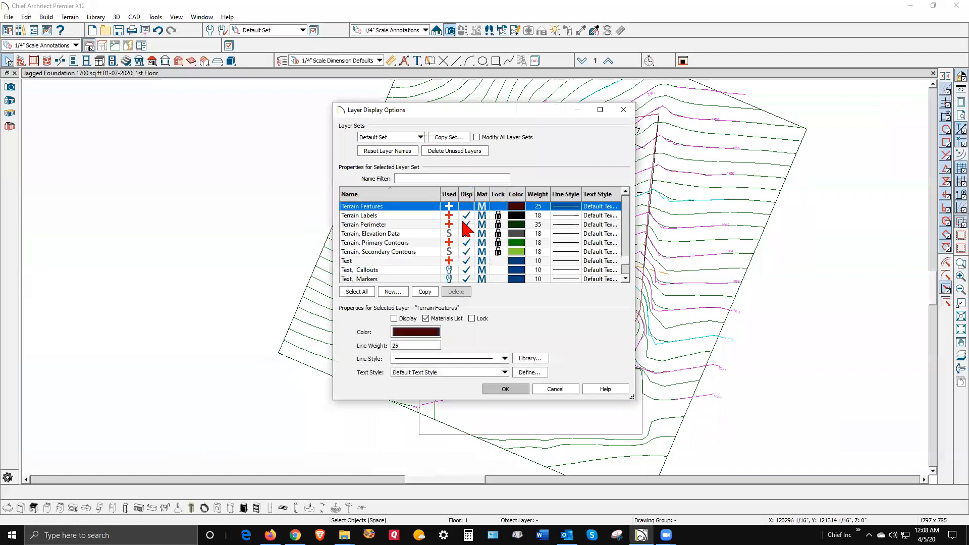
{"action": "left_click", "coordinate": [467, 226]}
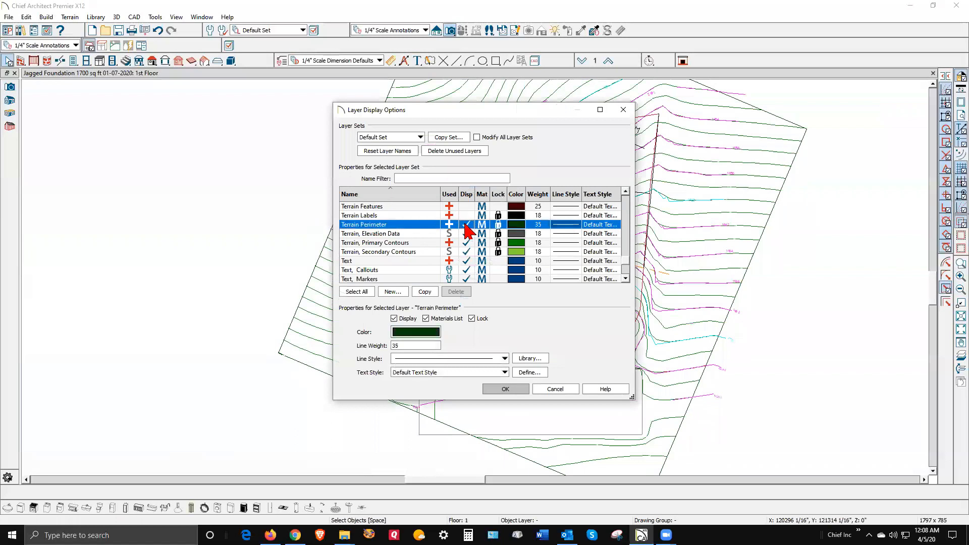
{"action": "left_click", "coordinate": [468, 233]}
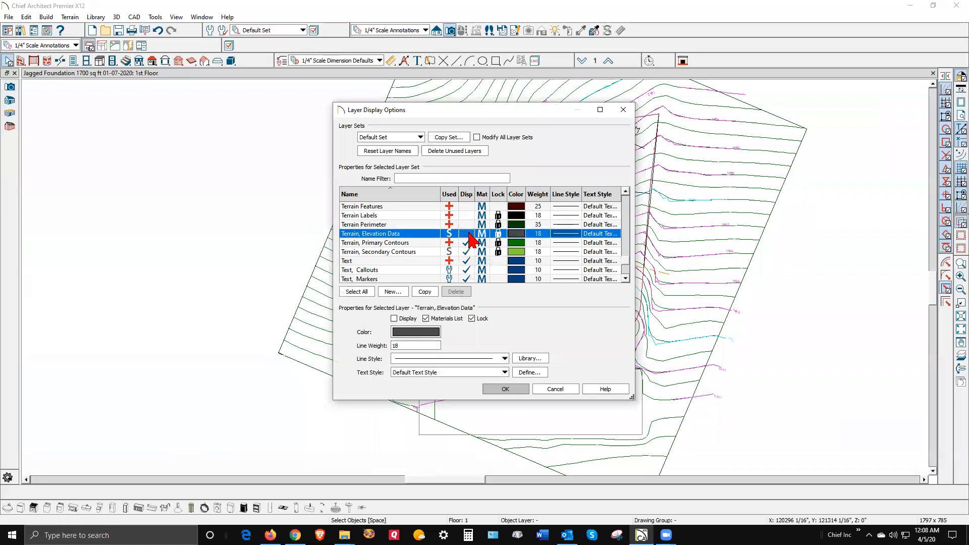
{"action": "left_click", "coordinate": [470, 242]}
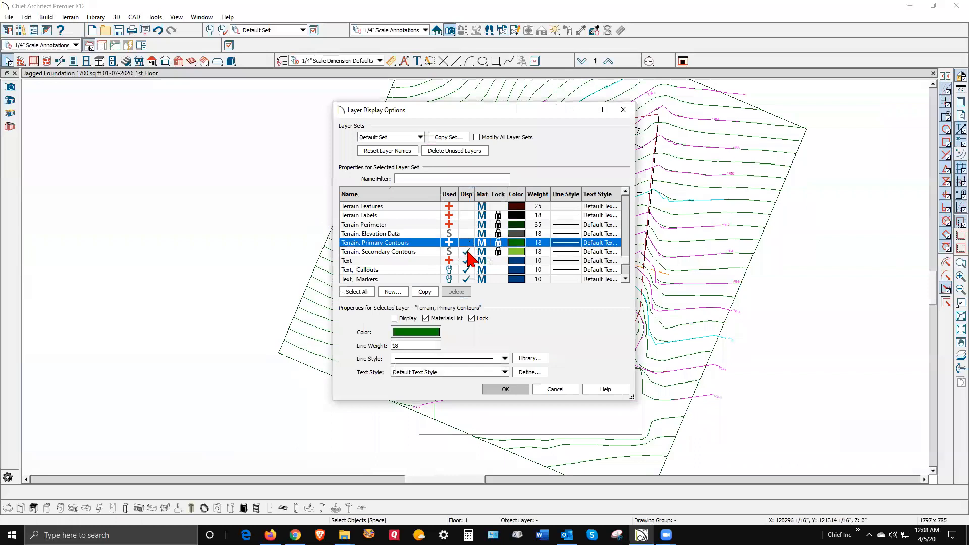
{"action": "left_click", "coordinate": [468, 252]}
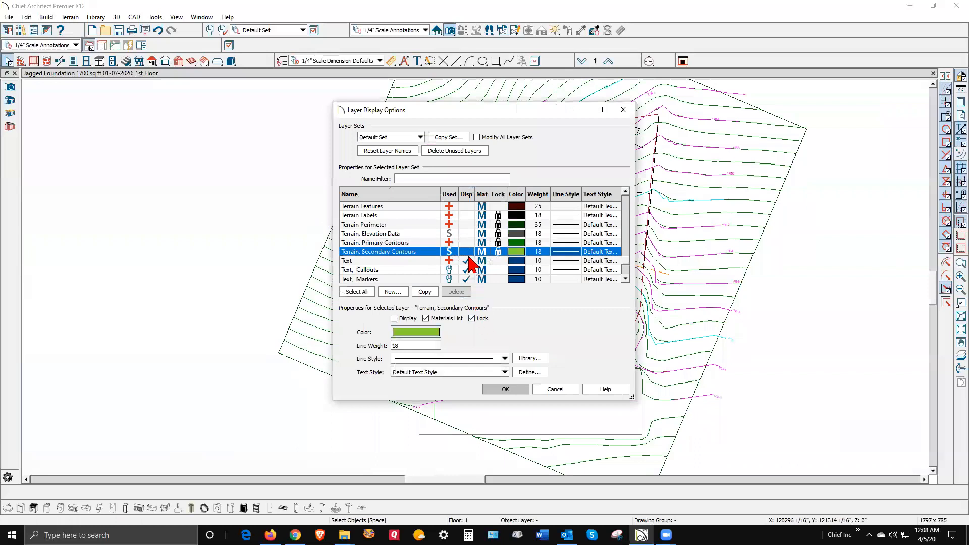
Hide the Dimensions, Automatic and Dimensions, Manual layers in the Default Set and apply the layer changes.
{"action": "key", "text": "d"}
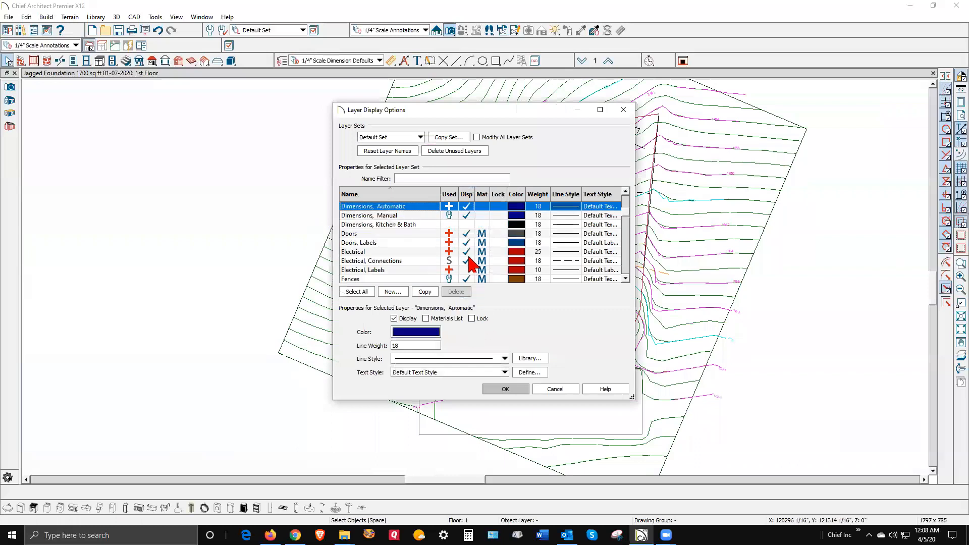
{"action": "left_click", "coordinate": [467, 218]}
{"action": "left_click", "coordinate": [467, 206]}
{"action": "scroll", "coordinate": [468, 217], "scroll_direction": "up", "scroll_amount": 1}
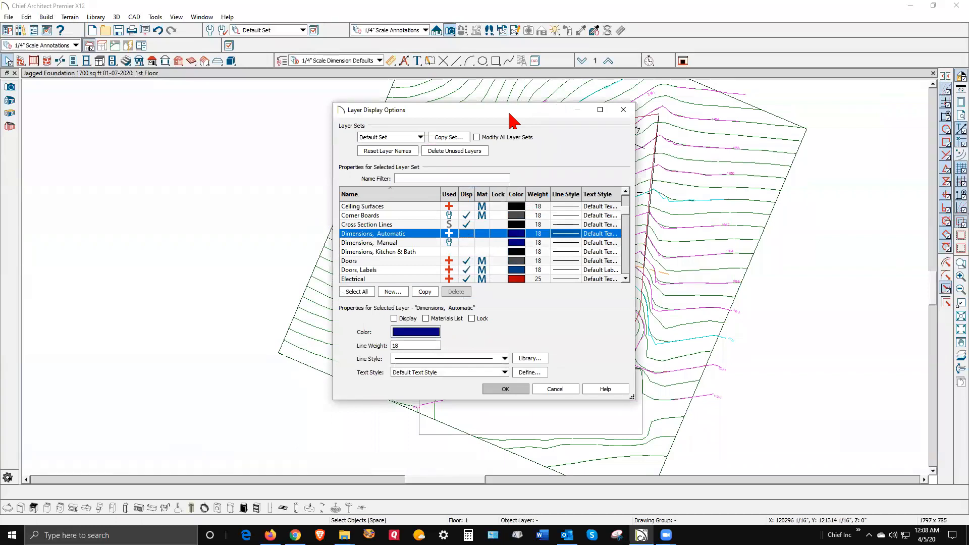
{"action": "left_click", "coordinate": [520, 391]}
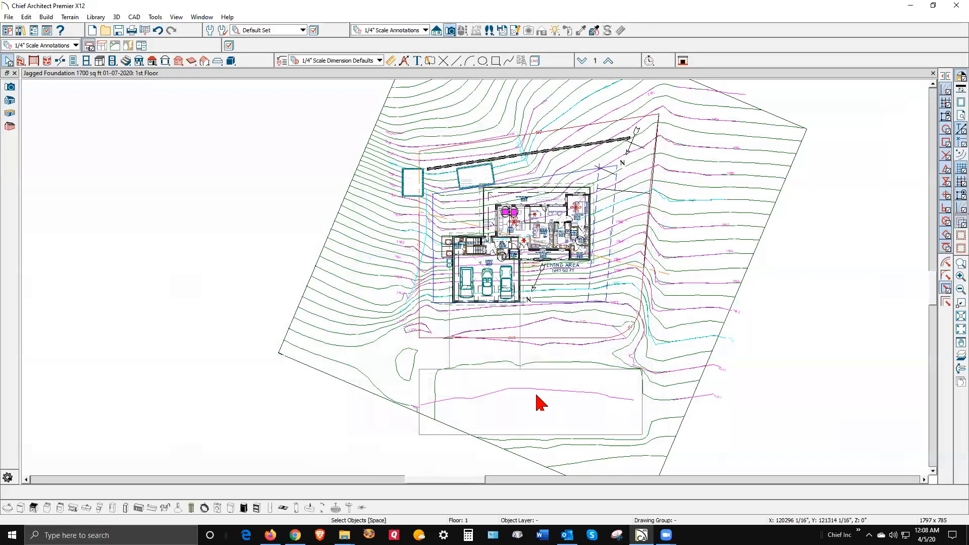
Check which layer the magenta elevation lines use, and turn off display of the CAD, Default layer.
{"action": "left_click", "coordinate": [707, 226]}
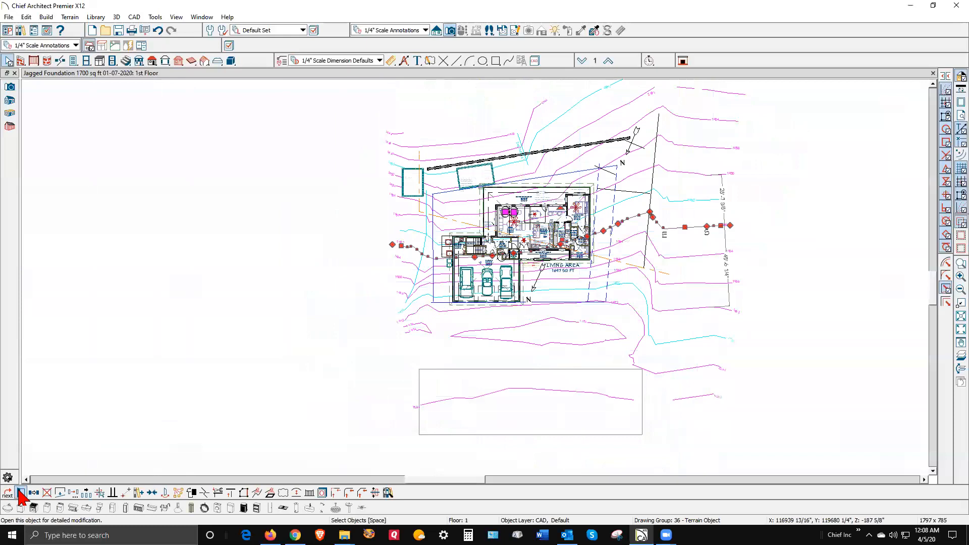
{"action": "key", "text": "ctrl+e"}
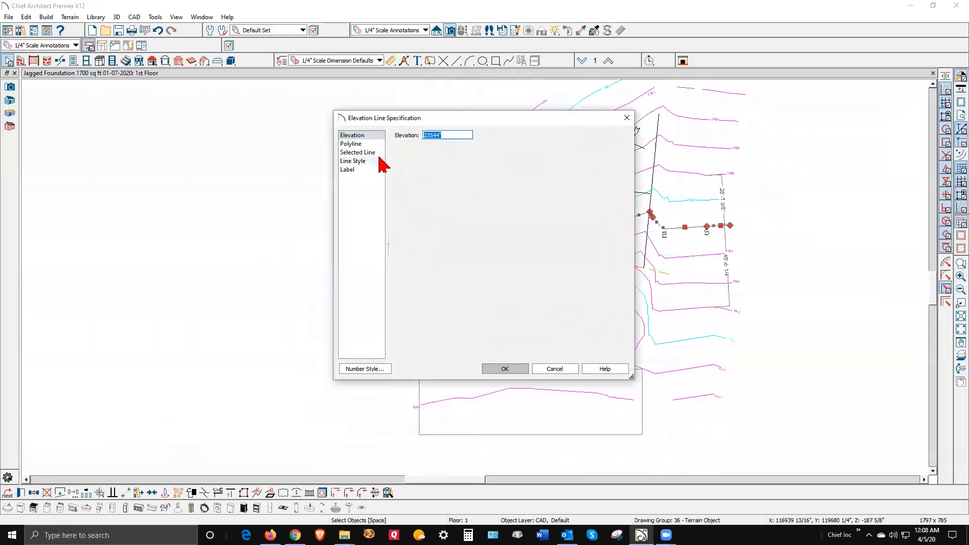
{"action": "left_click", "coordinate": [360, 161]}
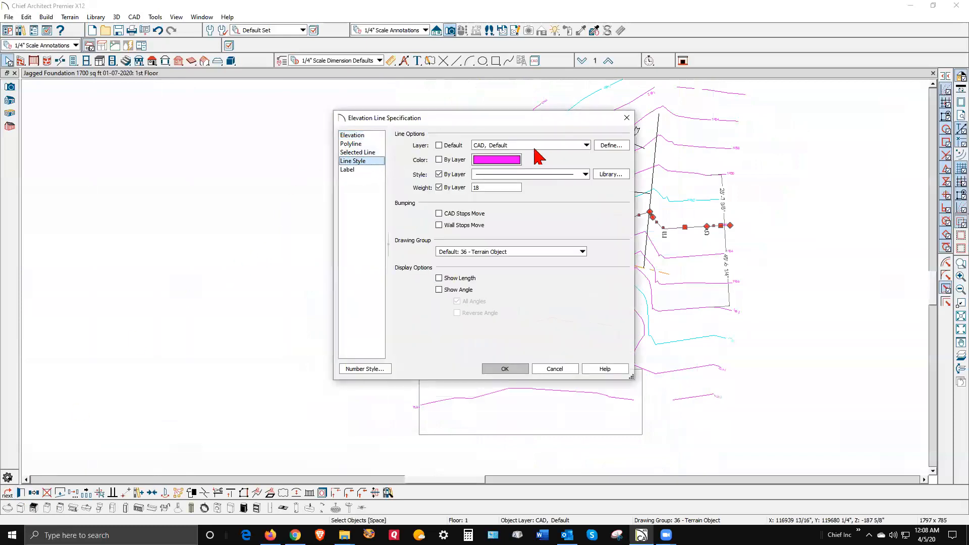
{"action": "left_click", "coordinate": [557, 373]}
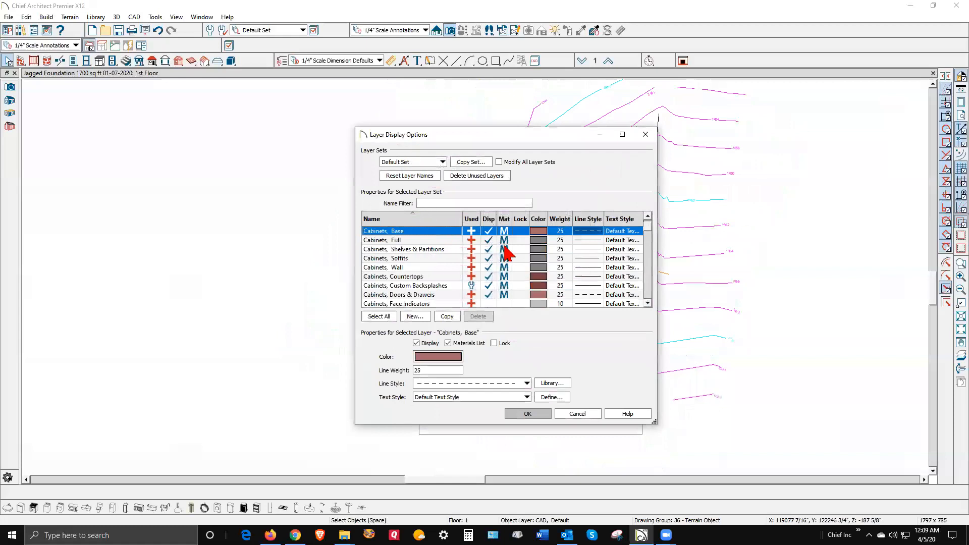
{"action": "scroll", "coordinate": [505, 252], "scroll_direction": "down", "scroll_amount": 2}
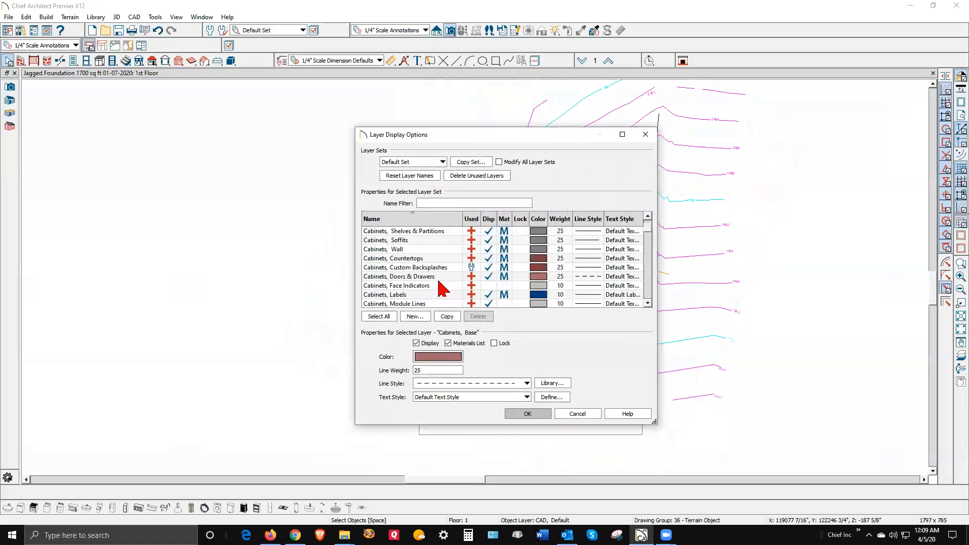
{"action": "scroll", "coordinate": [451, 280], "scroll_direction": "down", "scroll_amount": 1}
{"action": "scroll", "coordinate": [451, 281], "scroll_direction": "down", "scroll_amount": 1}
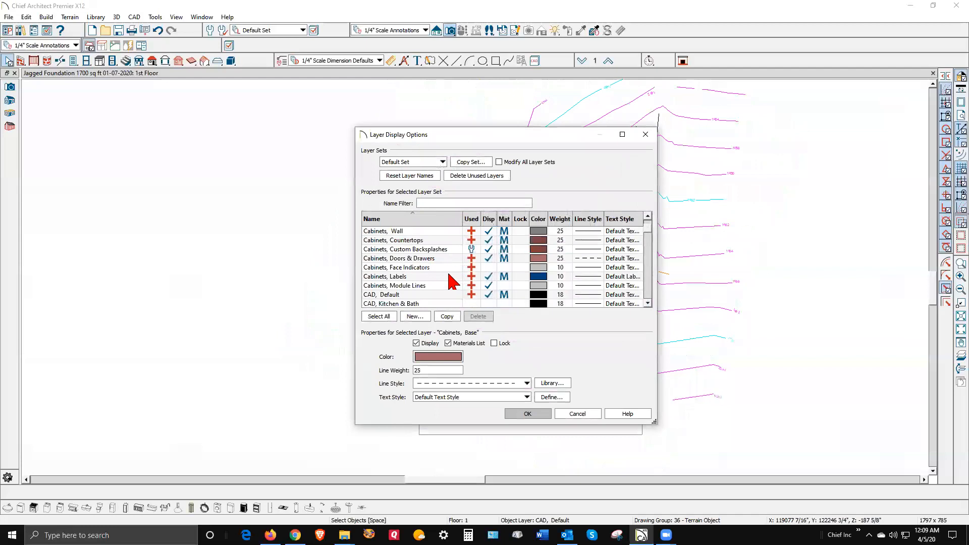
{"action": "left_click", "coordinate": [490, 296]}
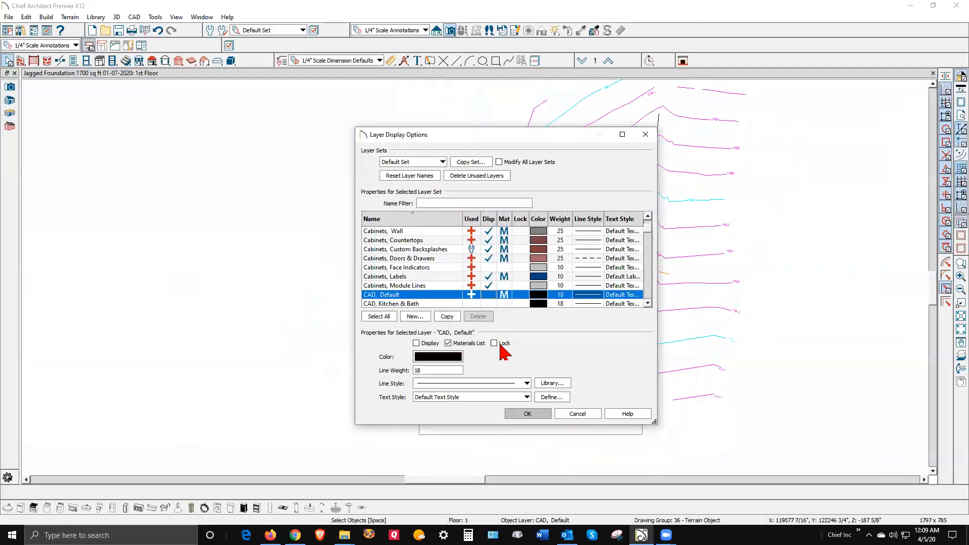
{"action": "left_click", "coordinate": [527, 413]}
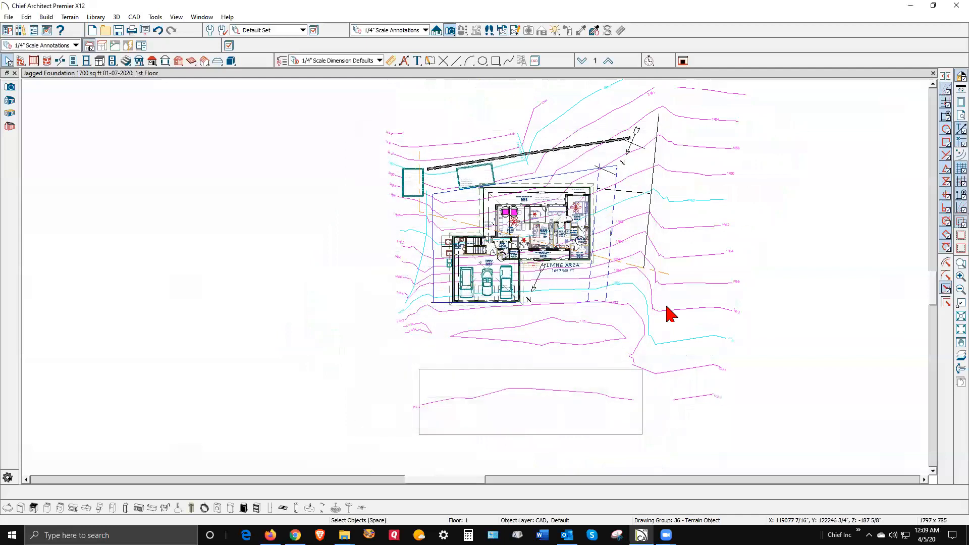
Check the layer of the road south of the house and turn off display of the Roads layer.
{"action": "left_click", "coordinate": [539, 374]}
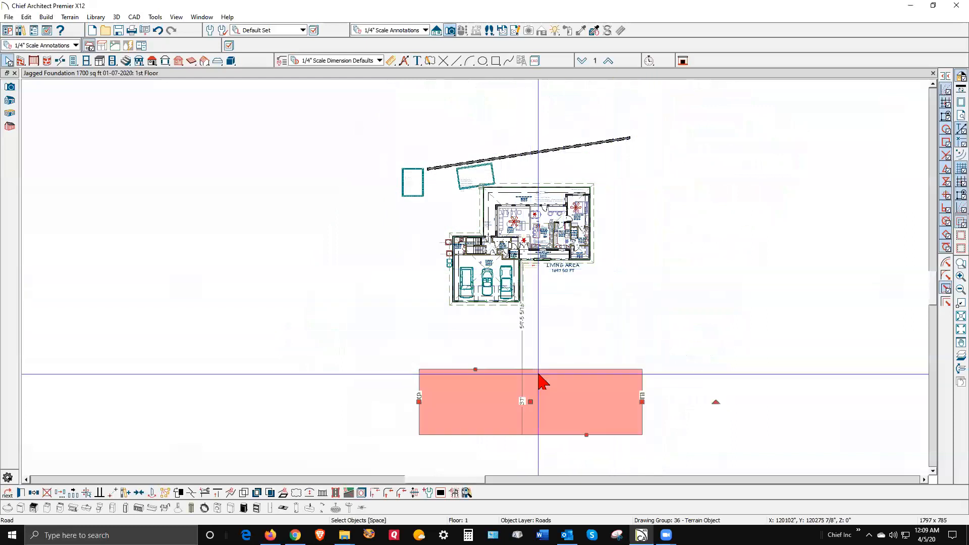
{"action": "double_click", "coordinate": [540, 379]}
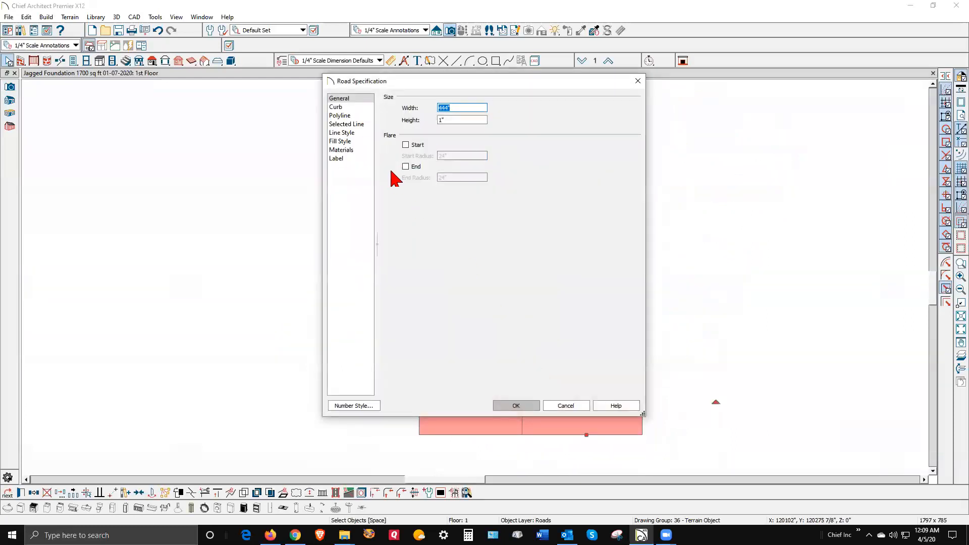
{"action": "left_click", "coordinate": [344, 133]}
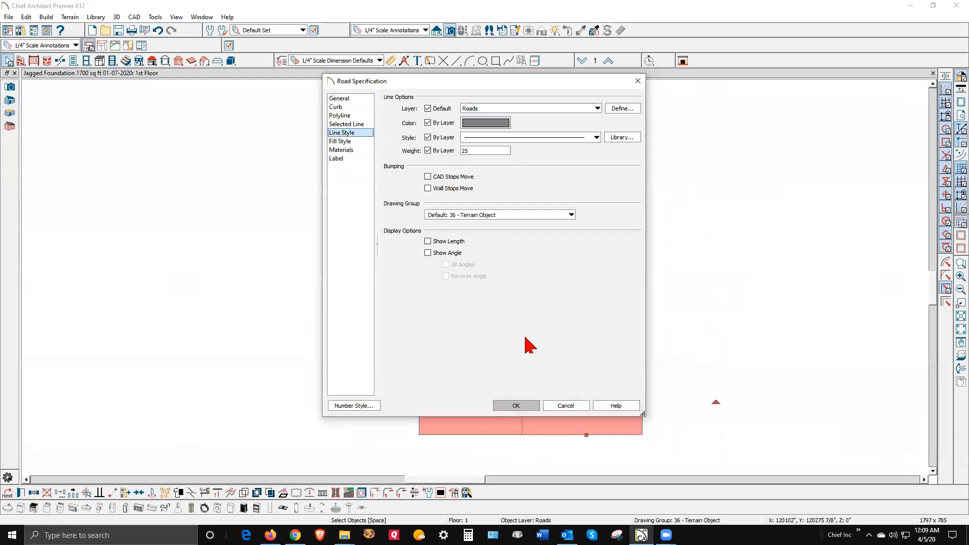
{"action": "left_click", "coordinate": [566, 406]}
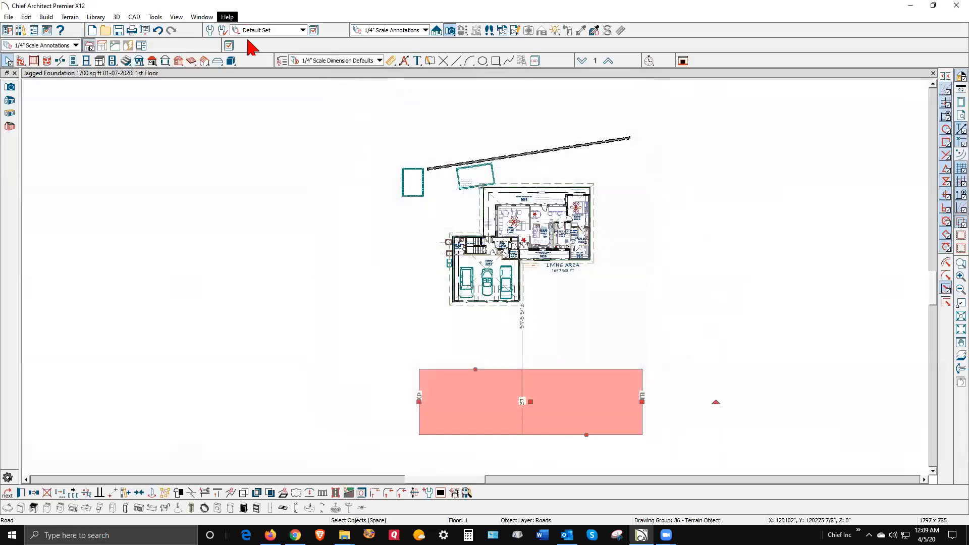
{"action": "left_click", "coordinate": [313, 30]}
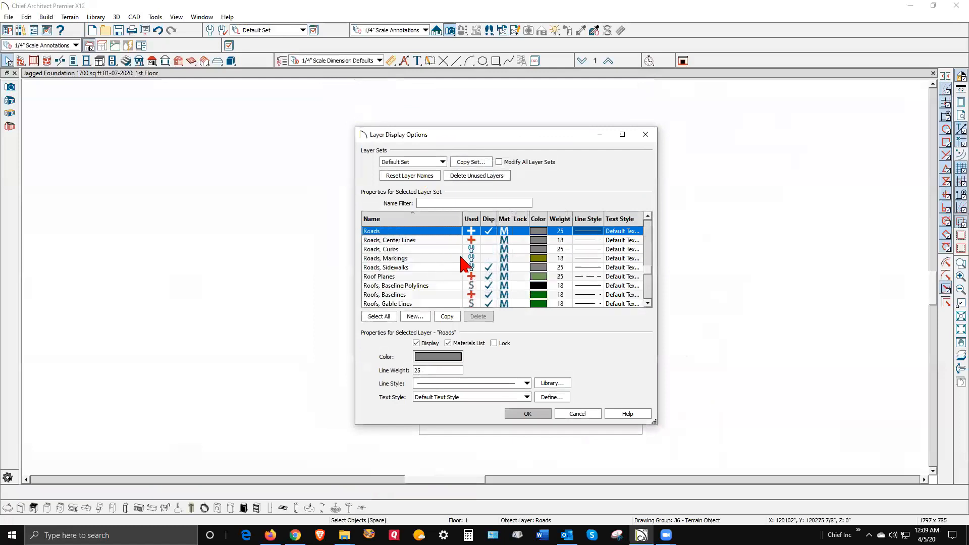
{"action": "left_click", "coordinate": [525, 415]}
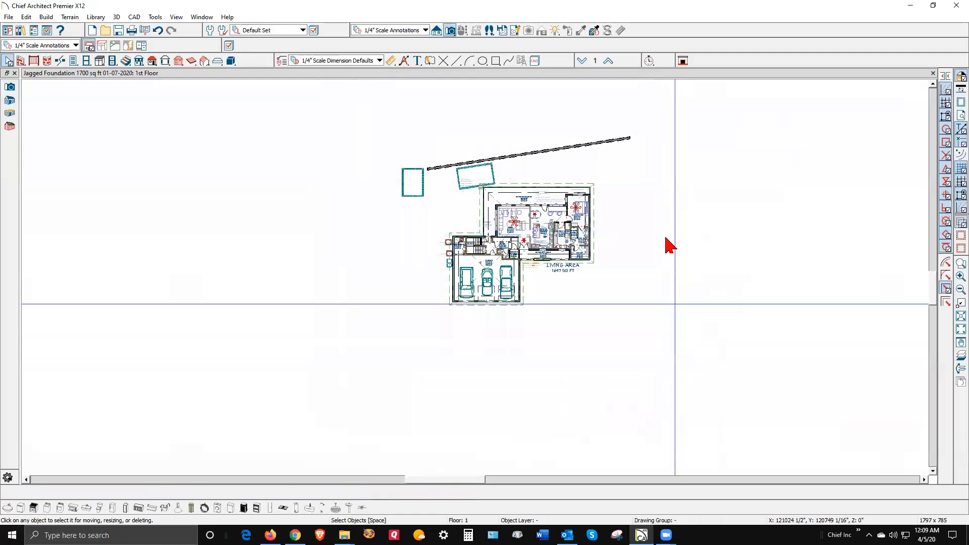
Turn off the reference grid display behind the floor plan.
{"action": "scroll", "coordinate": [498, 192], "scroll_direction": "up", "scroll_amount": 1}
{"action": "scroll", "coordinate": [498, 194], "scroll_direction": "up", "scroll_amount": 3}
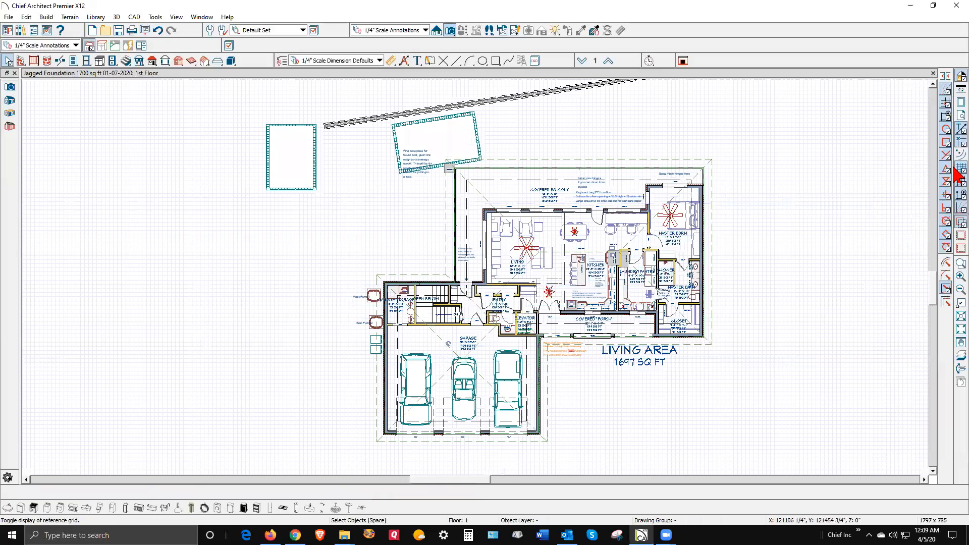
{"action": "left_click", "coordinate": [955, 191]}
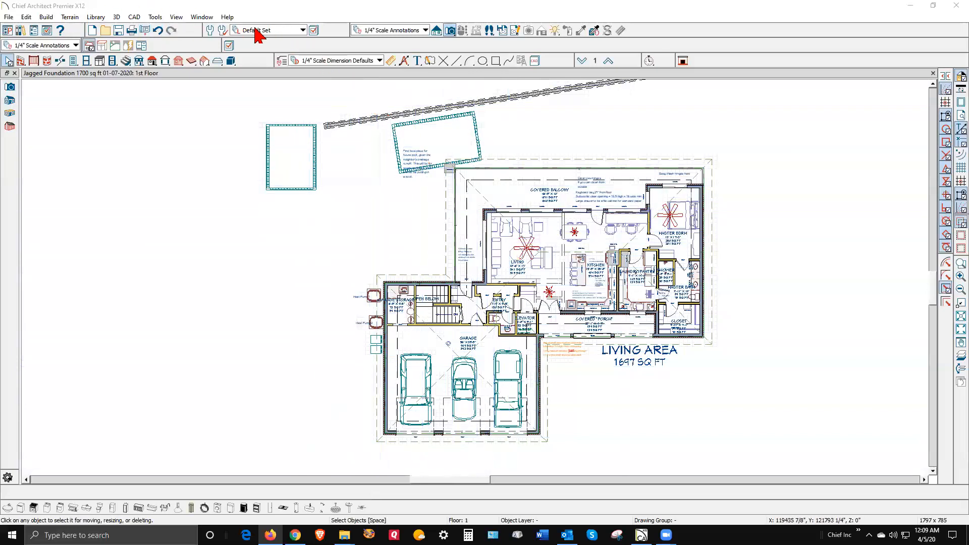
Switch the plan to the All Off Set layer set and turn on display of Roofs, Baseline Polylines.
{"action": "left_click", "coordinate": [303, 30]}
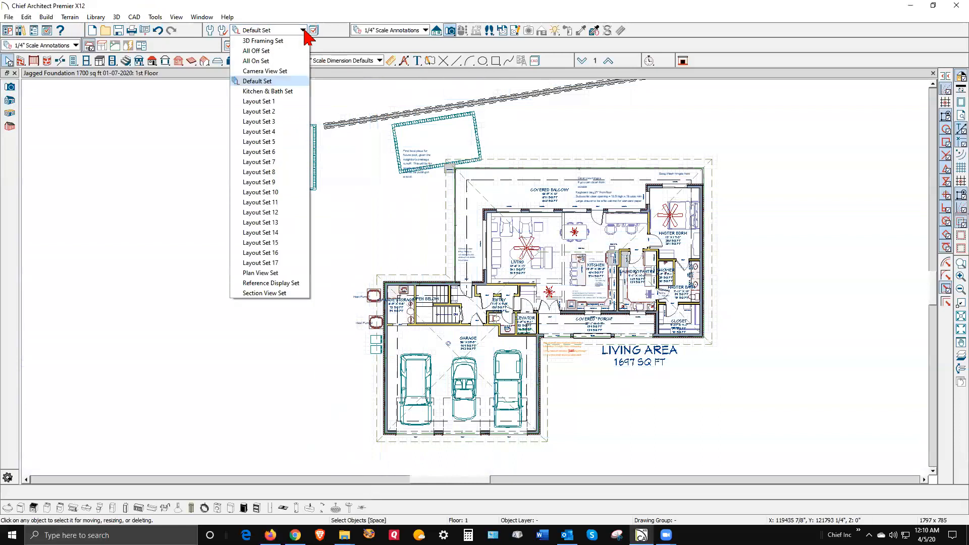
{"action": "left_click", "coordinate": [278, 52]}
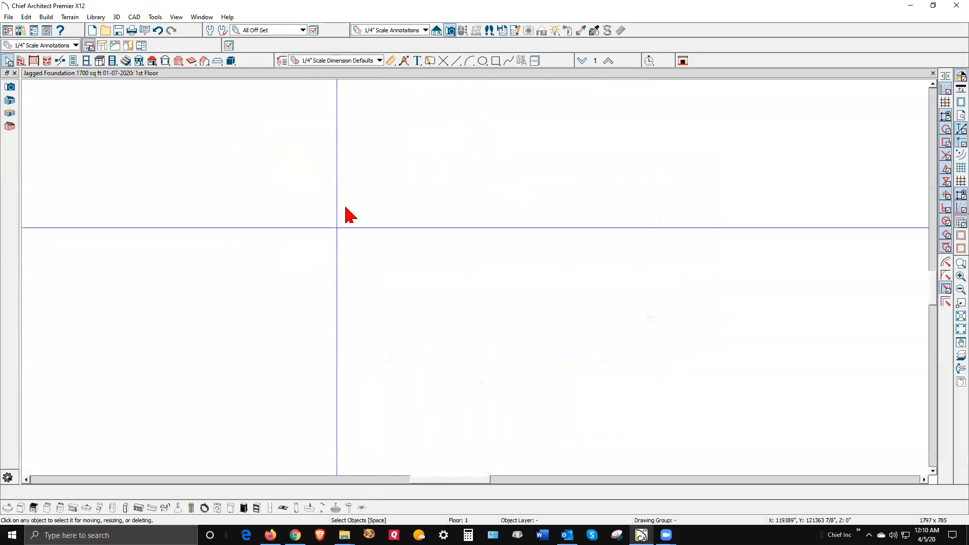
{"action": "left_click", "coordinate": [314, 30]}
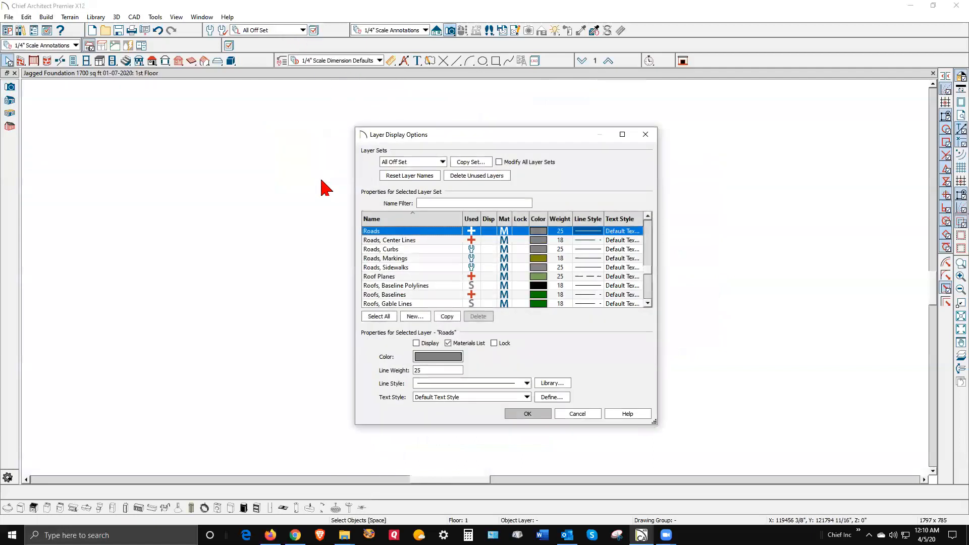
{"action": "key", "text": "Down"}
{"action": "scroll", "coordinate": [461, 258], "scroll_direction": "down", "scroll_amount": 2}
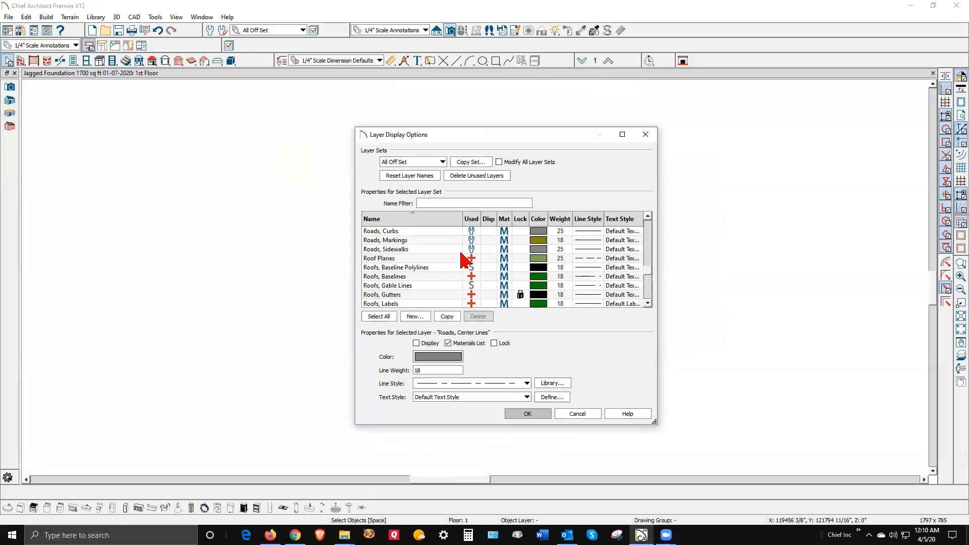
{"action": "left_click", "coordinate": [487, 268]}
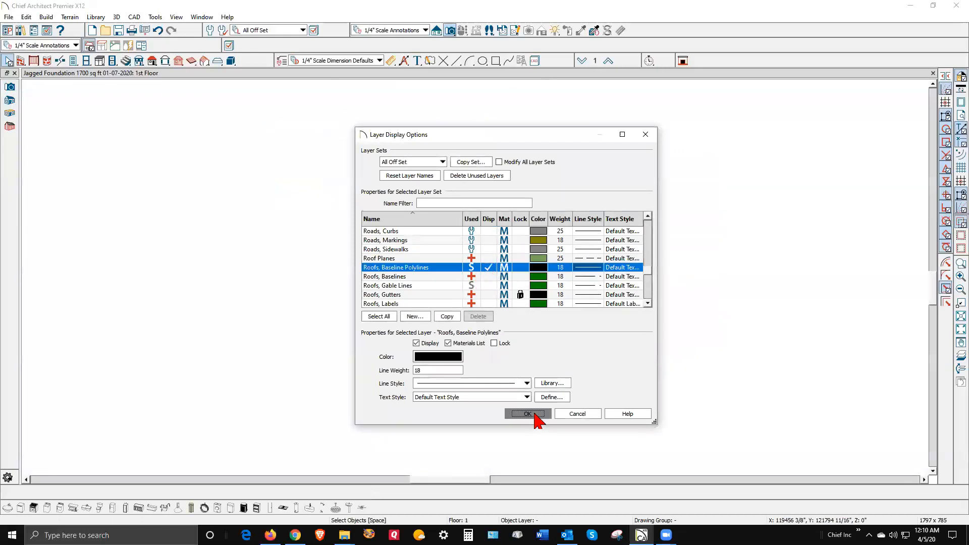
{"action": "left_click", "coordinate": [528, 414]}
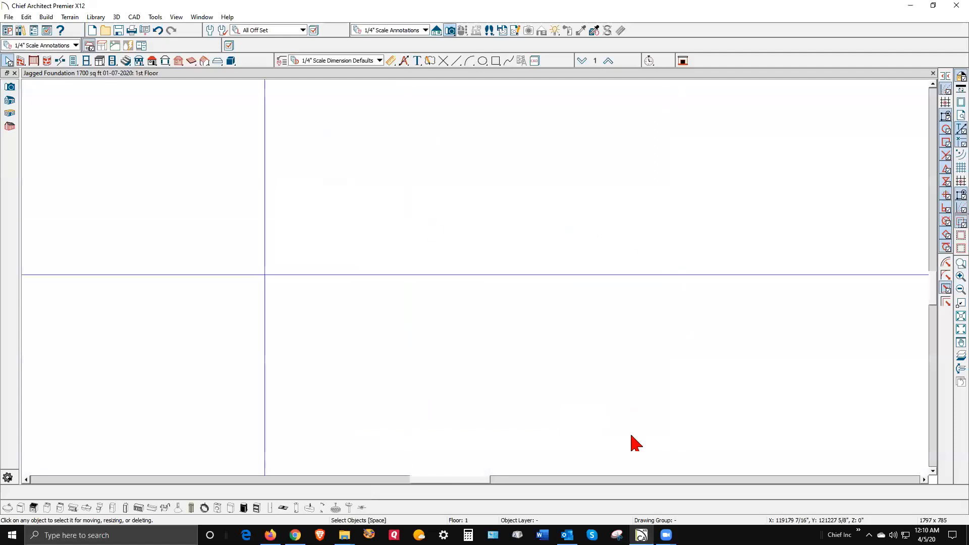
Switch the plan to the Default Set and change the garage's front and rear walls to Full Gable Wall.
{"action": "left_click", "coordinate": [302, 31]}
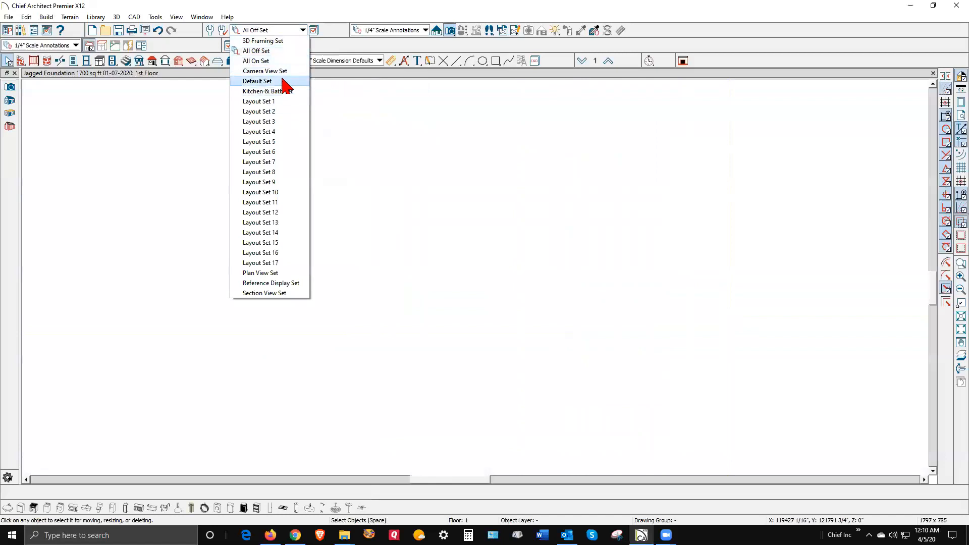
{"action": "left_click", "coordinate": [280, 82]}
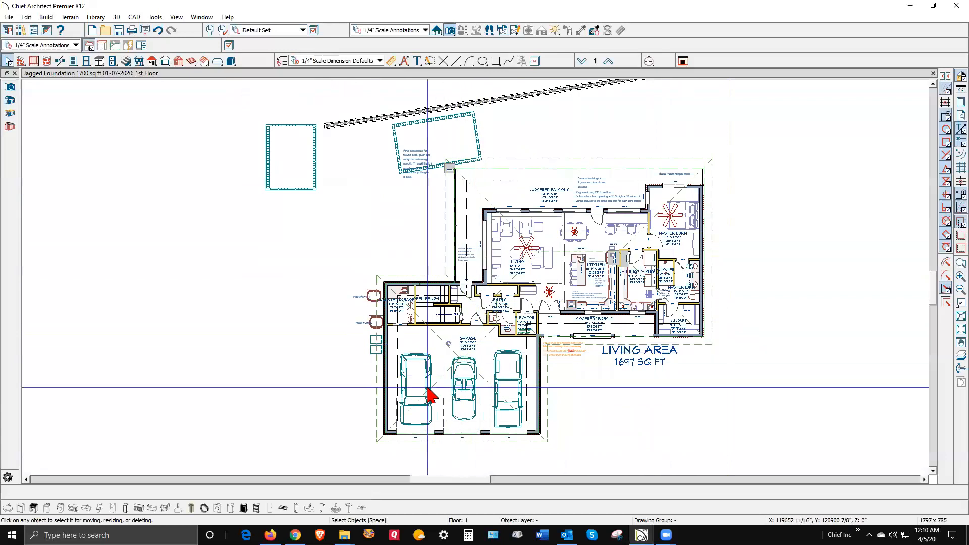
{"action": "scroll", "coordinate": [443, 447], "scroll_direction": "up", "scroll_amount": 1}
{"action": "left_click", "coordinate": [440, 433]}
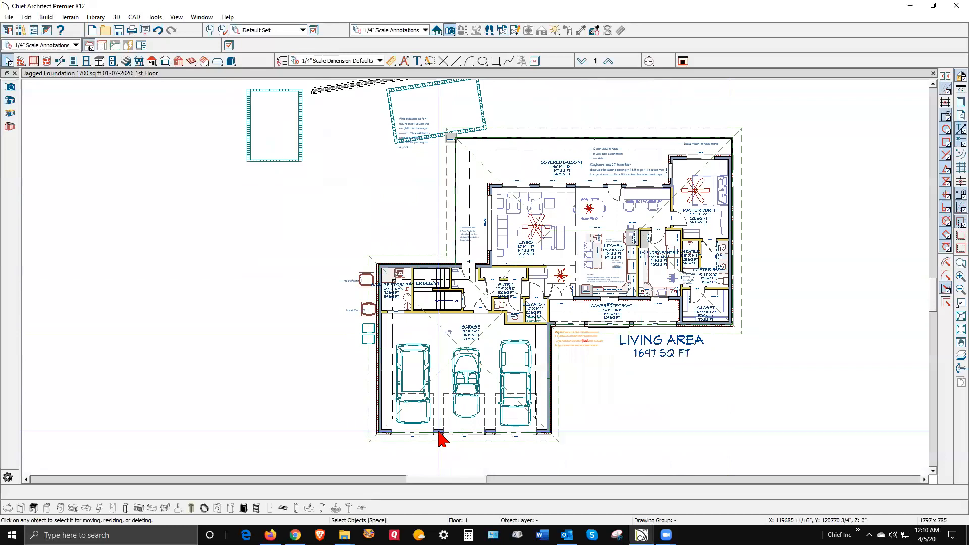
{"action": "left_click", "coordinate": [380, 266], "text": "shift"}
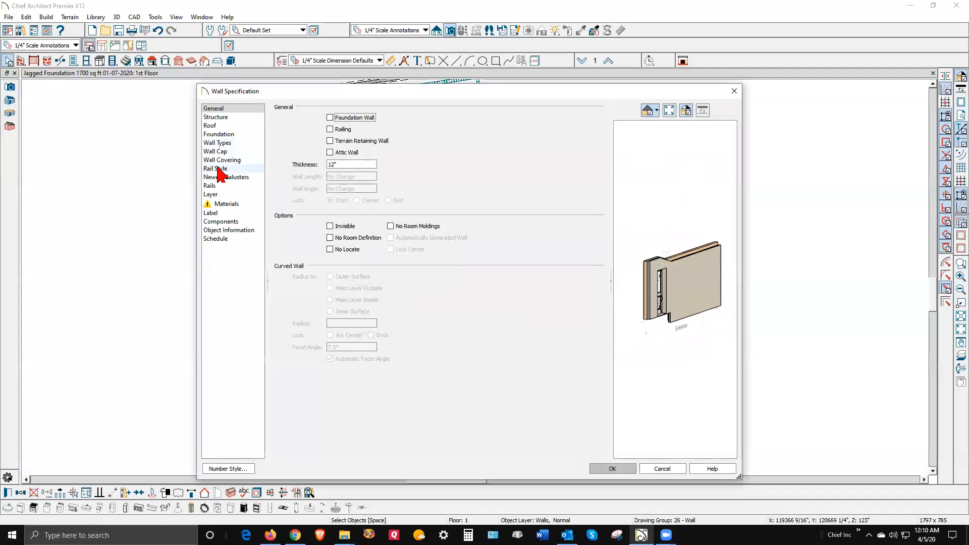
{"action": "left_click", "coordinate": [211, 125]}
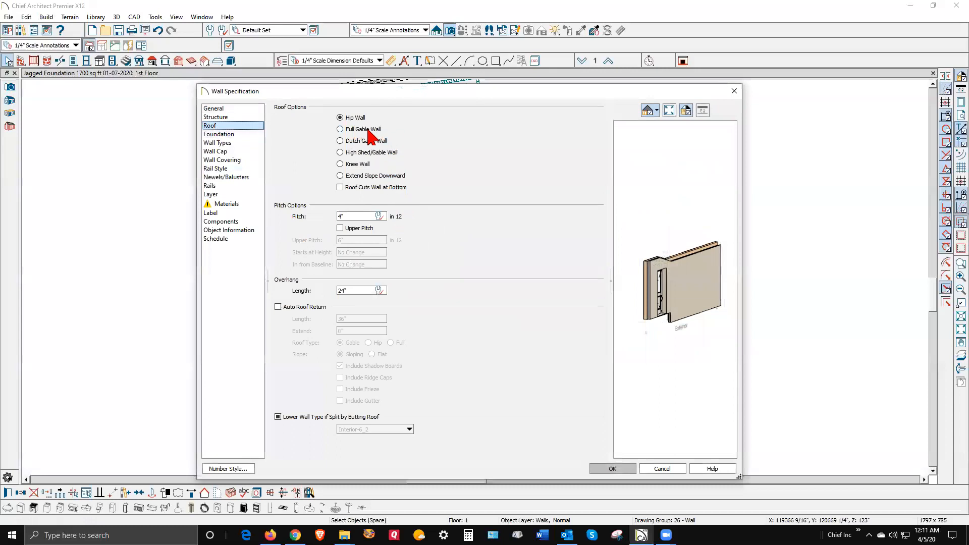
{"action": "left_click", "coordinate": [348, 129]}
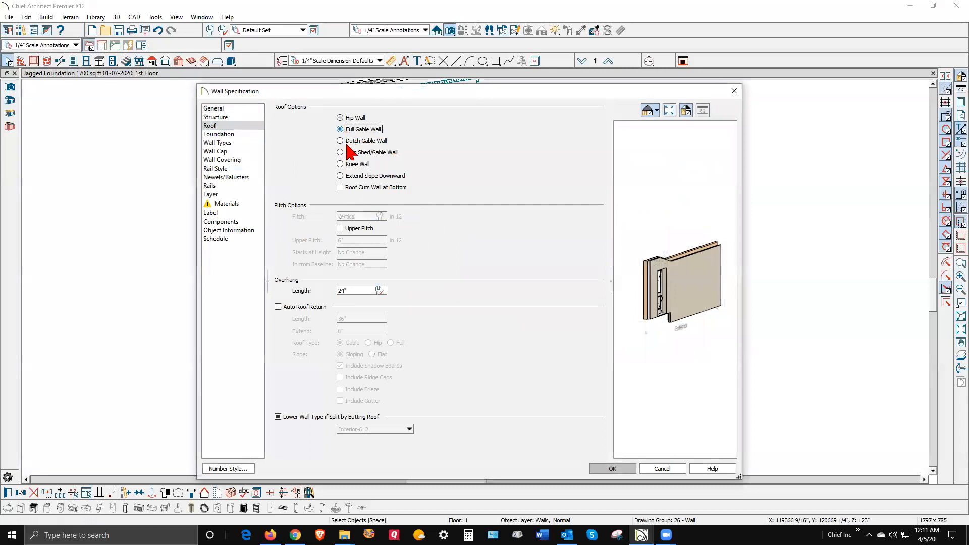
{"action": "left_click", "coordinate": [616, 468]}
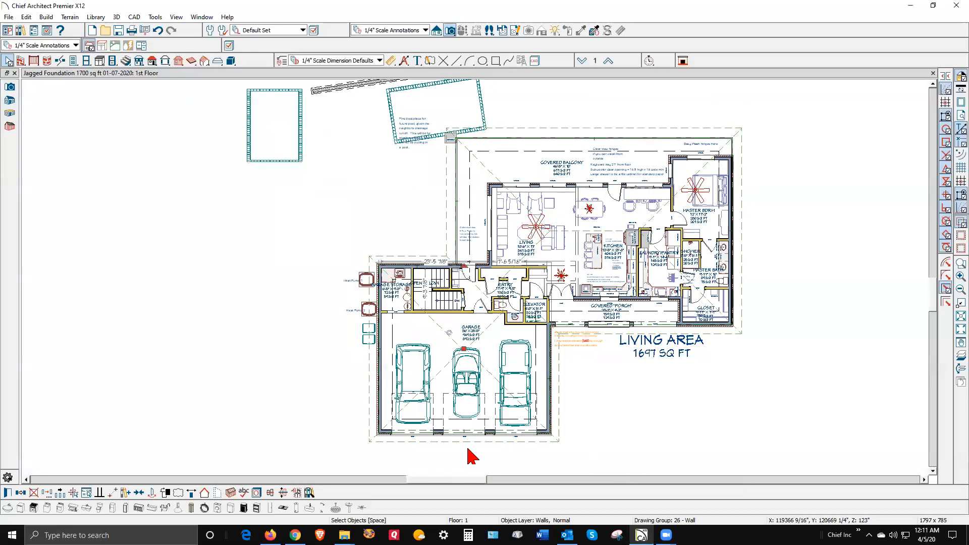
{"action": "left_click", "coordinate": [463, 429]}
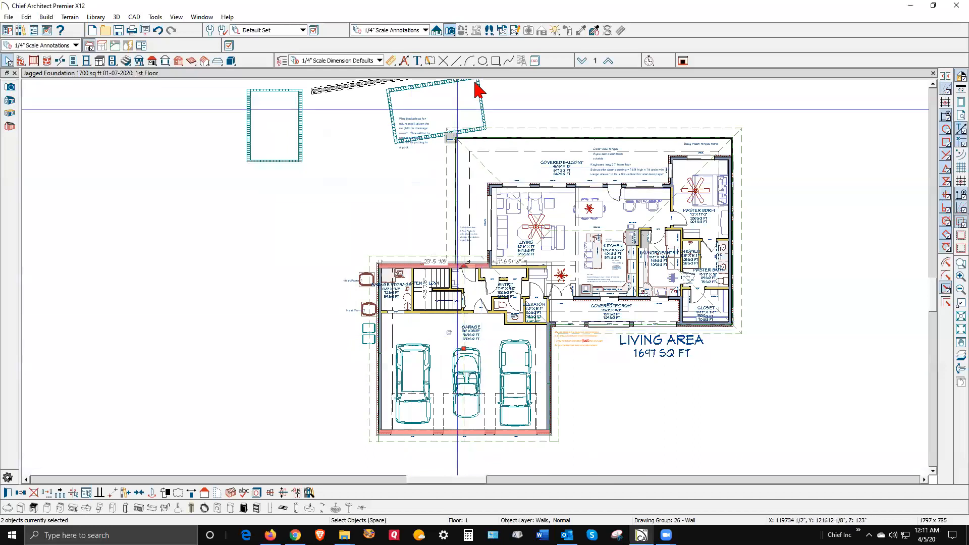
Create a perspective full overview in Vector View with color turned off, and view the garage gables and roof from several sides.
{"action": "left_click", "coordinate": [449, 31]}
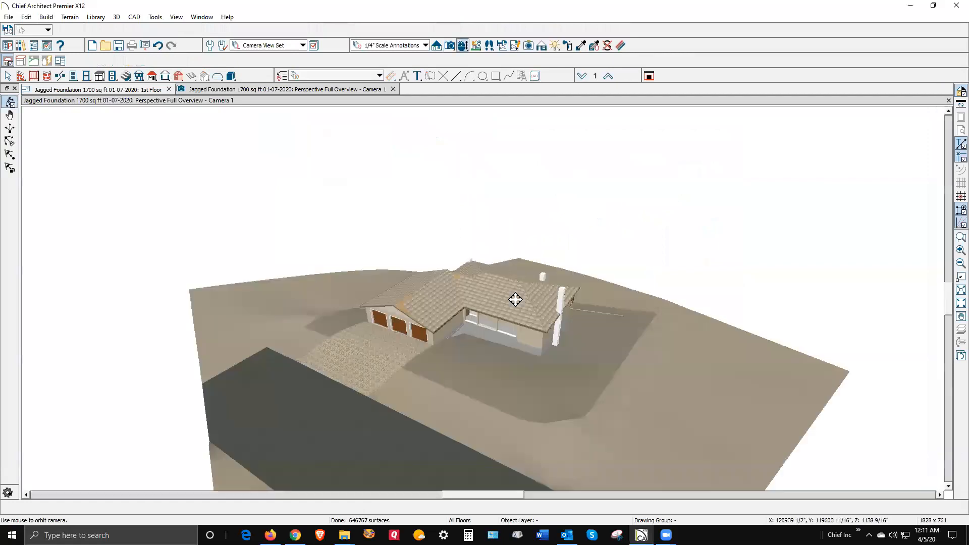
{"action": "left_click_drag", "start_coordinate": [506, 311], "coordinate": [509, 311]}
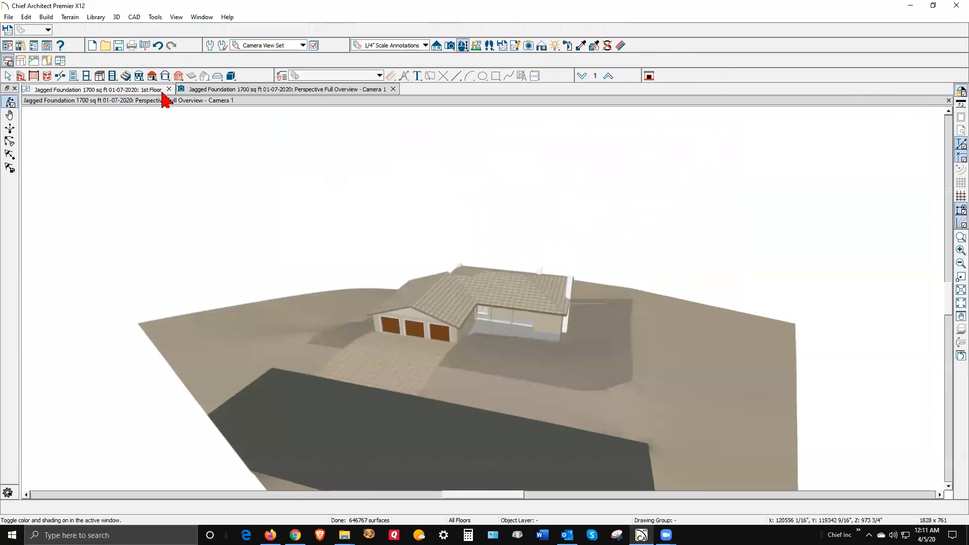
{"action": "left_click", "coordinate": [463, 46]}
{"action": "left_click", "coordinate": [541, 45]}
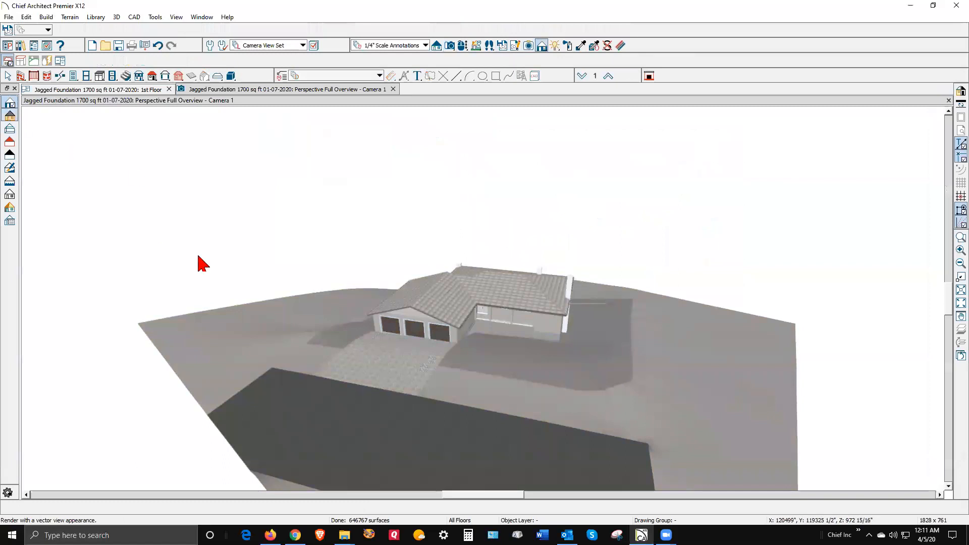
{"action": "scroll", "coordinate": [461, 307], "scroll_direction": "up", "scroll_amount": 8}
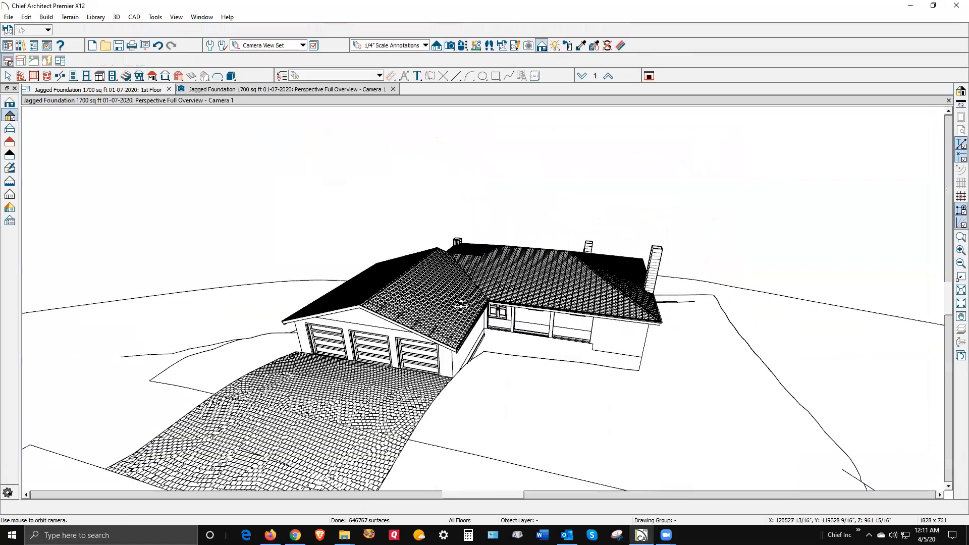
{"action": "left_click_drag", "start_coordinate": [371, 322], "coordinate": [400, 321]}
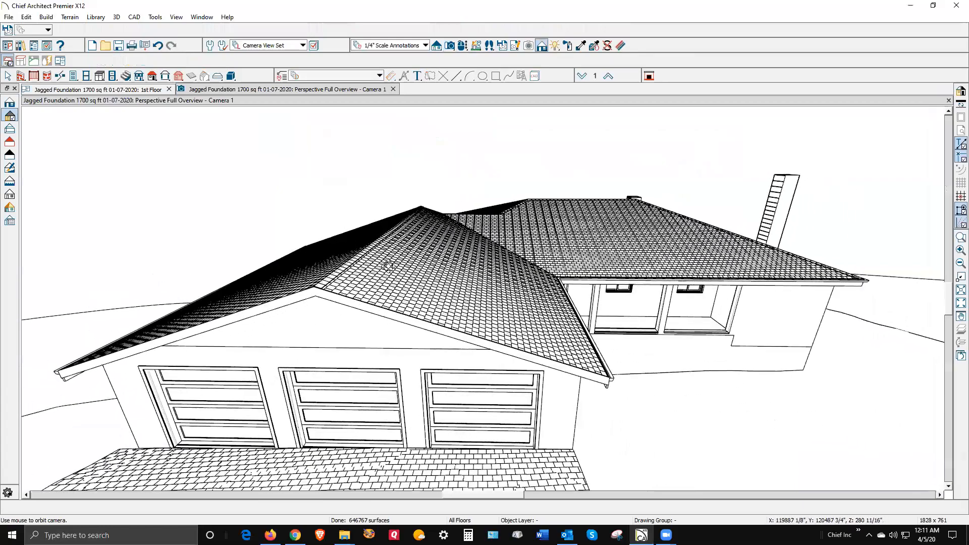
{"action": "left_click_drag", "start_coordinate": [334, 300], "coordinate": [615, 322]}
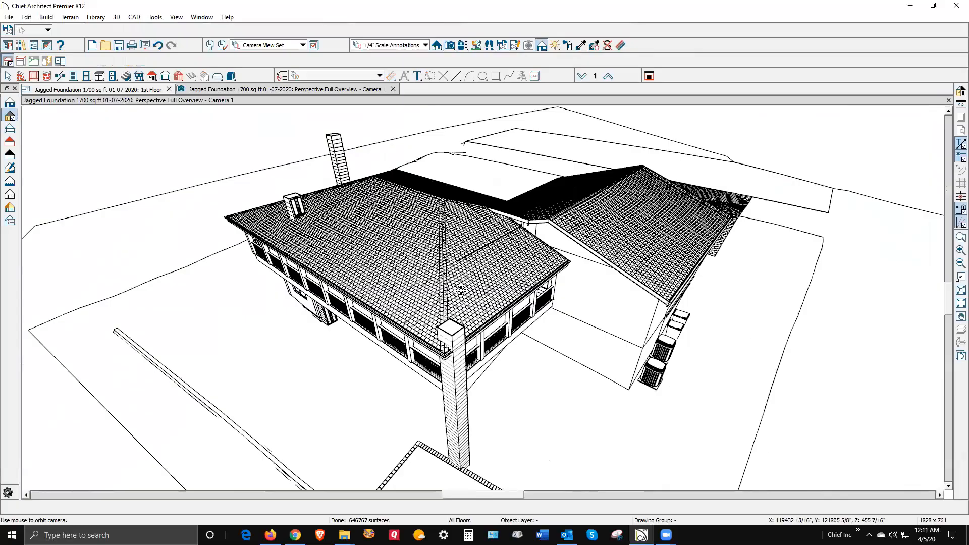
{"action": "left_click_drag", "start_coordinate": [461, 290], "coordinate": [527, 254]}
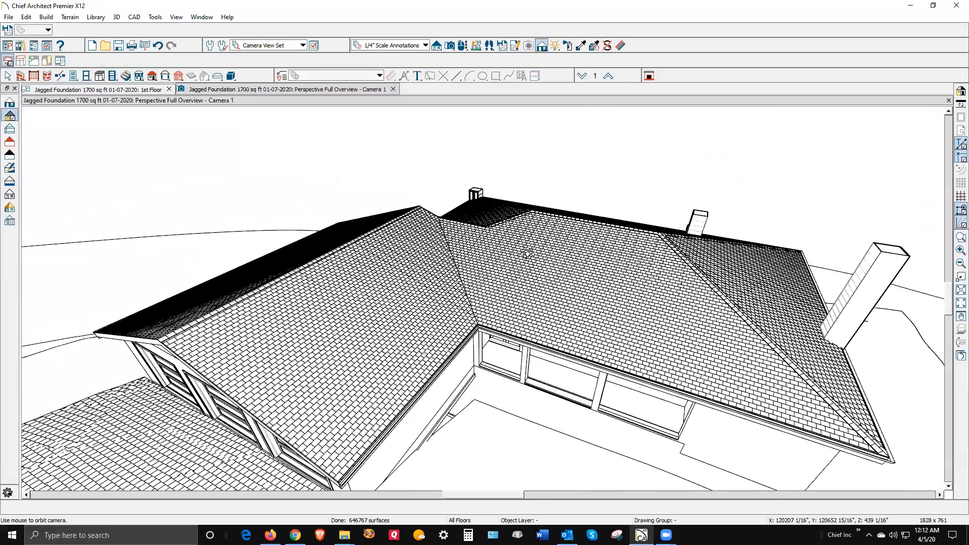
Return to the floor plan, review the Auto Rebuild Roofs option in the Build Roof settings and accept them.
{"action": "key", "text": "ctrl+Tab"}
{"action": "key", "text": "space"}
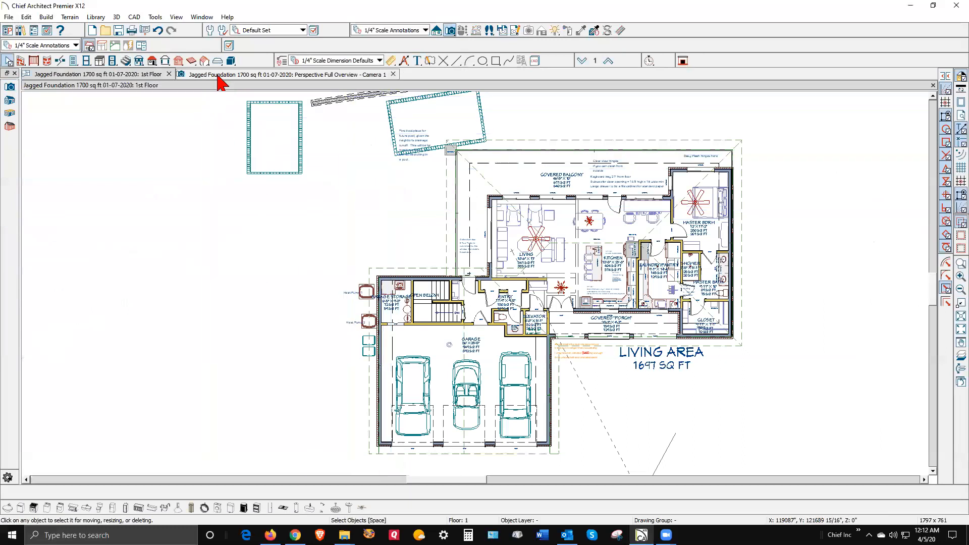
{"action": "left_click", "coordinate": [153, 61]}
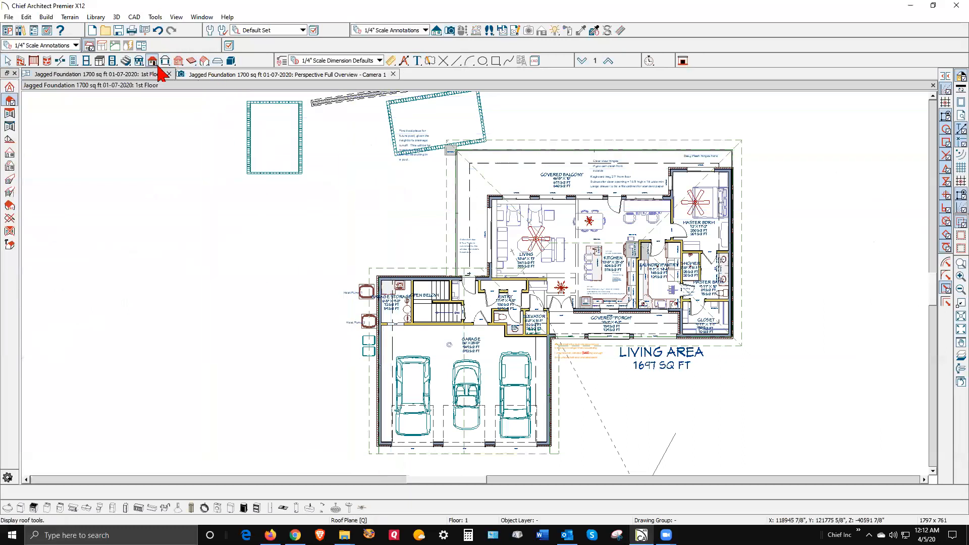
{"action": "double_click", "coordinate": [152, 62]}
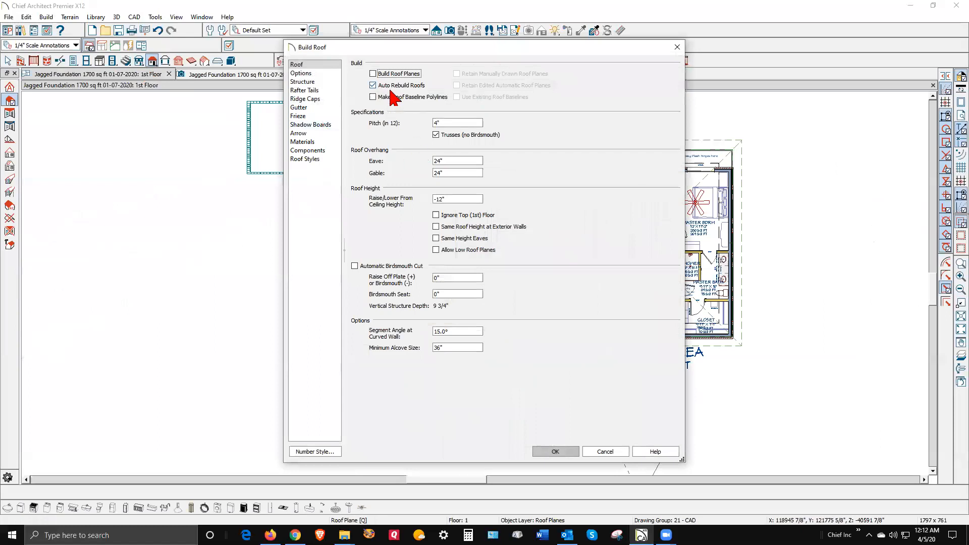
{"action": "left_click", "coordinate": [564, 450]}
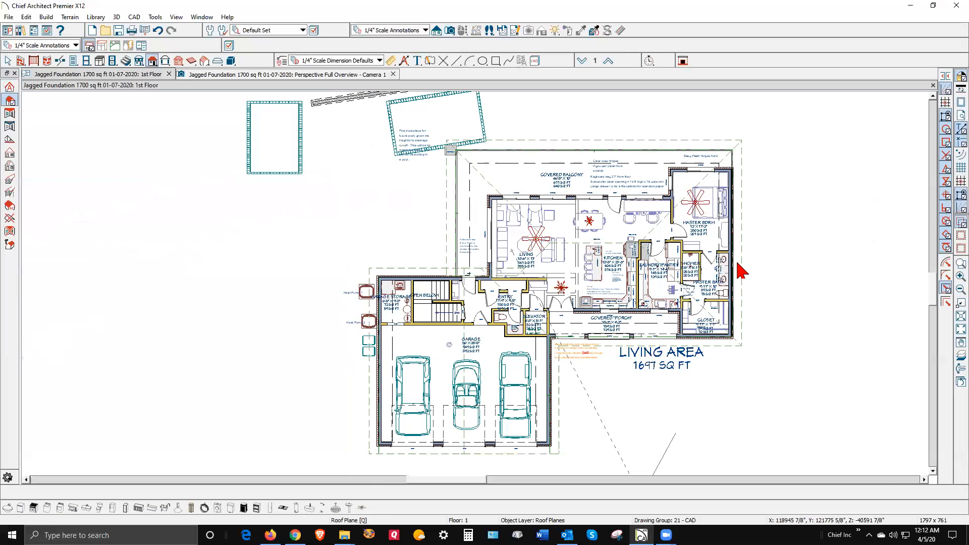
Identify the outer wall beside the master bedroom on the plan and inspect the hip roof above it in the perspective view.
{"action": "scroll", "coordinate": [737, 258], "scroll_direction": "up", "scroll_amount": 2}
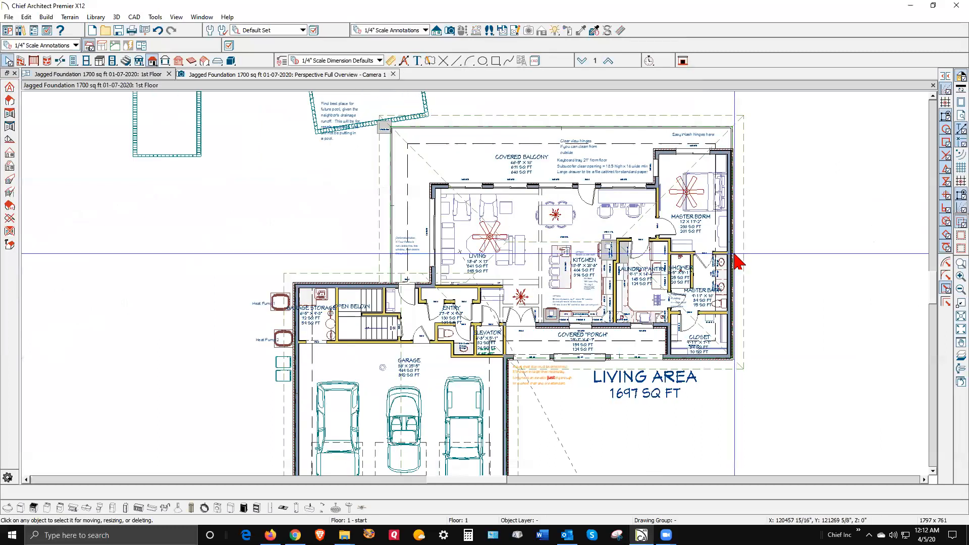
{"action": "left_click", "coordinate": [733, 256]}
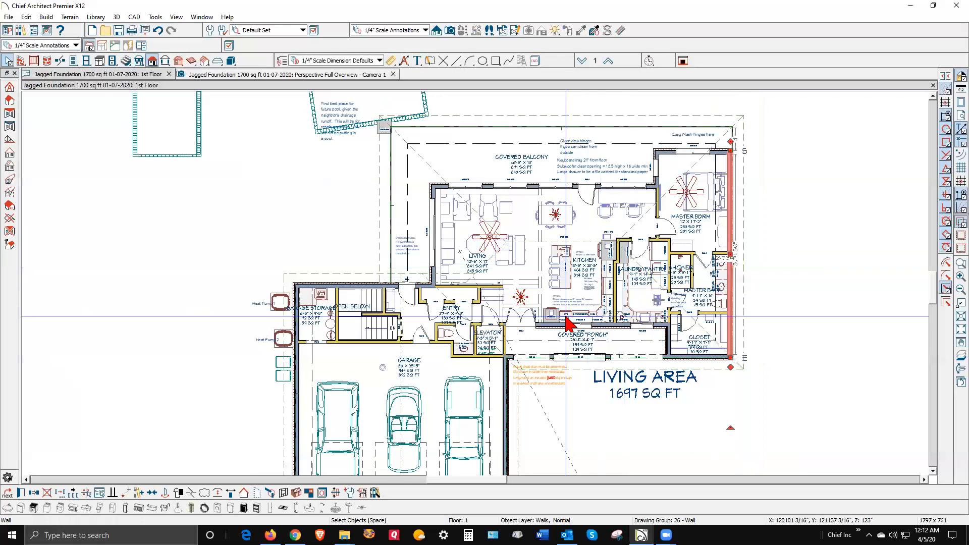
{"action": "key", "text": "Escape"}
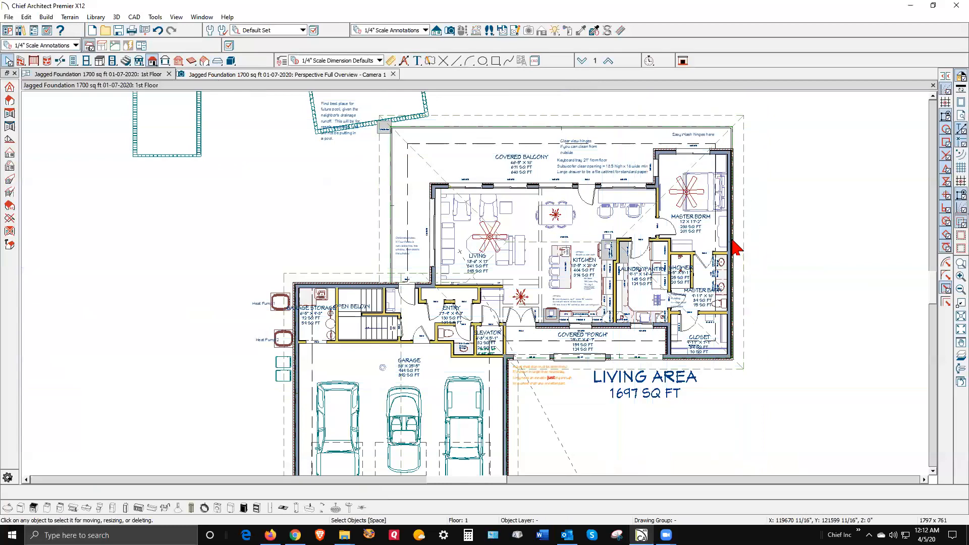
{"action": "key", "text": "ctrl+Tab"}
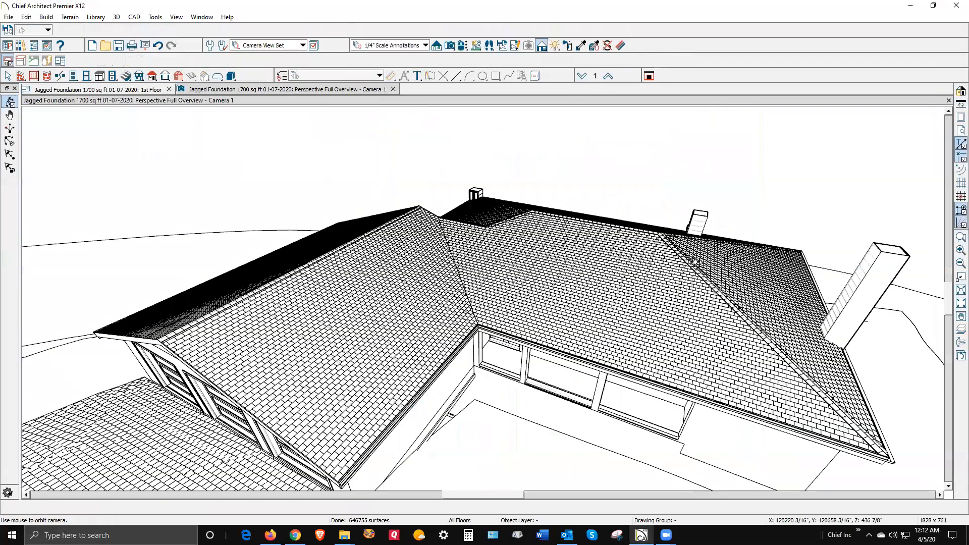
{"action": "left_click_drag", "start_coordinate": [687, 267], "coordinate": [469, 257]}
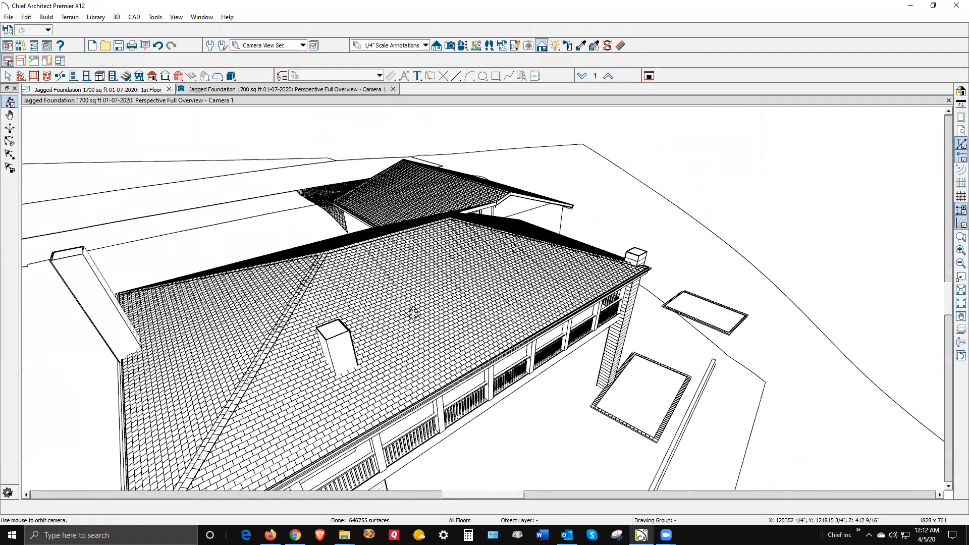
{"action": "key", "text": "ctrl+Tab"}
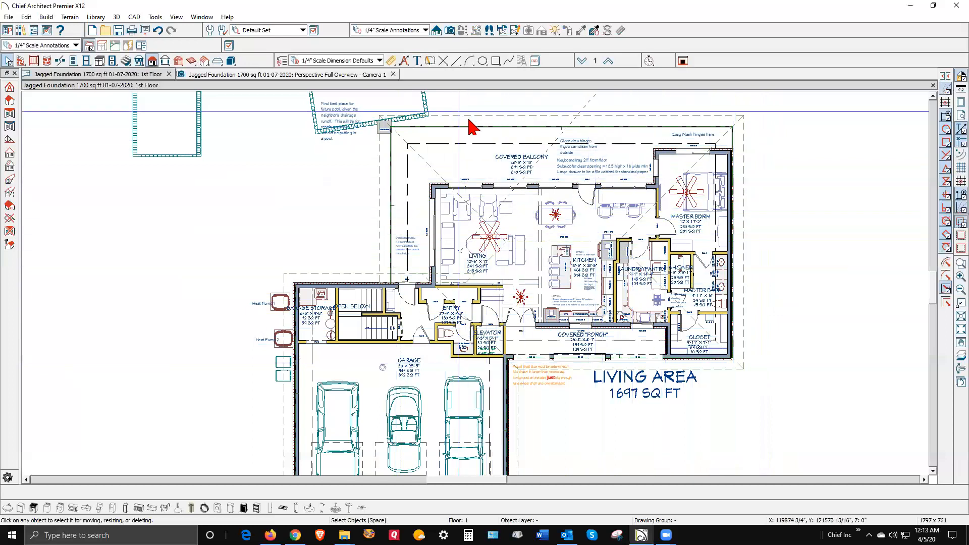
Examine the balcony side on the plan and, in the perspective view, the junction of the main roof and garage roof.
{"action": "scroll", "coordinate": [532, 248], "scroll_direction": "down", "scroll_amount": 1}
{"action": "scroll", "coordinate": [528, 238], "scroll_direction": "down", "scroll_amount": 5}
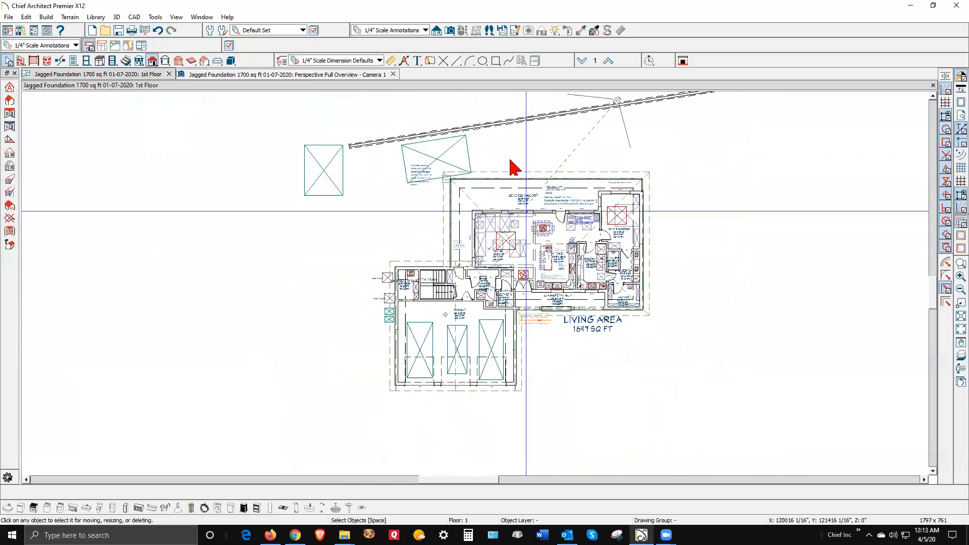
{"action": "scroll", "coordinate": [513, 164], "scroll_direction": "up", "scroll_amount": 5}
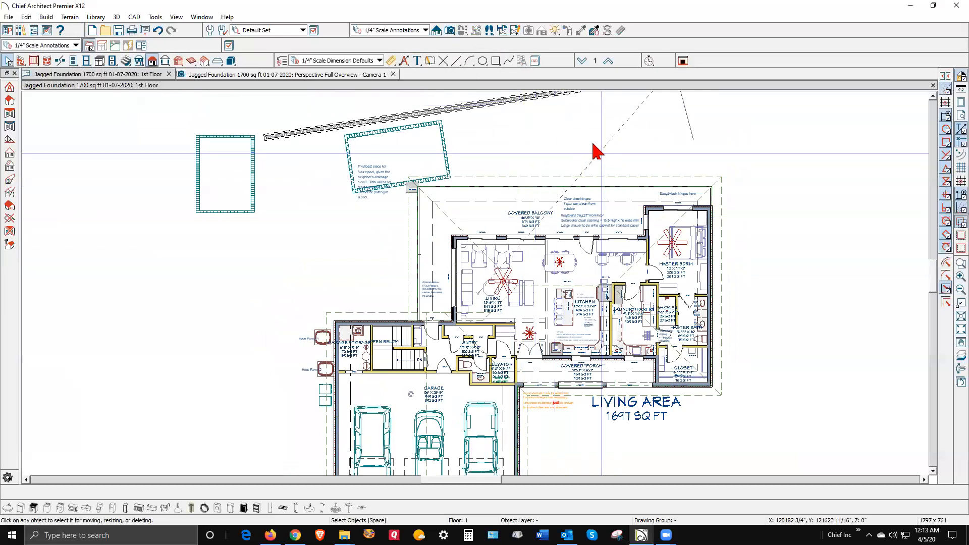
{"action": "key", "text": "ctrl+Tab"}
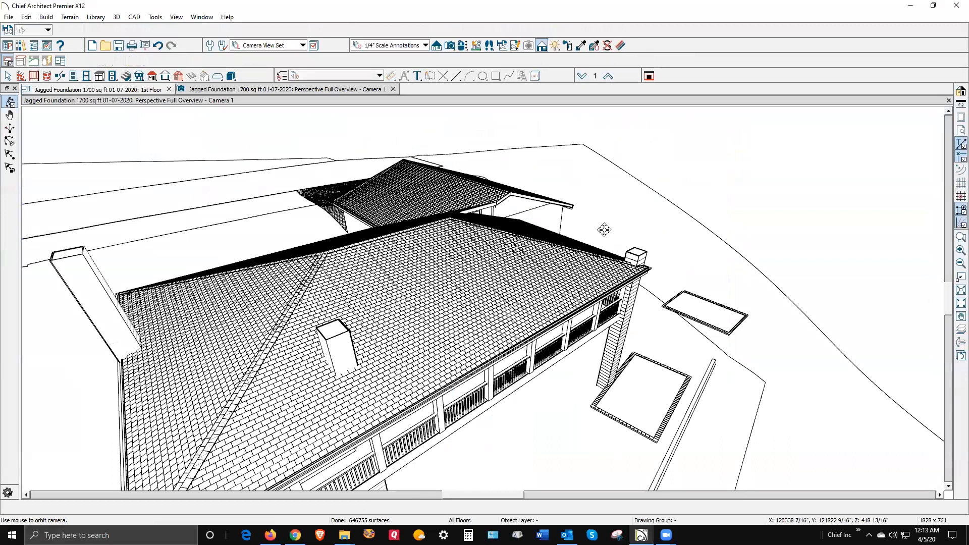
{"action": "left_click_drag", "start_coordinate": [550, 285], "coordinate": [465, 366]}
{"action": "scroll", "coordinate": [495, 254], "scroll_direction": "up", "scroll_amount": 4}
{"action": "key", "text": "Escape"}
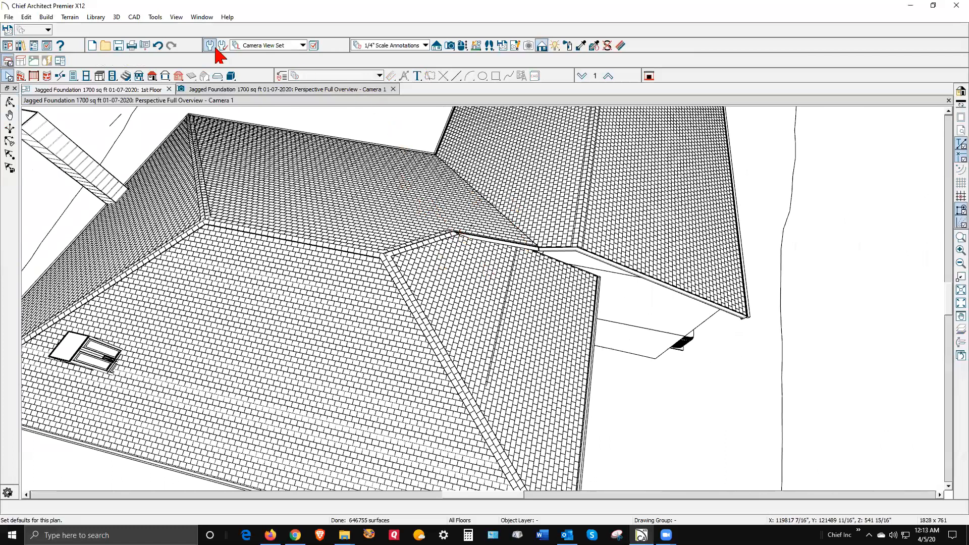
Open the Build Roof settings from the perspective view, check Auto Rebuild Roofs and accept the settings.
{"action": "left_click", "coordinate": [152, 76]}
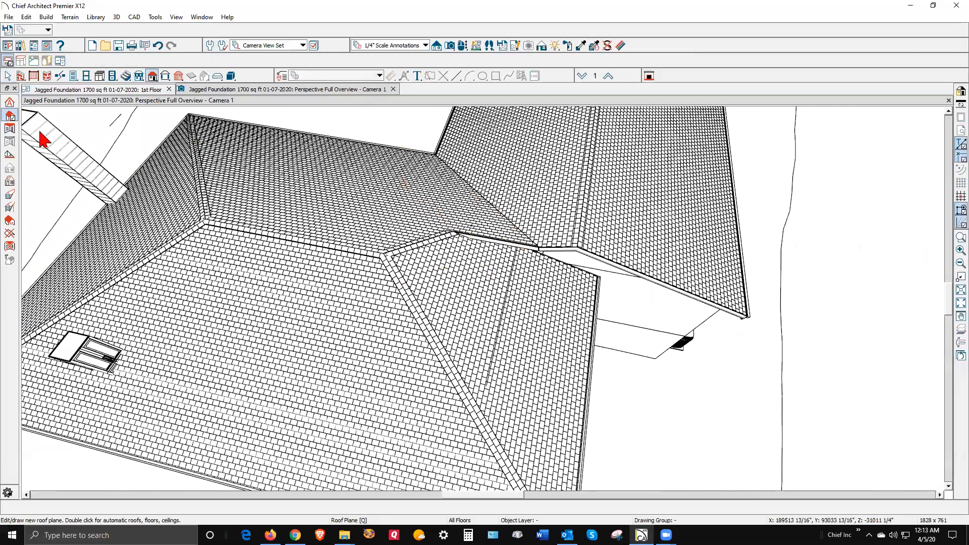
{"action": "double_click", "coordinate": [10, 117]}
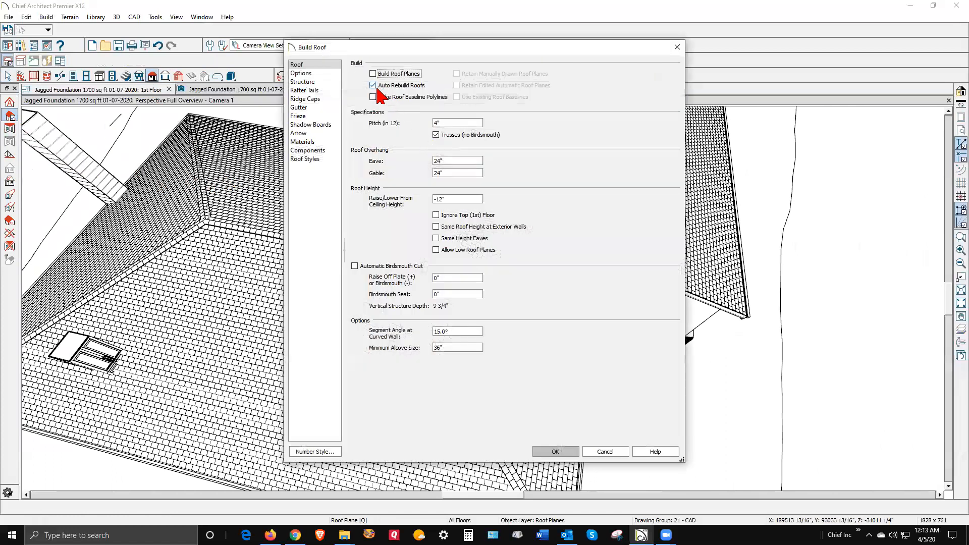
{"action": "left_click", "coordinate": [555, 451]}
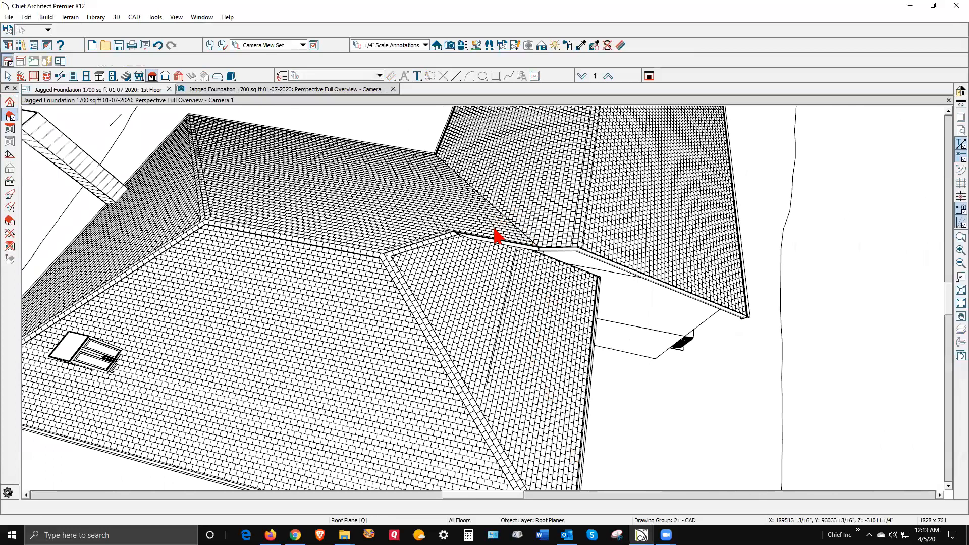
Extend the rear main roof plane's hip line by moving its lower corner up the valley along the garage roof plane.
{"action": "scroll", "coordinate": [496, 234], "scroll_direction": "up", "scroll_amount": 2}
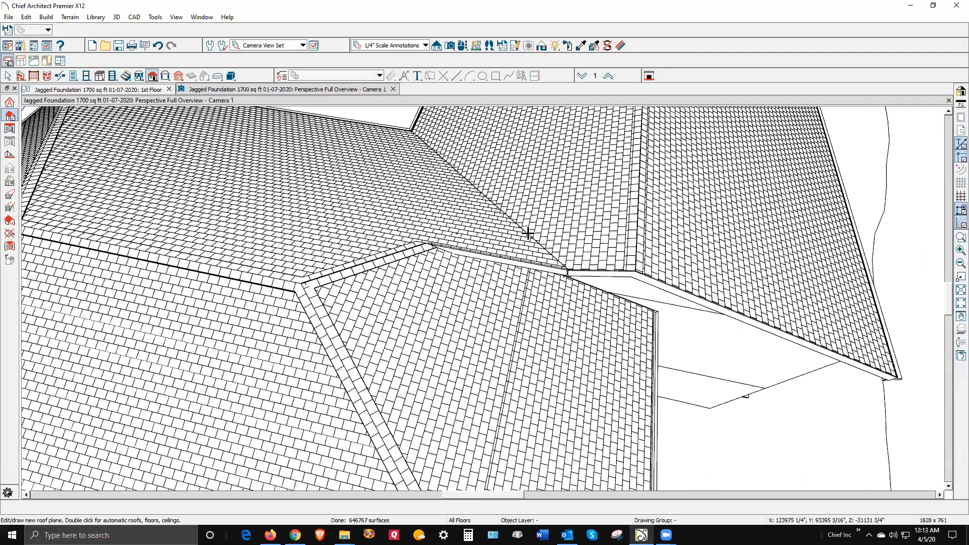
{"action": "left_click", "coordinate": [7, 76]}
{"action": "left_click", "coordinate": [491, 255]}
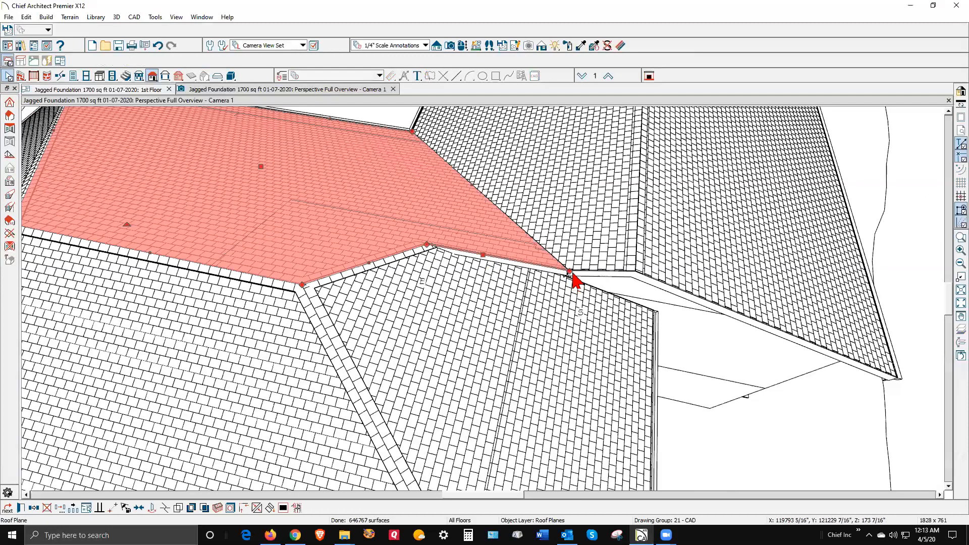
{"action": "left_click_drag", "start_coordinate": [571, 272], "coordinate": [510, 220]}
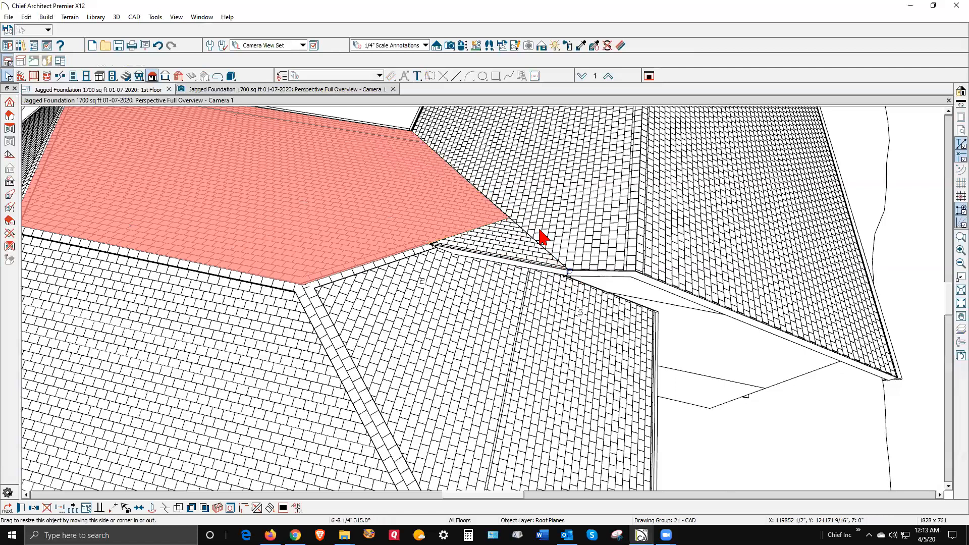
{"action": "key", "text": "Escape"}
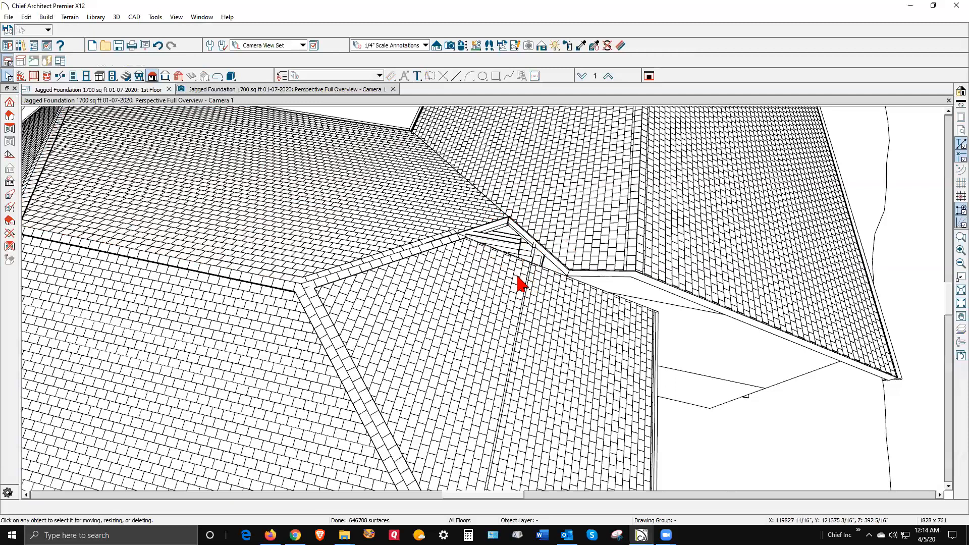
Add a break in the garage roof plane's valley edge at the main roof corner and move its lower corner over the adjoining hip plane.
{"action": "left_click", "coordinate": [569, 270]}
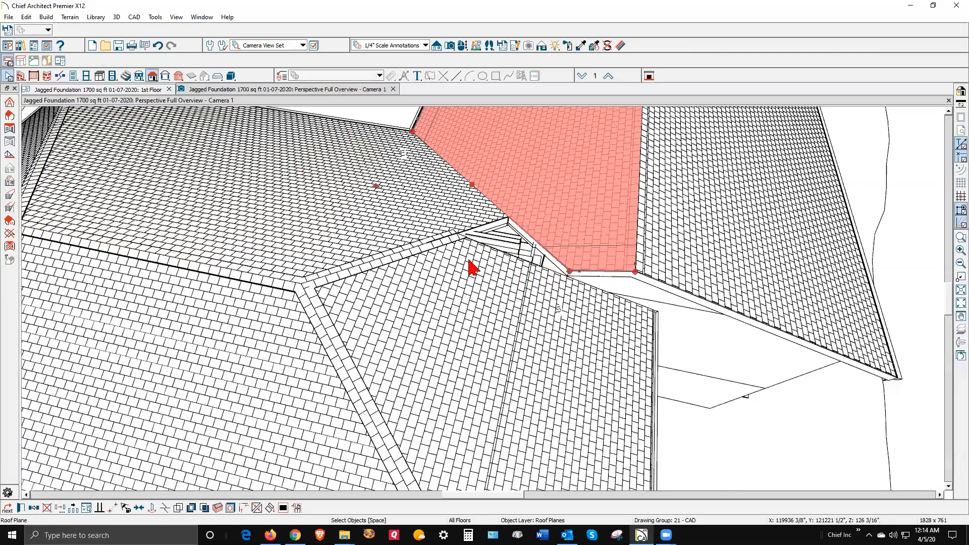
{"action": "left_click", "coordinate": [509, 222]}
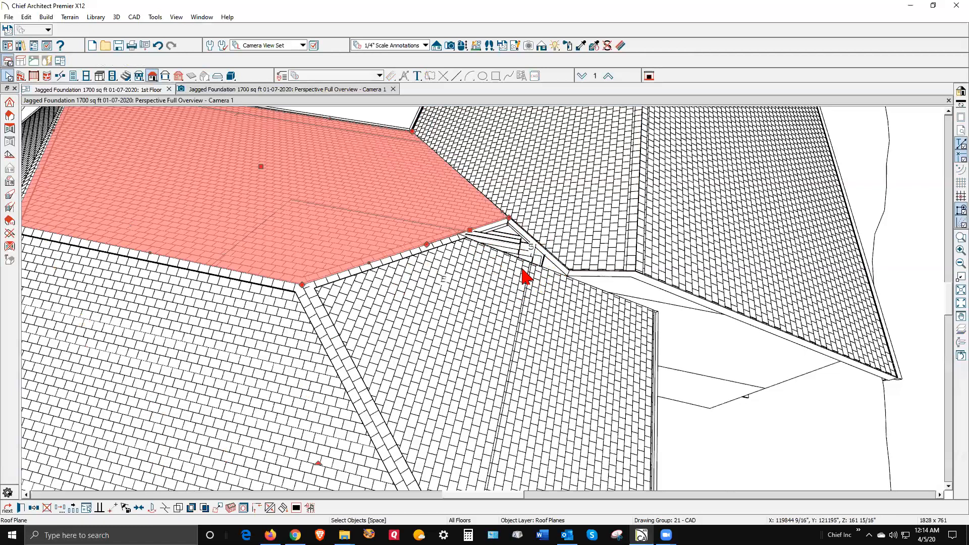
{"action": "left_click", "coordinate": [165, 507]}
{"action": "left_click", "coordinate": [539, 244]}
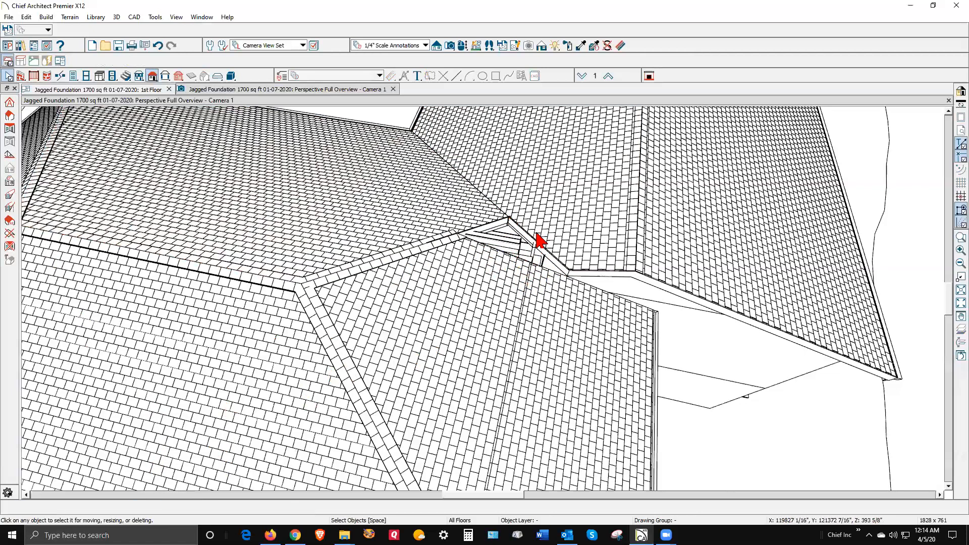
{"action": "left_click", "coordinate": [544, 248]}
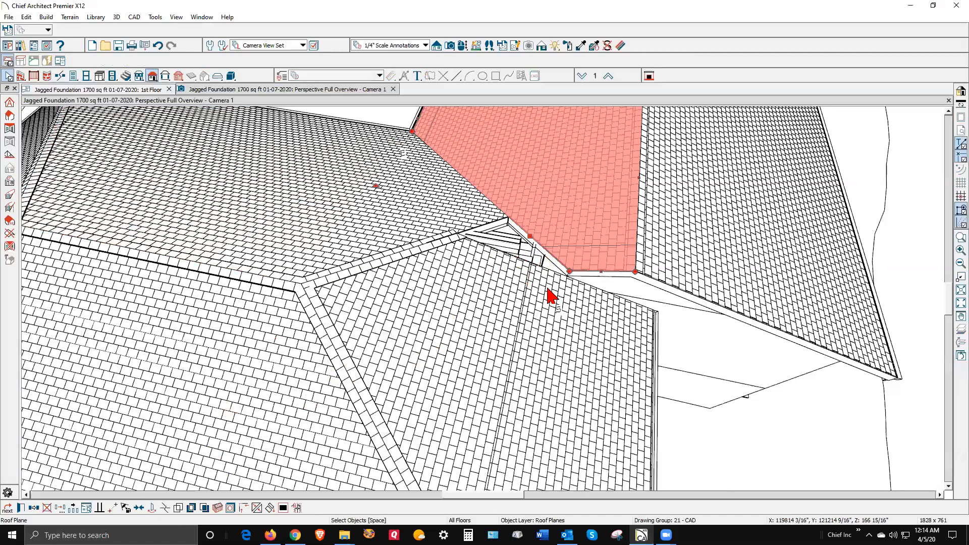
{"action": "left_click", "coordinate": [166, 507]}
{"action": "left_click", "coordinate": [510, 217]}
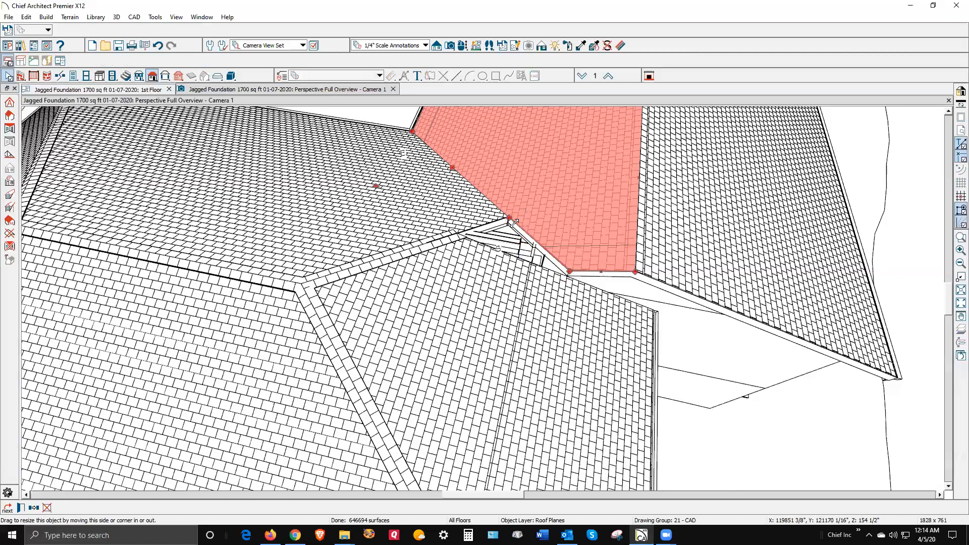
{"action": "scroll", "coordinate": [515, 223], "scroll_direction": "up", "scroll_amount": 2}
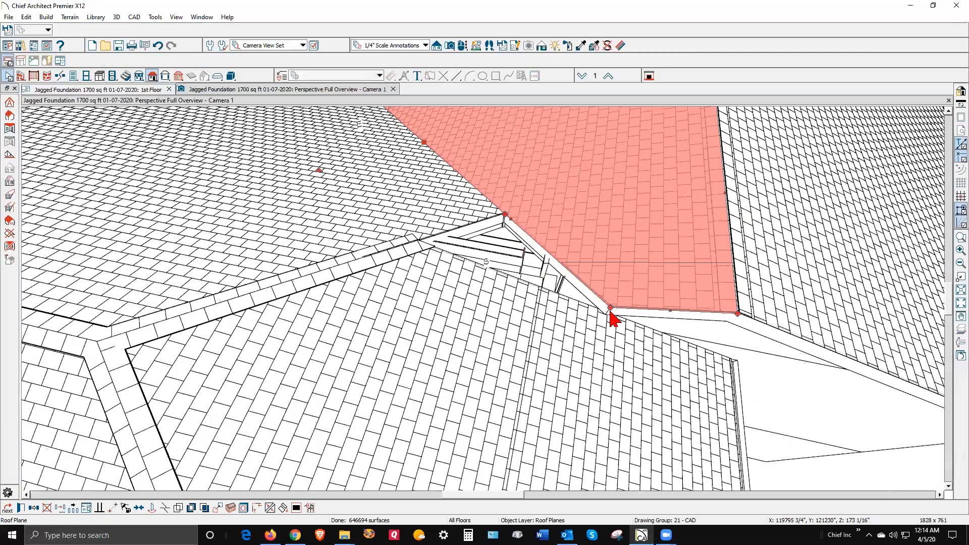
{"action": "left_click_drag", "start_coordinate": [611, 308], "coordinate": [487, 308]}
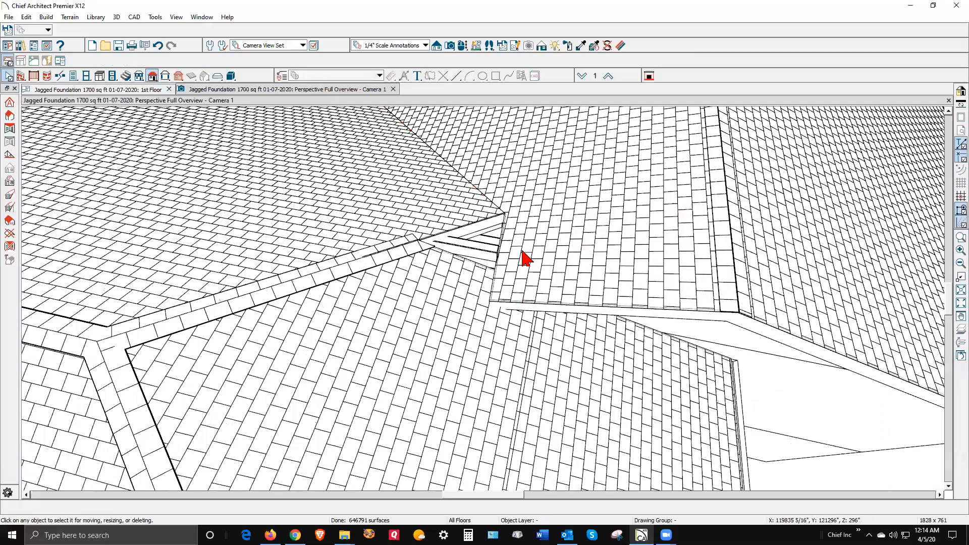
Break the upper edge of the main roof's hip end plane and move its top corner to where the main and garage roofs meet.
{"action": "scroll", "coordinate": [325, 243], "scroll_direction": "down", "scroll_amount": 5}
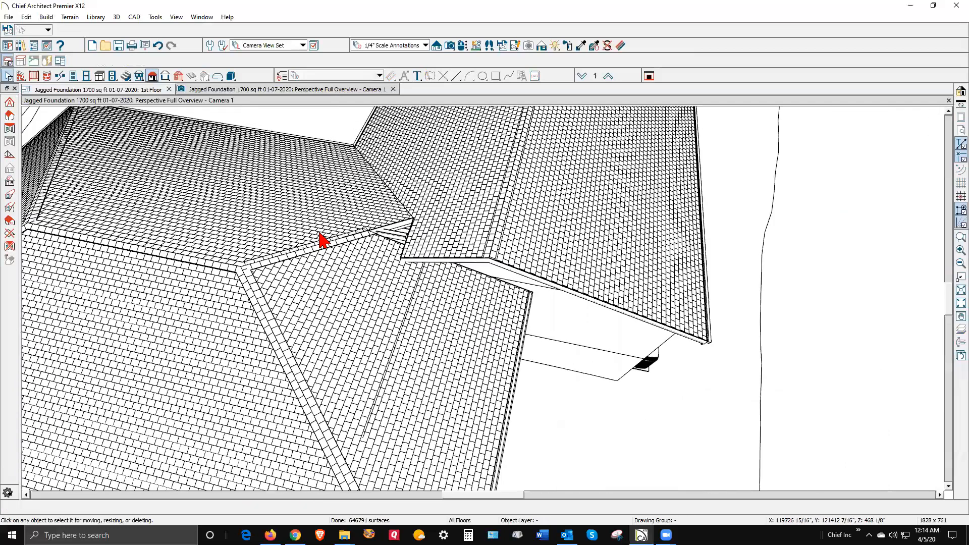
{"action": "scroll", "coordinate": [348, 225], "scroll_direction": "down", "scroll_amount": 1}
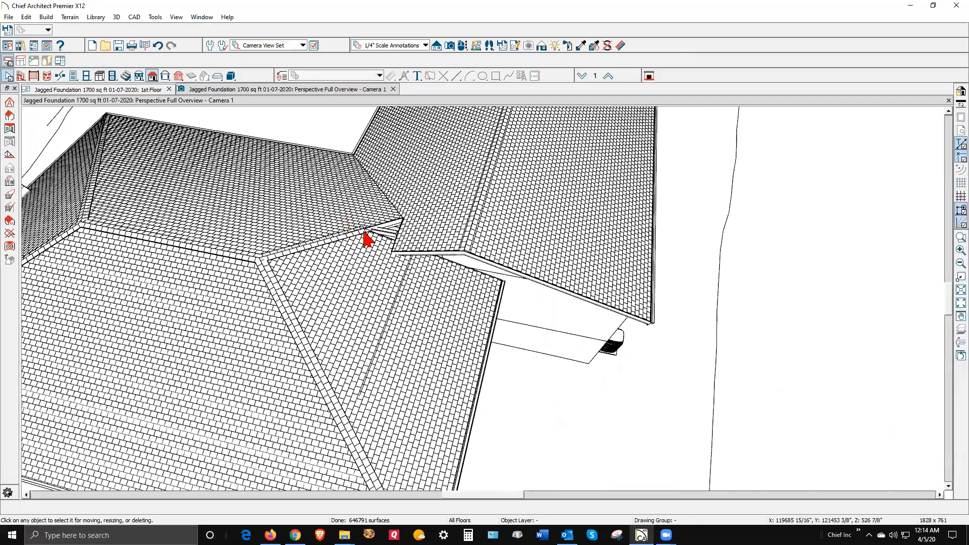
{"action": "scroll", "coordinate": [383, 242], "scroll_direction": "up", "scroll_amount": 5}
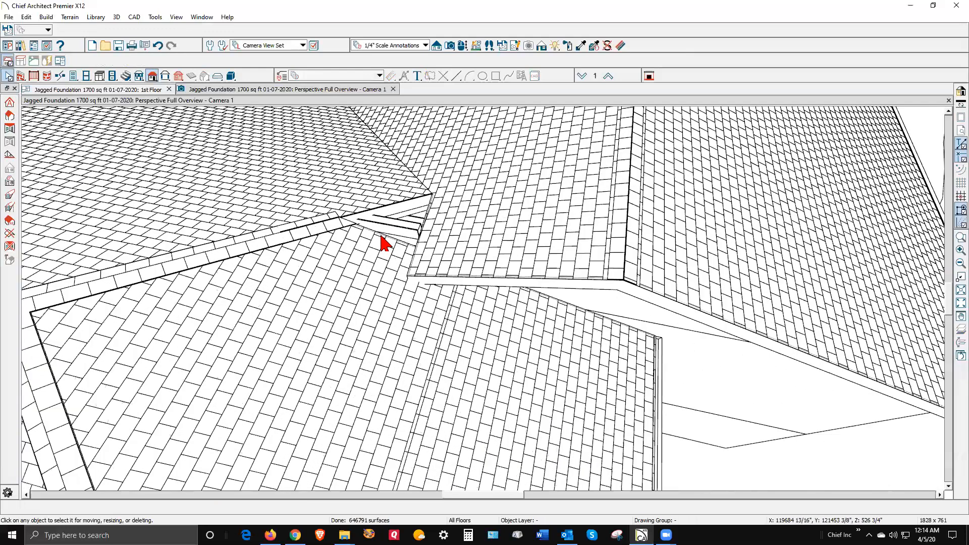
{"action": "left_click", "coordinate": [382, 244]}
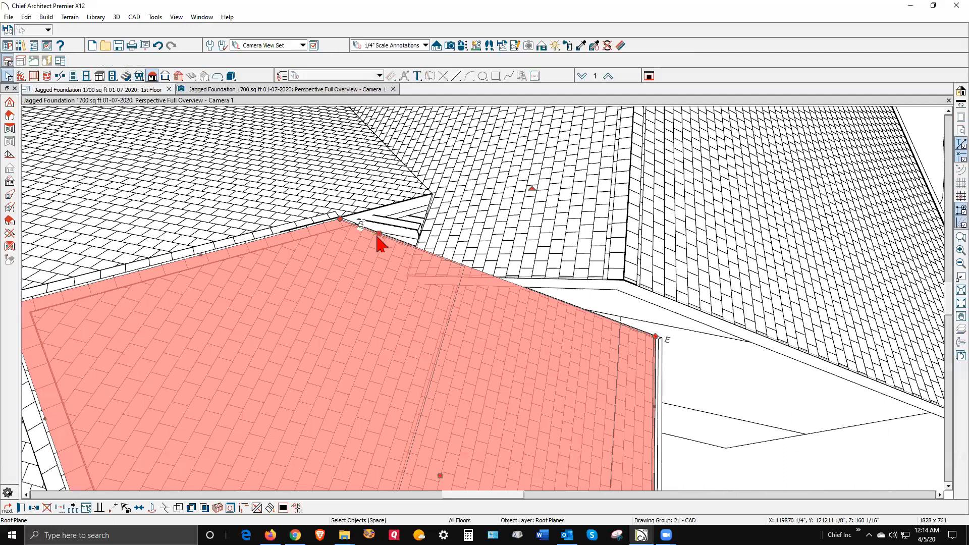
{"action": "left_click", "coordinate": [165, 508]}
{"action": "left_click", "coordinate": [436, 257]}
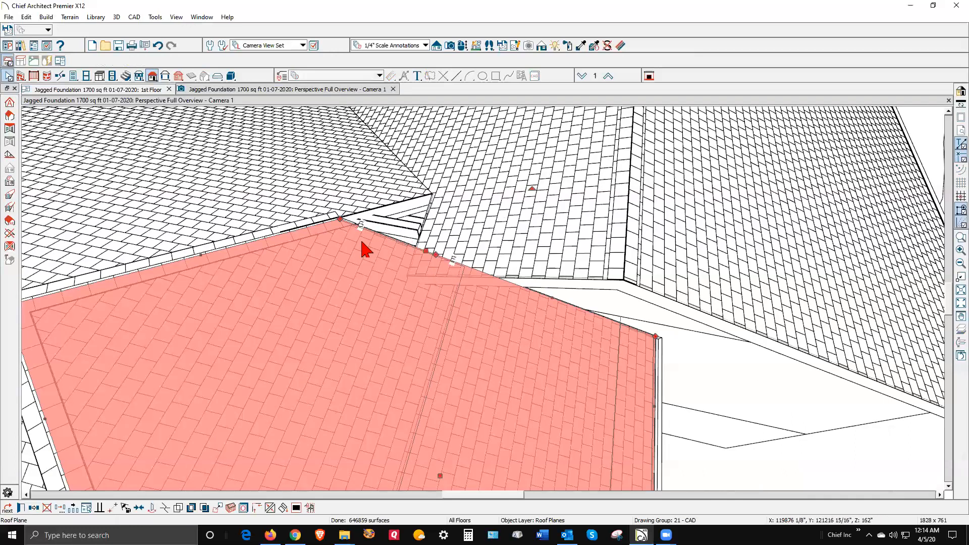
{"action": "left_click_drag", "start_coordinate": [340, 219], "coordinate": [433, 196]}
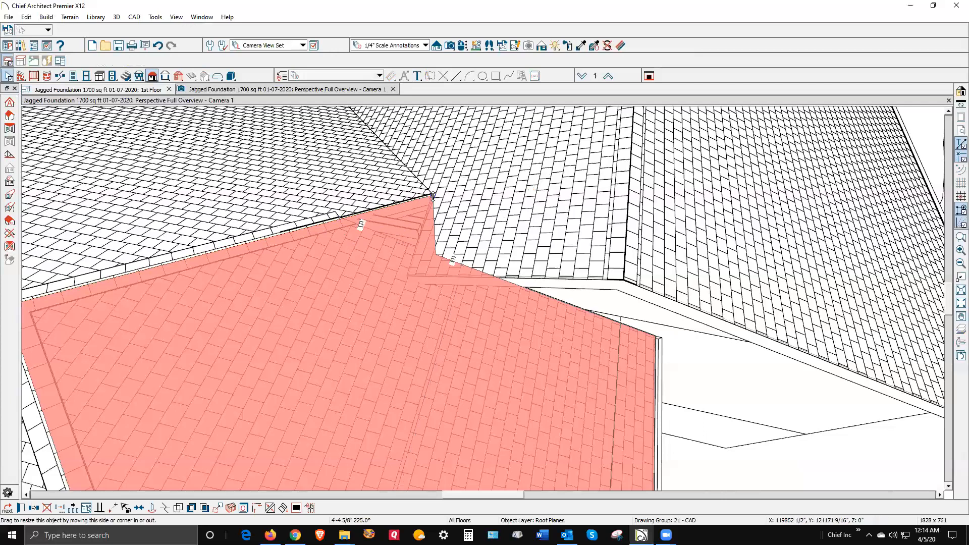
Join the garage roof plane's short valley edge to the main roof's hip end plane.
{"action": "left_click", "coordinate": [446, 240]}
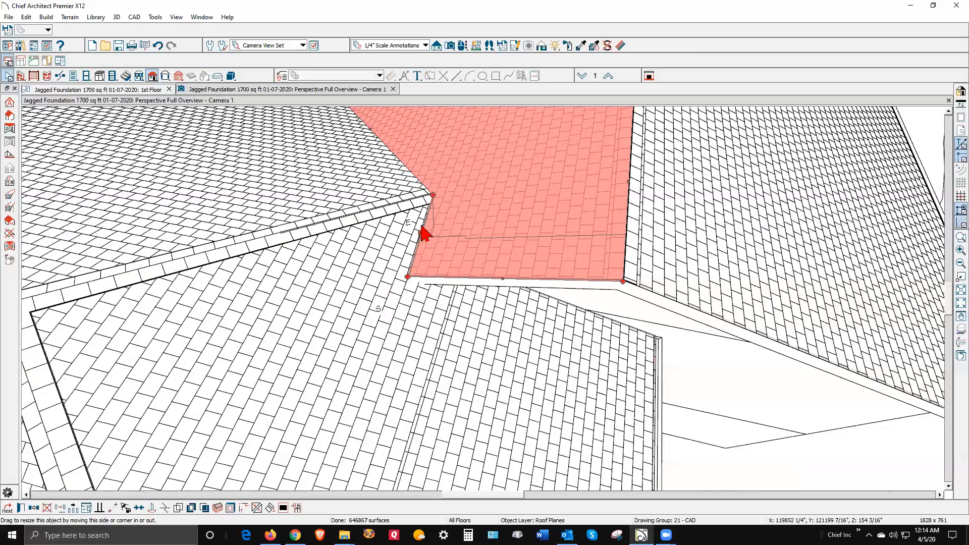
{"action": "left_click", "coordinate": [269, 508]}
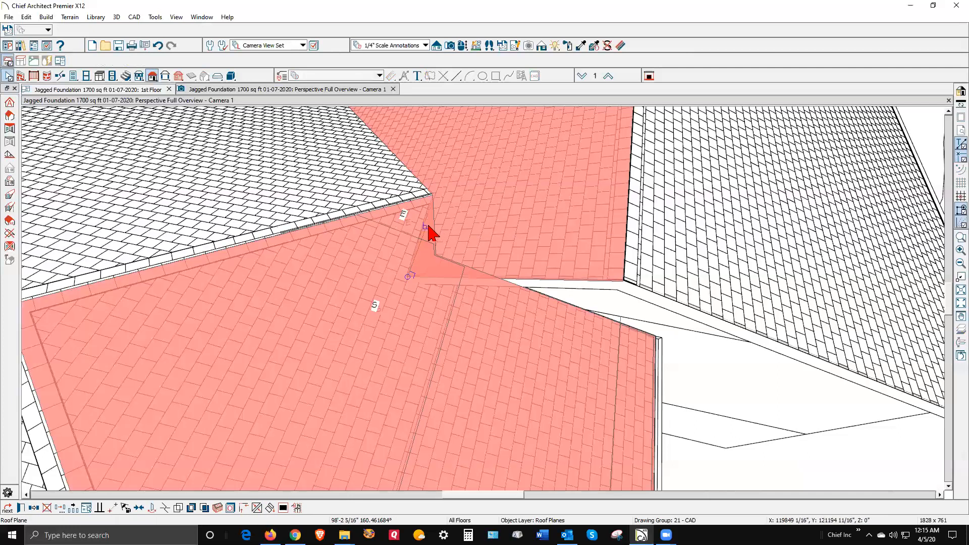
{"action": "left_click", "coordinate": [417, 281]}
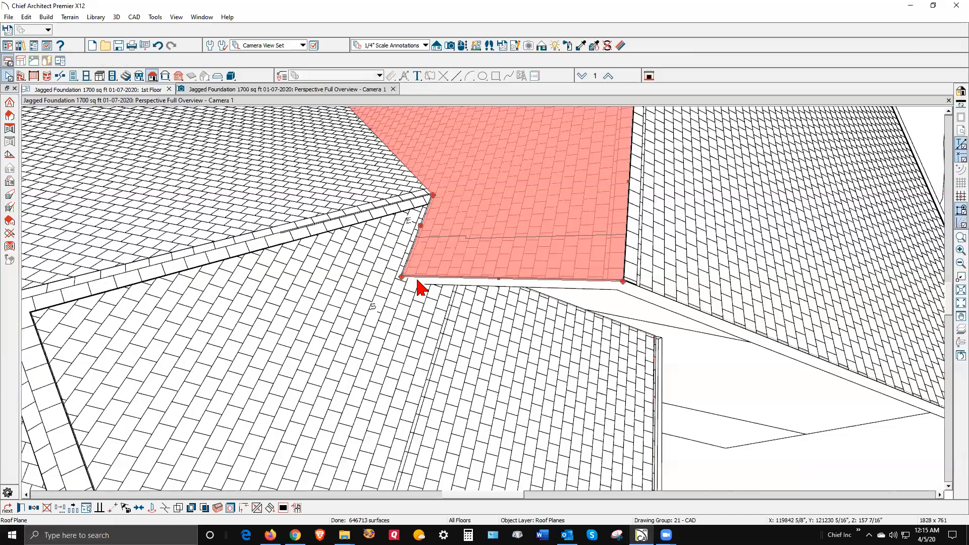
{"action": "key", "text": "Escape"}
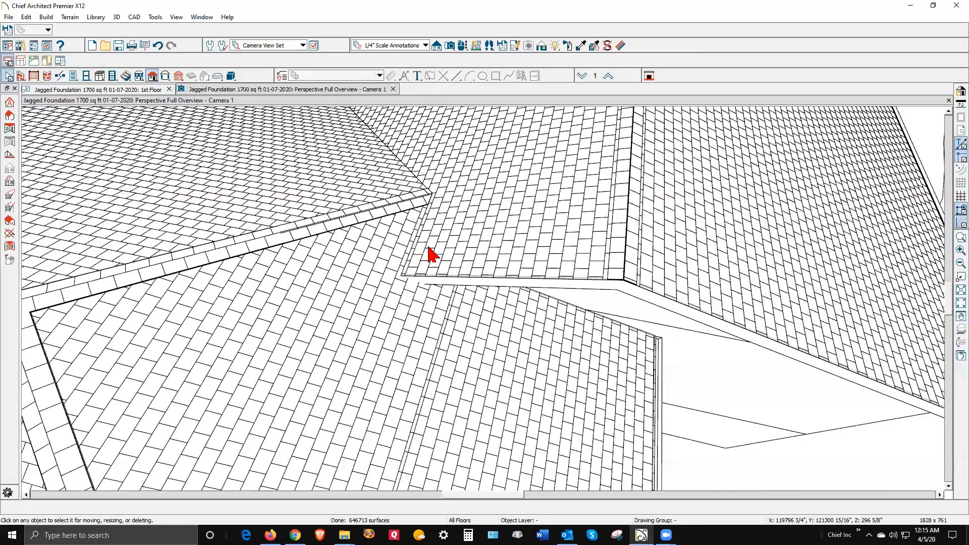
Increase the pitch of the garage roof plane adjoining the main roof in its Roof Plane Specification.
{"action": "scroll", "coordinate": [477, 258], "scroll_direction": "down", "scroll_amount": 3}
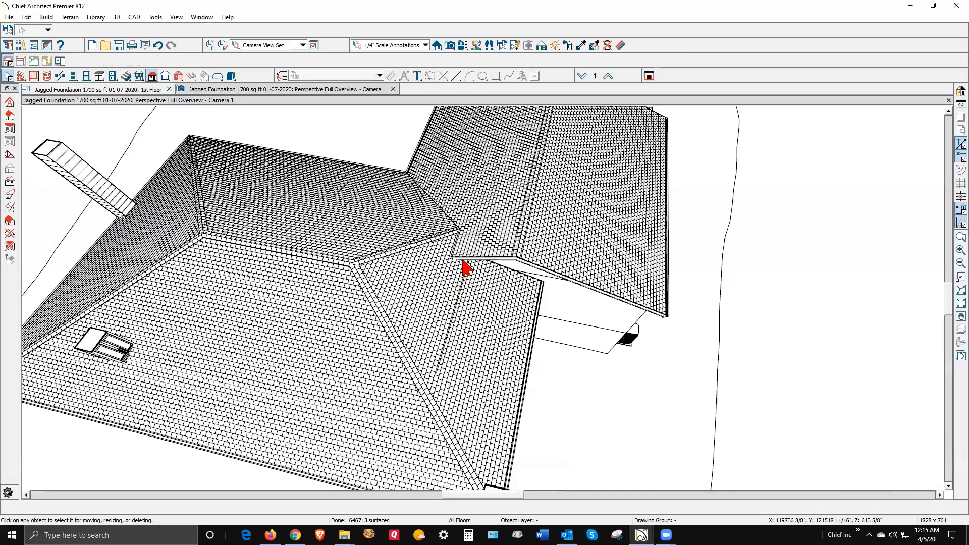
{"action": "scroll", "coordinate": [651, 306], "scroll_direction": "down", "scroll_amount": 3}
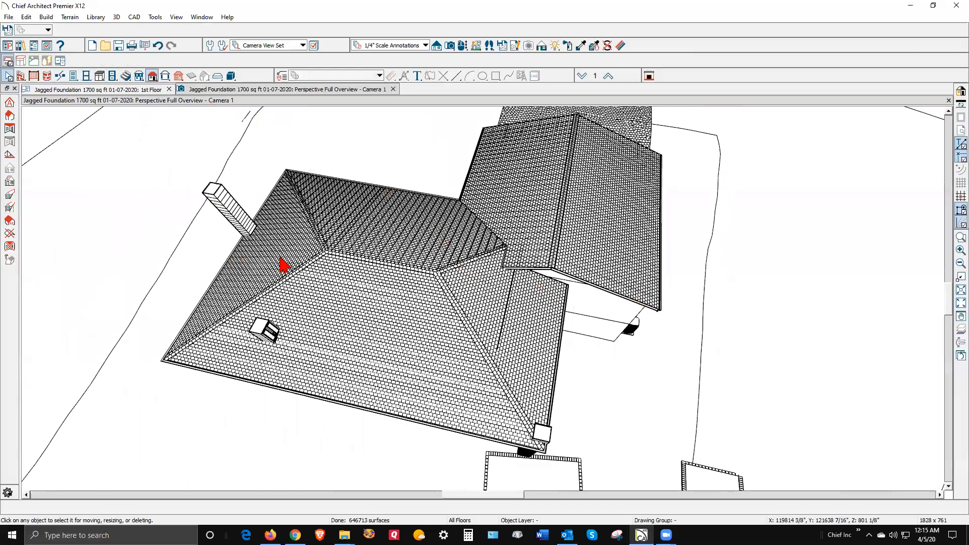
{"action": "scroll", "coordinate": [333, 278], "scroll_direction": "down", "scroll_amount": 1}
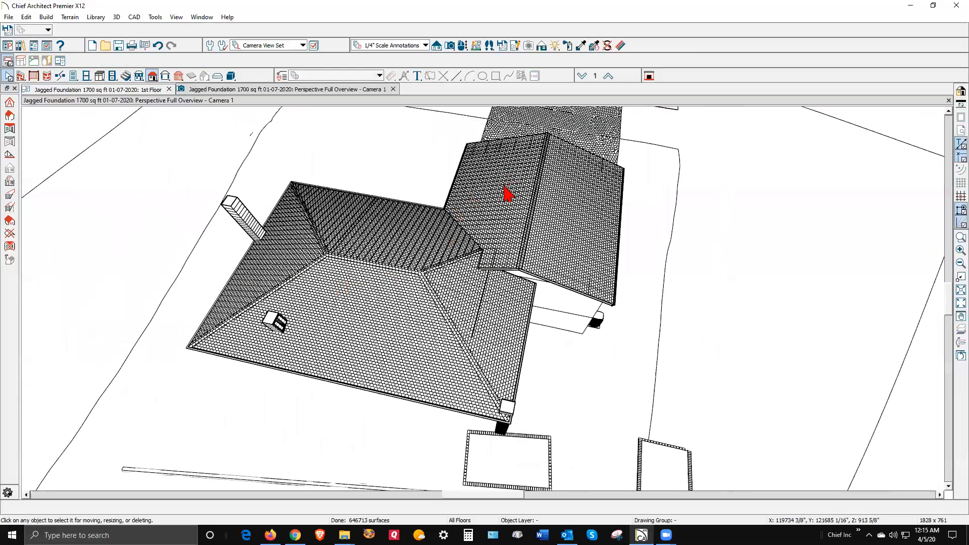
{"action": "left_click", "coordinate": [507, 192]}
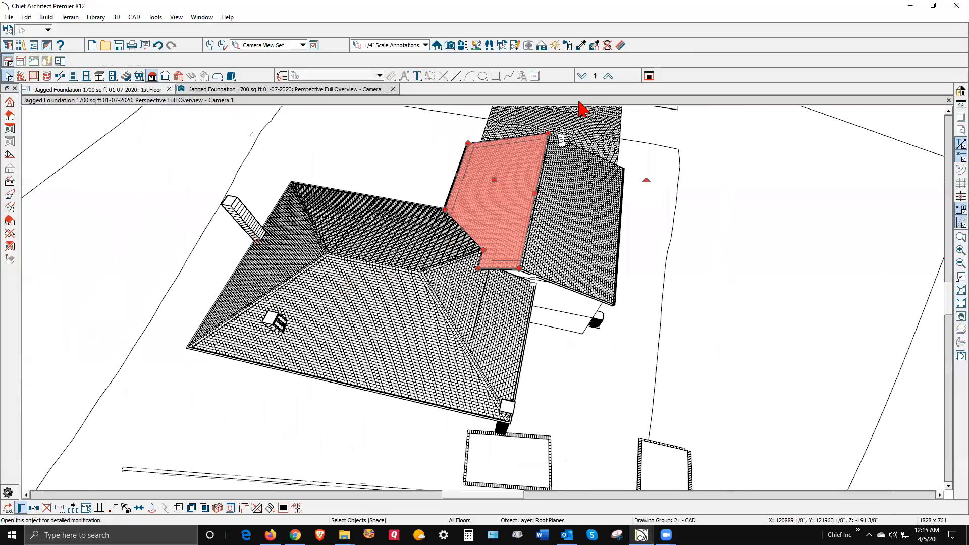
{"action": "double_click", "coordinate": [517, 181]}
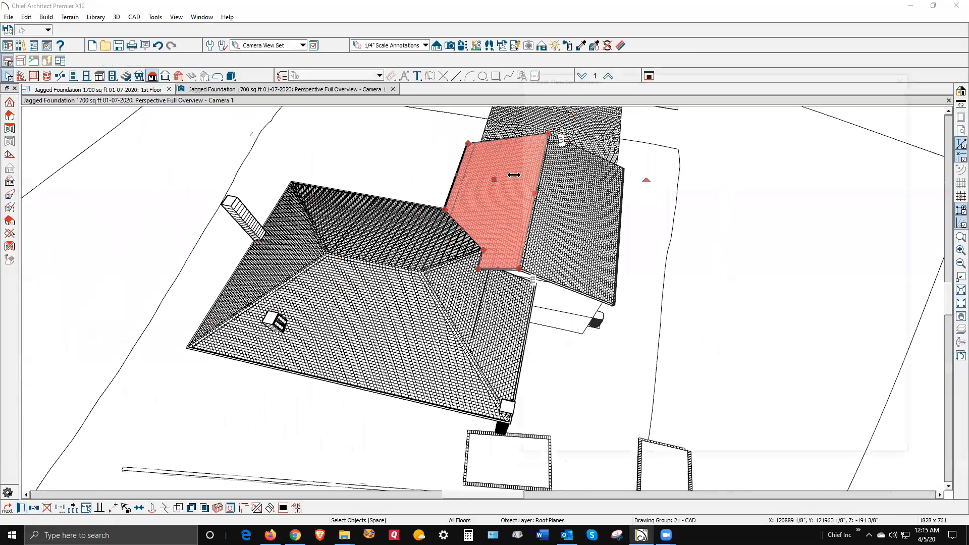
{"action": "double_click", "coordinate": [687, 163]}
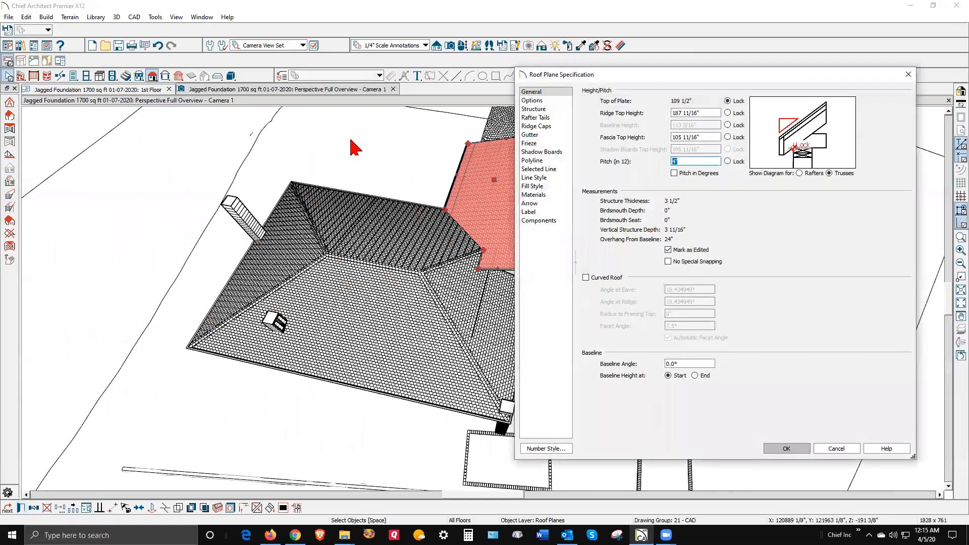
{"action": "left_click", "coordinate": [788, 448]}
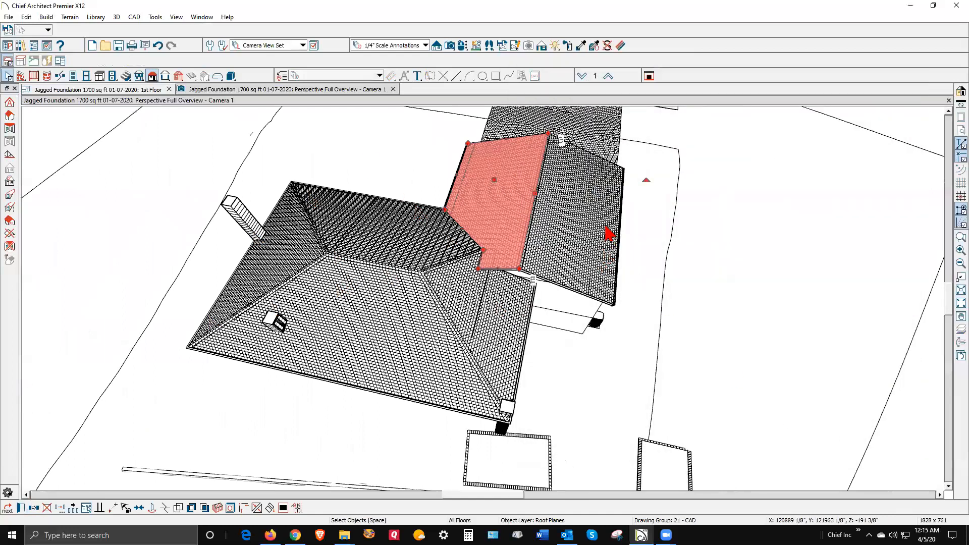
Set the pitch of the outer garage roof plane, on the side away from the main roof, to 6 in 12.
{"action": "right_click", "coordinate": [551, 205]}
{"action": "left_click", "coordinate": [581, 230]}
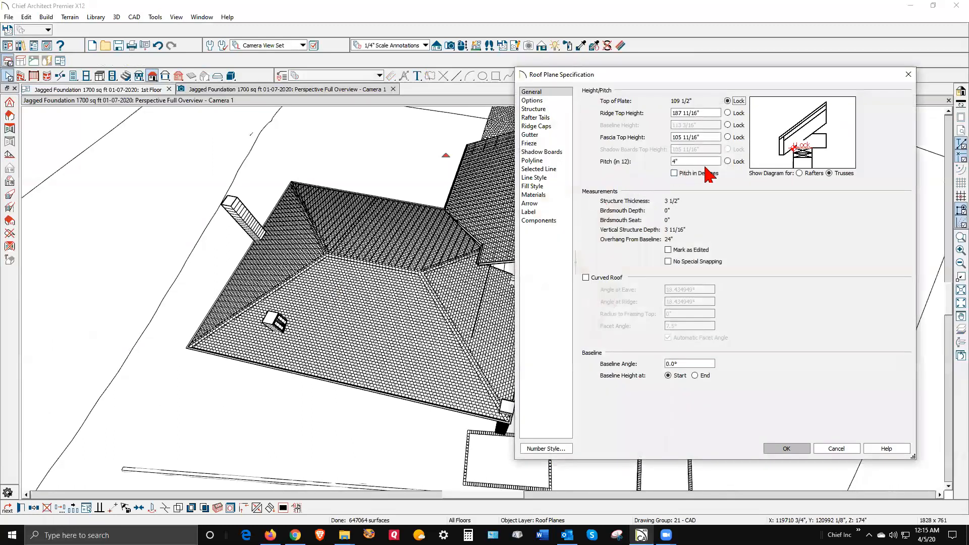
{"action": "left_click", "coordinate": [700, 159]}
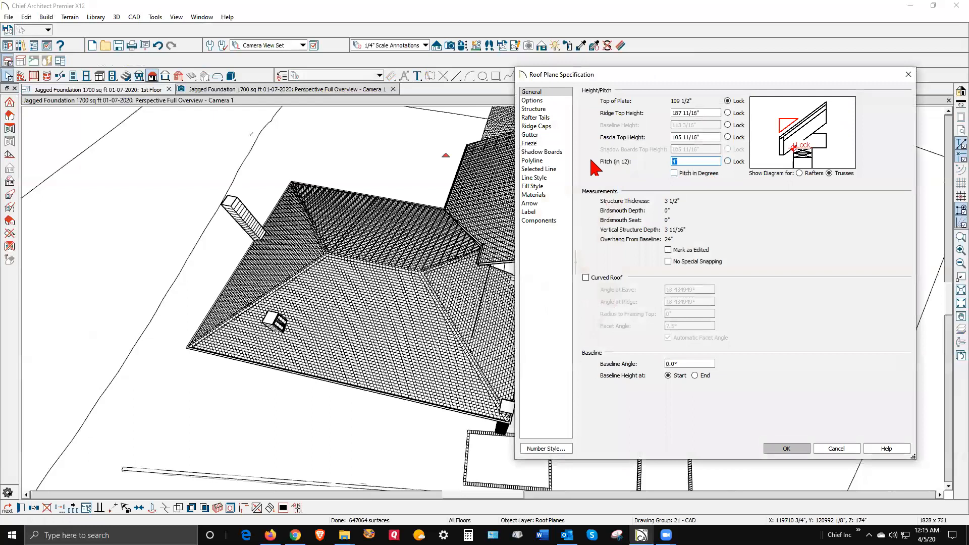
{"action": "type", "text": "6"}
{"action": "key", "text": "Return"}
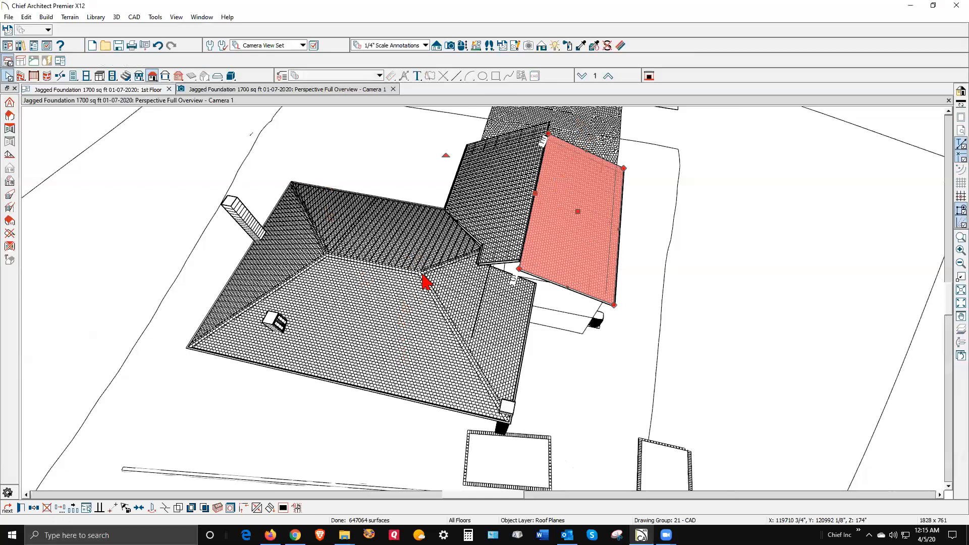
{"action": "key", "text": "Escape"}
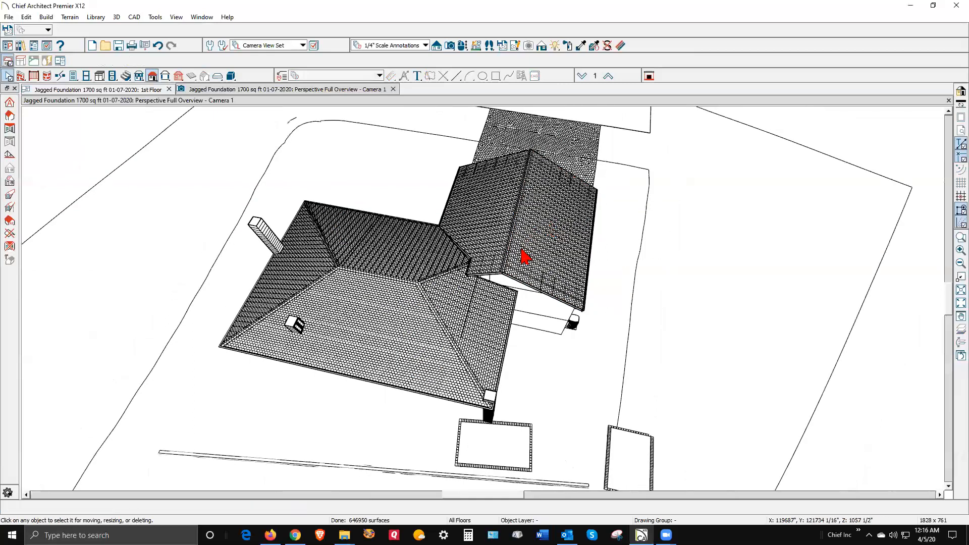
Inspect the garage gable and its junction with the main roof, and return to the first-floor plan.
{"action": "scroll", "coordinate": [511, 302], "scroll_direction": "up", "scroll_amount": 1}
{"action": "scroll", "coordinate": [503, 295], "scroll_direction": "up", "scroll_amount": 1}
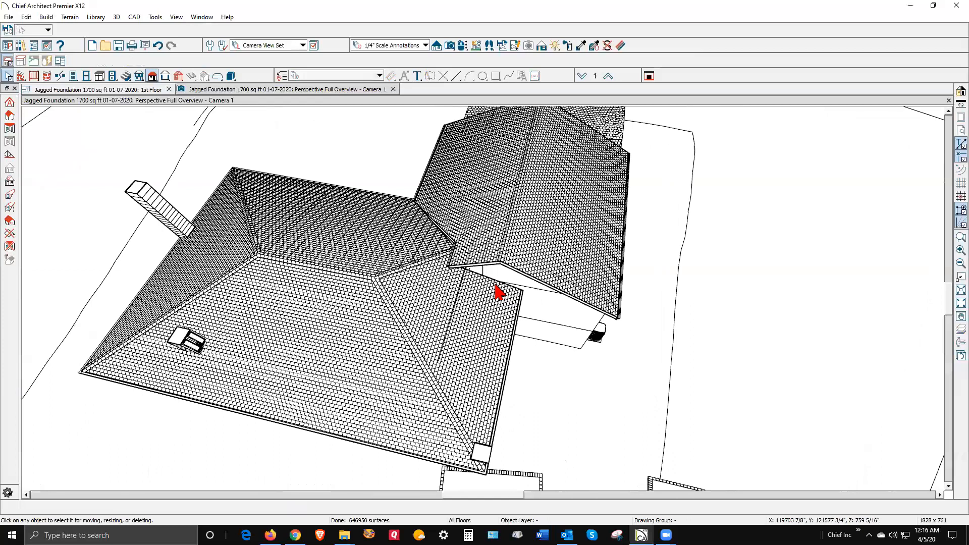
{"action": "scroll", "coordinate": [499, 292], "scroll_direction": "down", "scroll_amount": 1}
{"action": "scroll", "coordinate": [506, 283], "scroll_direction": "down", "scroll_amount": 1}
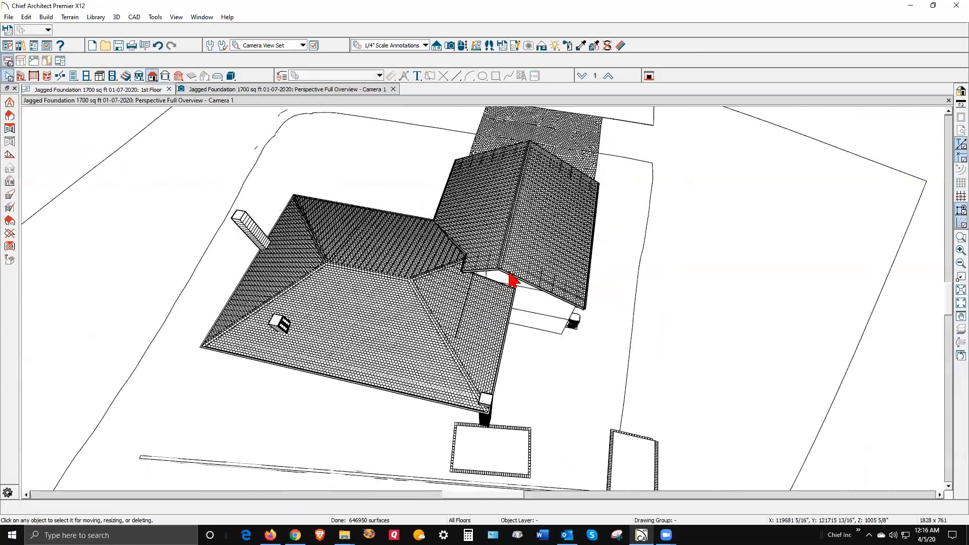
{"action": "key", "text": "ctrl+Tab"}
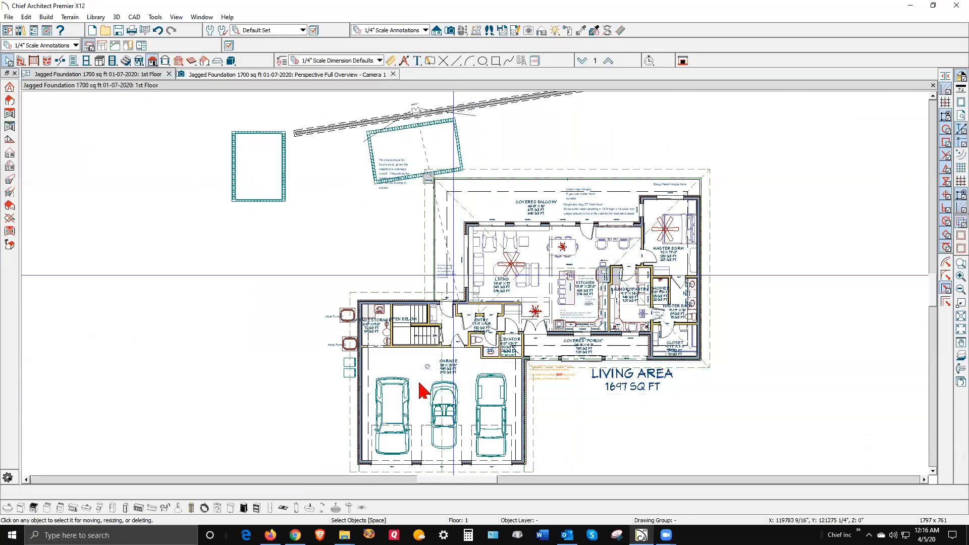
Set the roof pitch of the garage's two opposite side walls to 6 in 12 in their Wall Specification.
{"action": "scroll", "coordinate": [424, 386], "scroll_direction": "down", "scroll_amount": 1}
{"action": "left_click", "coordinate": [368, 421]}
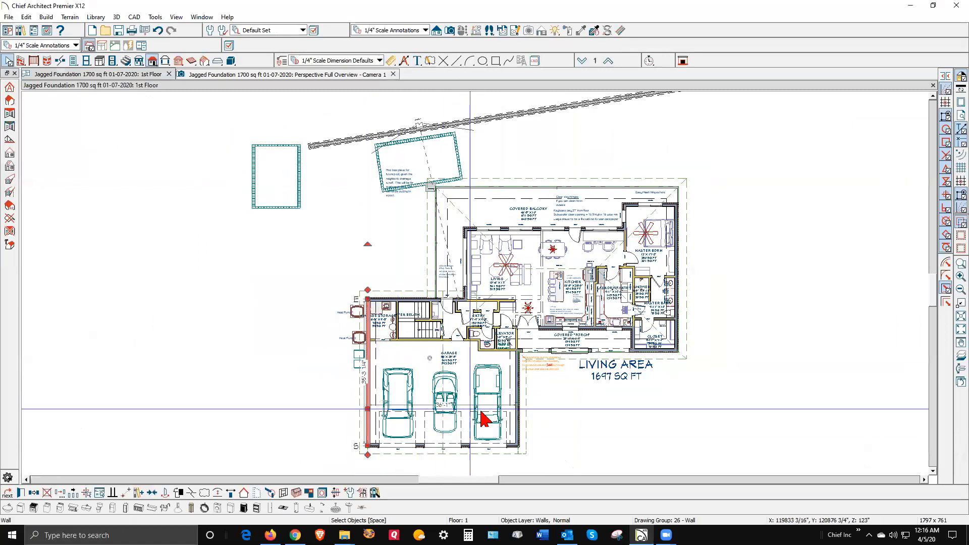
{"action": "left_click", "coordinate": [512, 419], "text": "shift"}
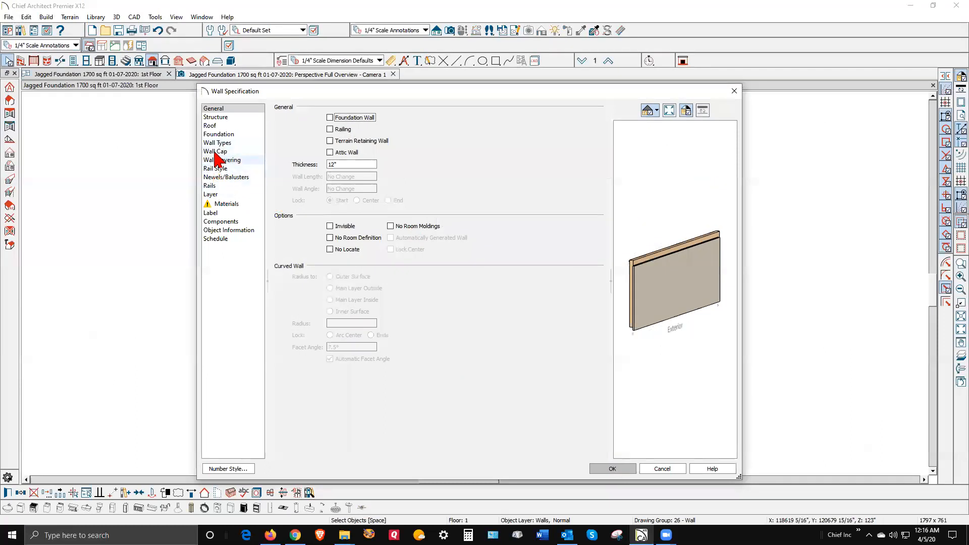
{"action": "left_click", "coordinate": [212, 125]}
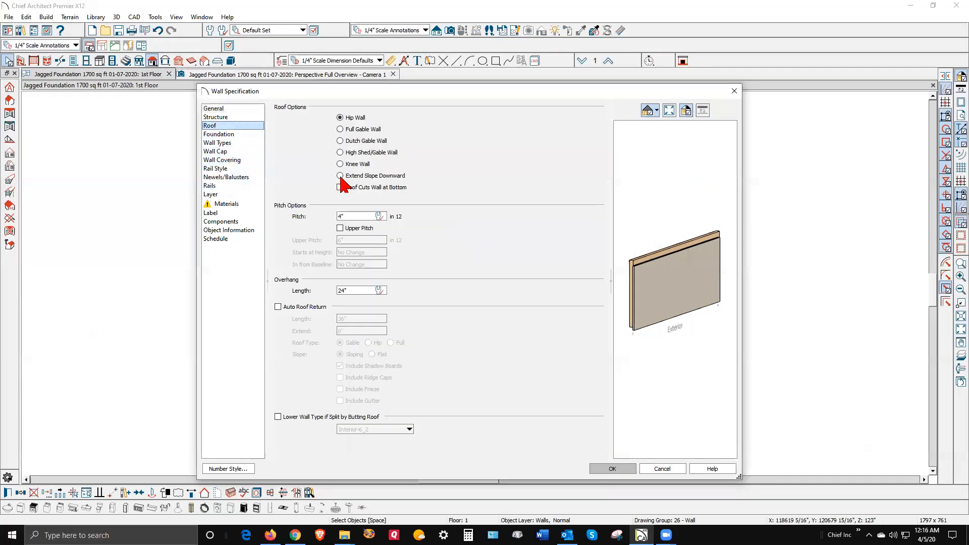
{"action": "double_click", "coordinate": [344, 217]}
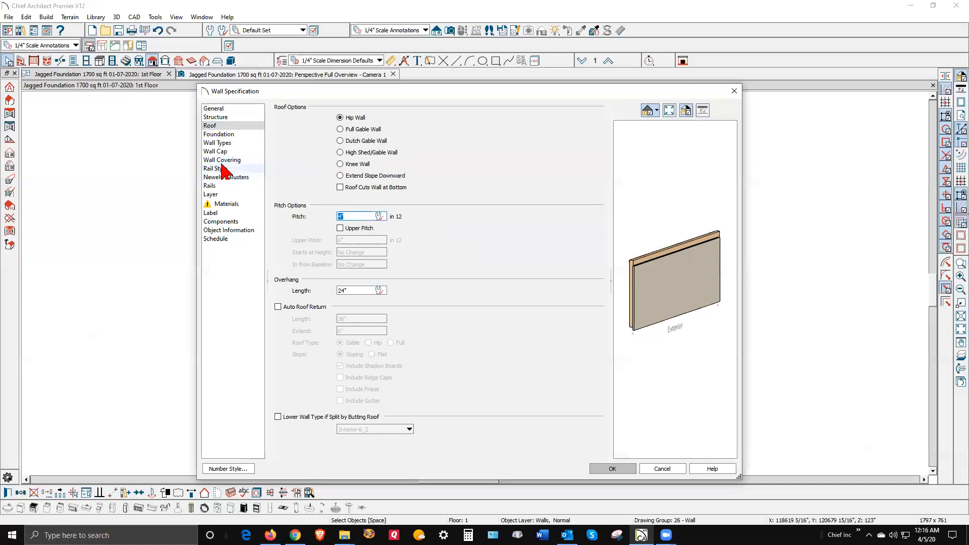
{"action": "type", "text": "6"}
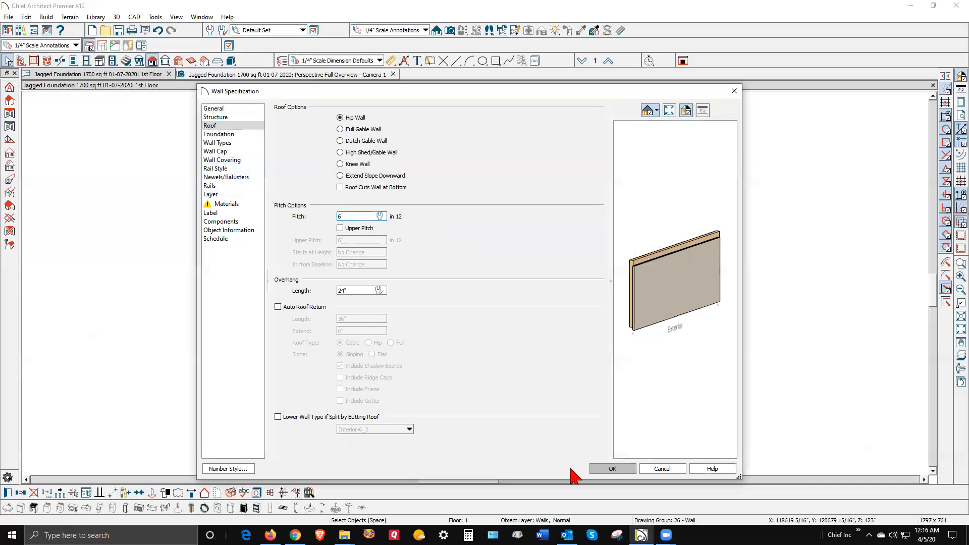
{"action": "left_click", "coordinate": [612, 468]}
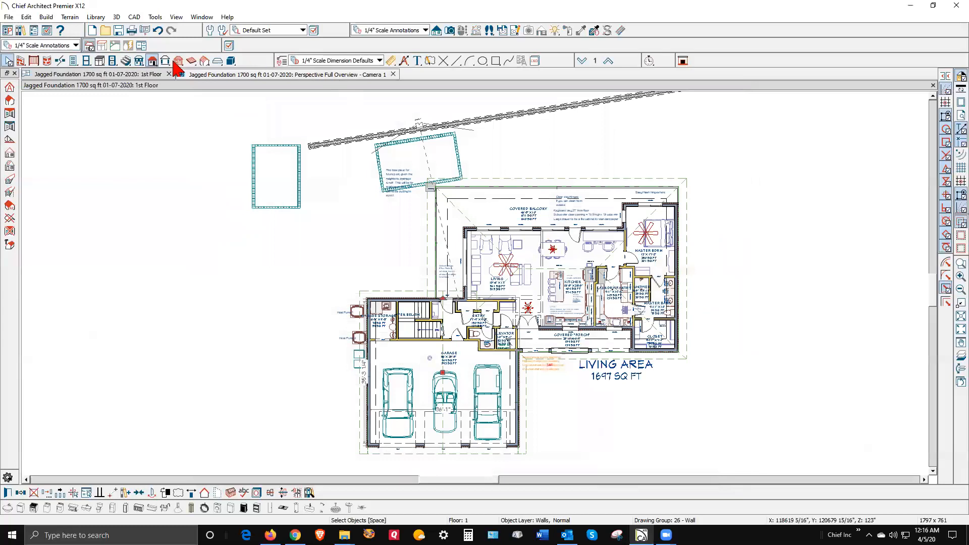
Rebuild the roof planes automatically, accepting deletion of the manually edited roof surfaces.
{"action": "left_click", "coordinate": [11, 103]}
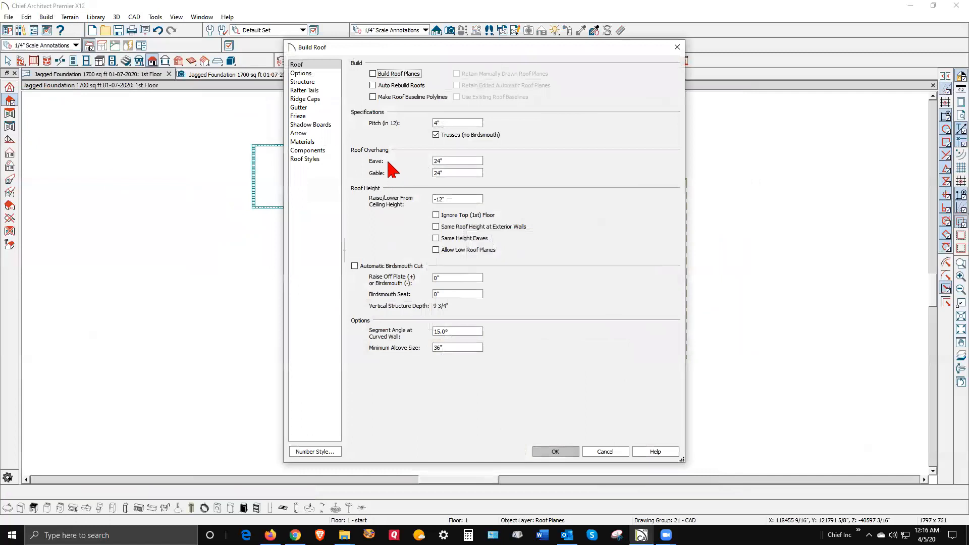
{"action": "left_click", "coordinate": [383, 75]}
{"action": "left_click", "coordinate": [556, 451]}
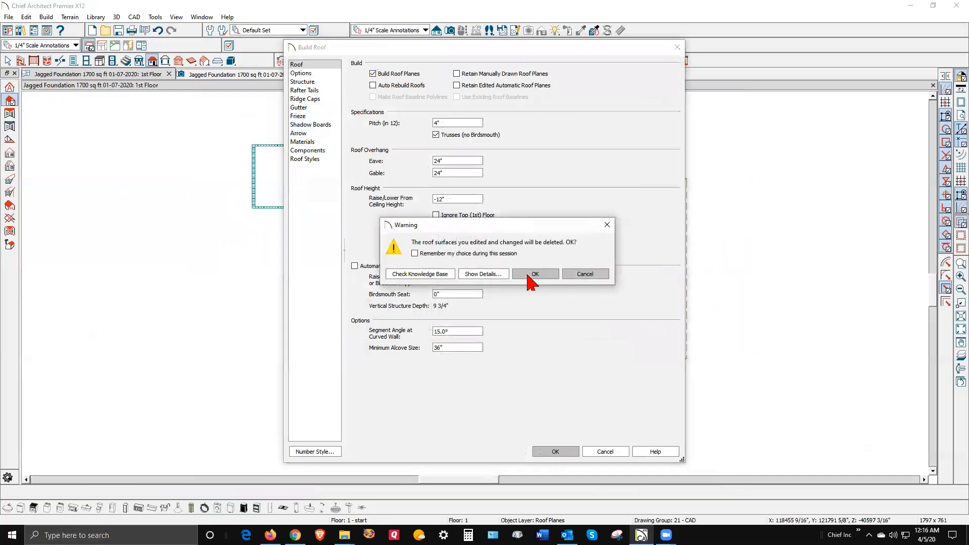
{"action": "left_click", "coordinate": [541, 278]}
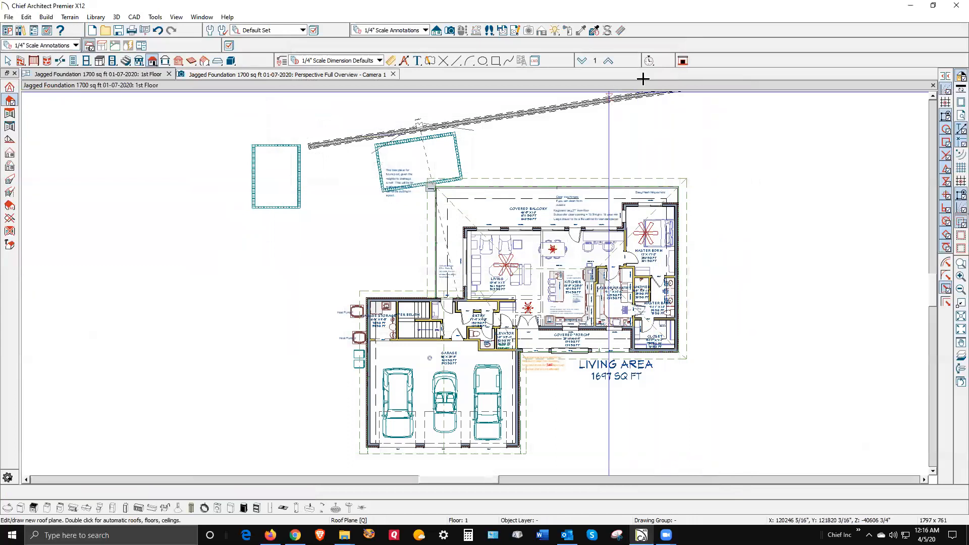
{"action": "key", "text": "space"}
Check the pitch of the rebuilt garage roof plane adjoining the main roof in its Roof Plane Specification.
{"action": "left_click", "coordinate": [526, 415]}
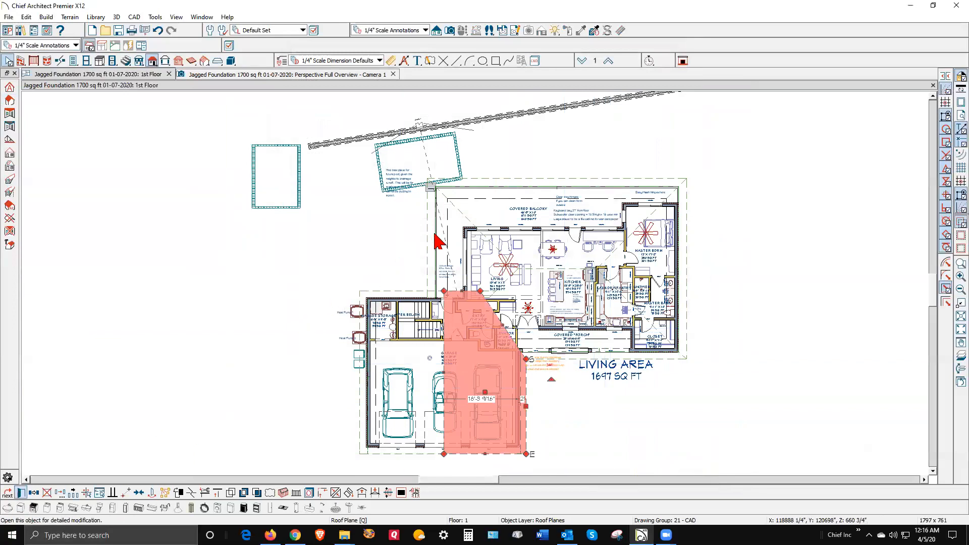
{"action": "left_click", "coordinate": [21, 492]}
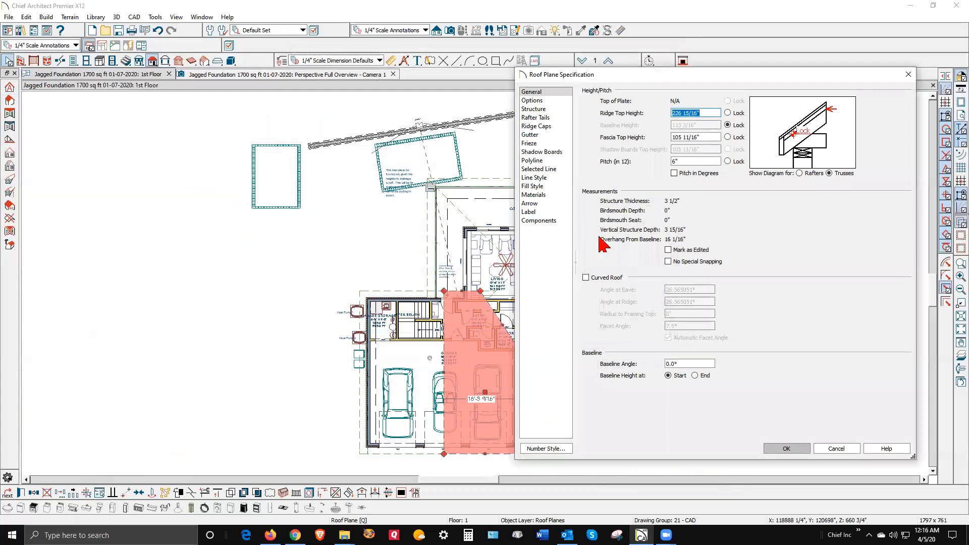
{"action": "left_click", "coordinate": [843, 448]}
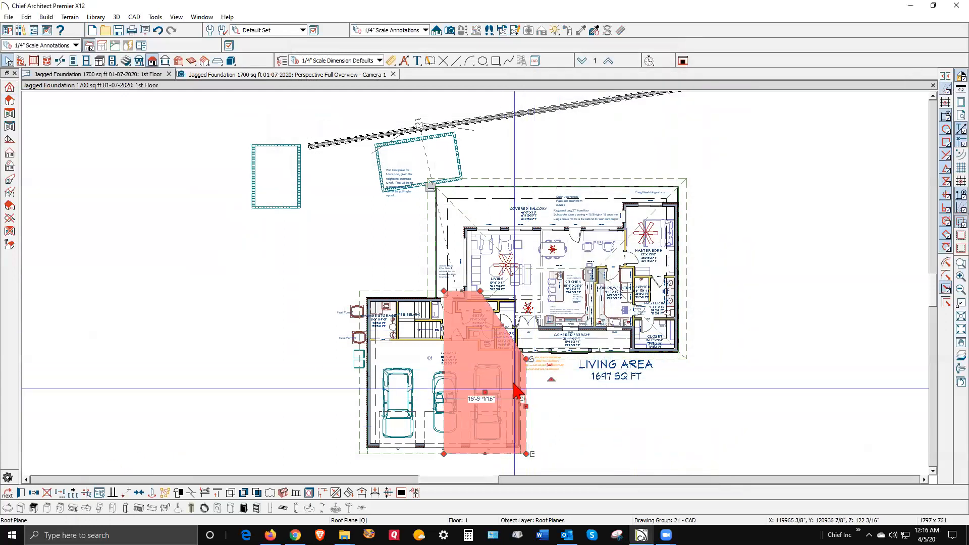
{"action": "key", "text": "Escape"}
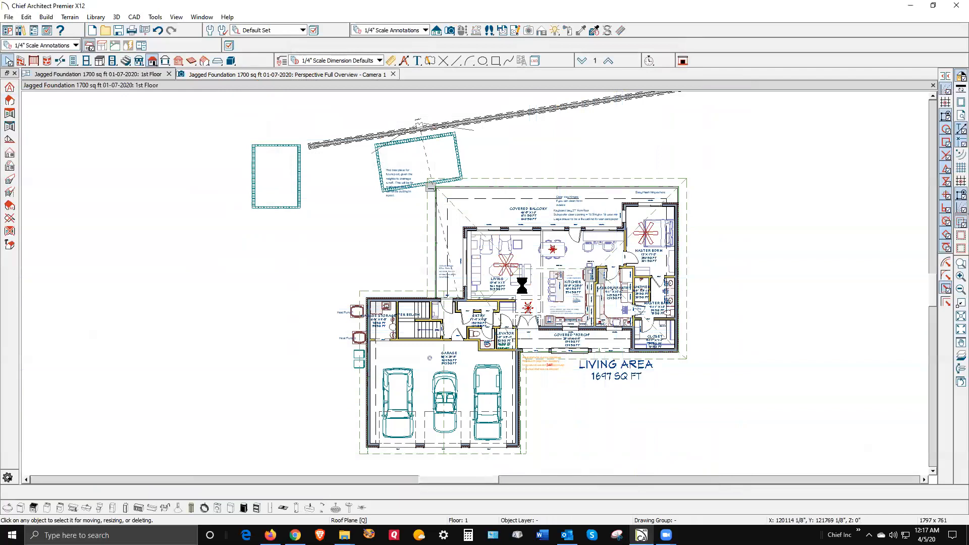
Inspect the rebuilt roof in the perspective overview from the garage and porch side, and return to the first-floor plan.
{"action": "scroll", "coordinate": [474, 263], "scroll_direction": "down", "scroll_amount": 1}
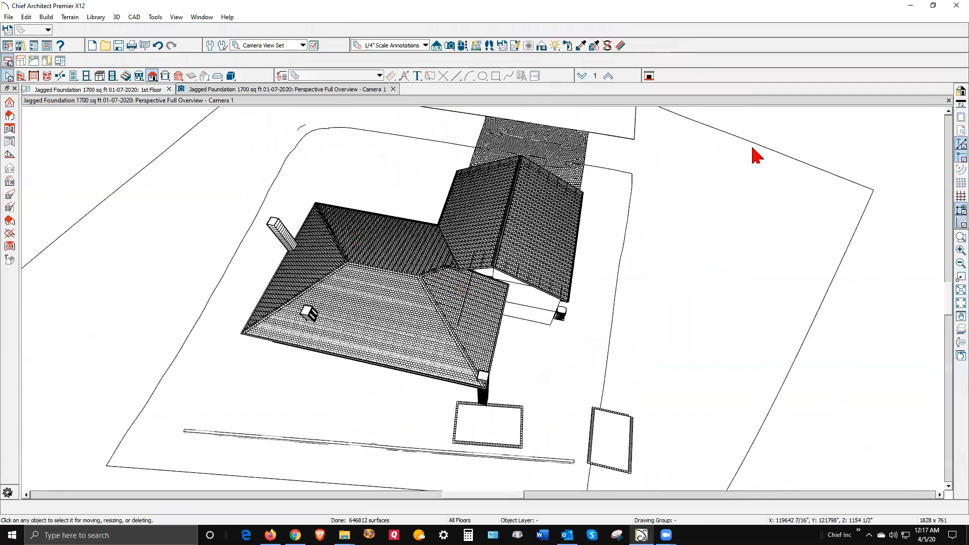
{"action": "left_click", "coordinate": [462, 45]}
{"action": "mouse_move", "coordinate": [489, 206]}
{"action": "left_mouse_down"}
{"action": "mouse_move", "coordinate": [504, 162]}
{"action": "mouse_move", "coordinate": [489, 202]}
{"action": "left_mouse_up"}
{"action": "left_click_drag", "start_coordinate": [359, 271], "coordinate": [611, 210]}
{"action": "key", "text": "space"}
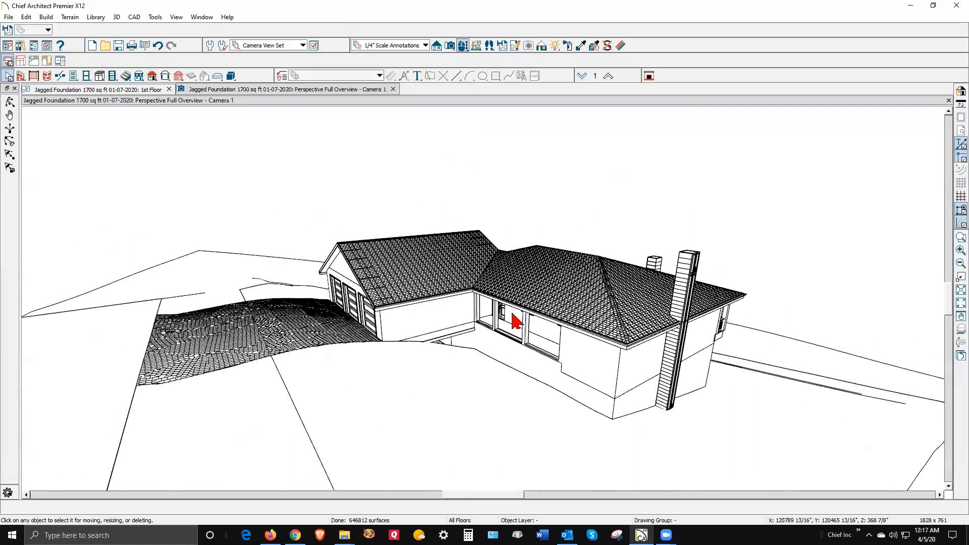
{"action": "key", "text": "ctrl+Tab"}
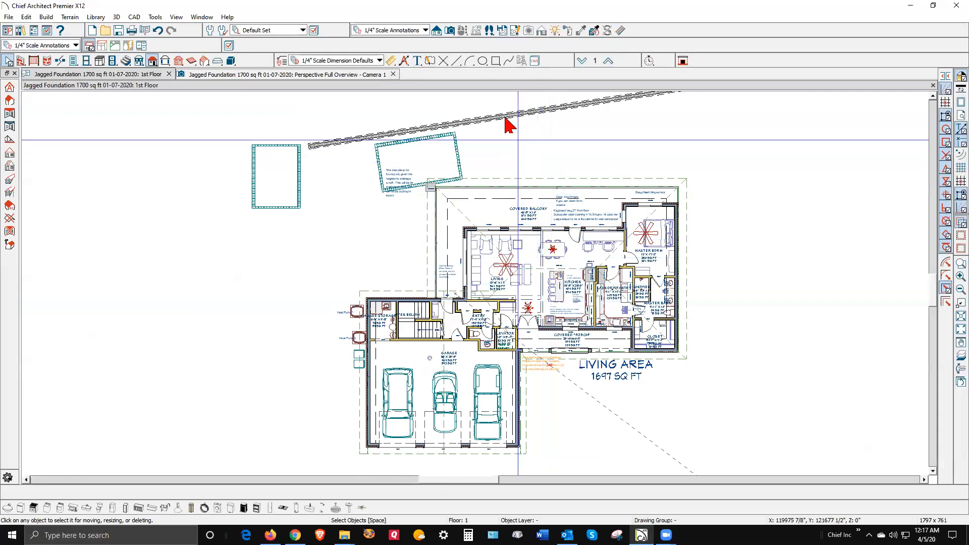
Turn on the display of the "Terrain, Elevation Data" layer in the Default Set.
{"action": "left_click", "coordinate": [314, 31]}
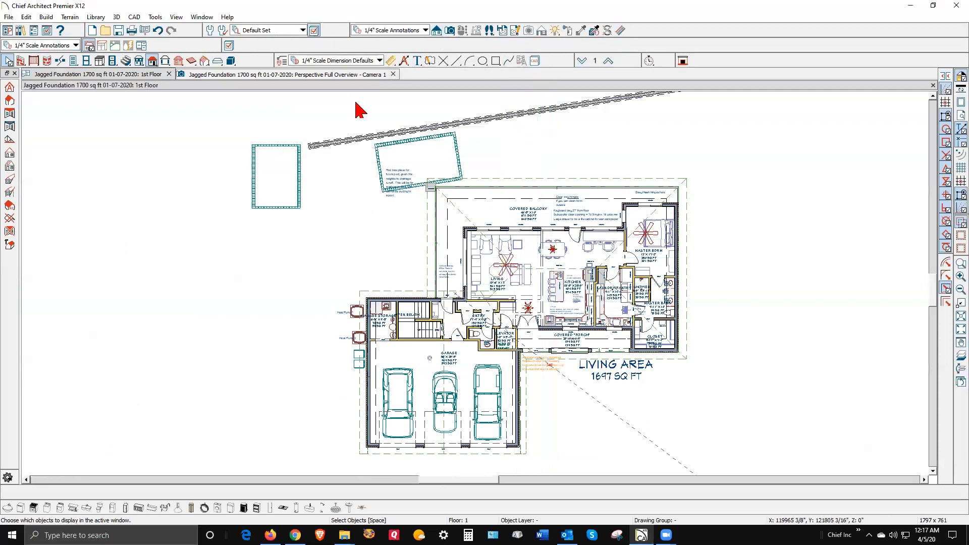
{"action": "left_click", "coordinate": [408, 268]}
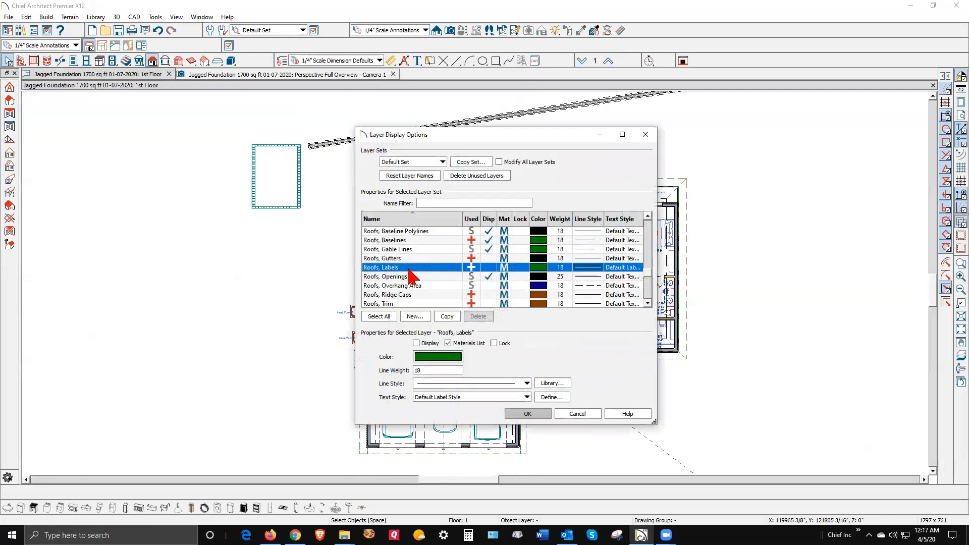
{"action": "key", "text": "t"}
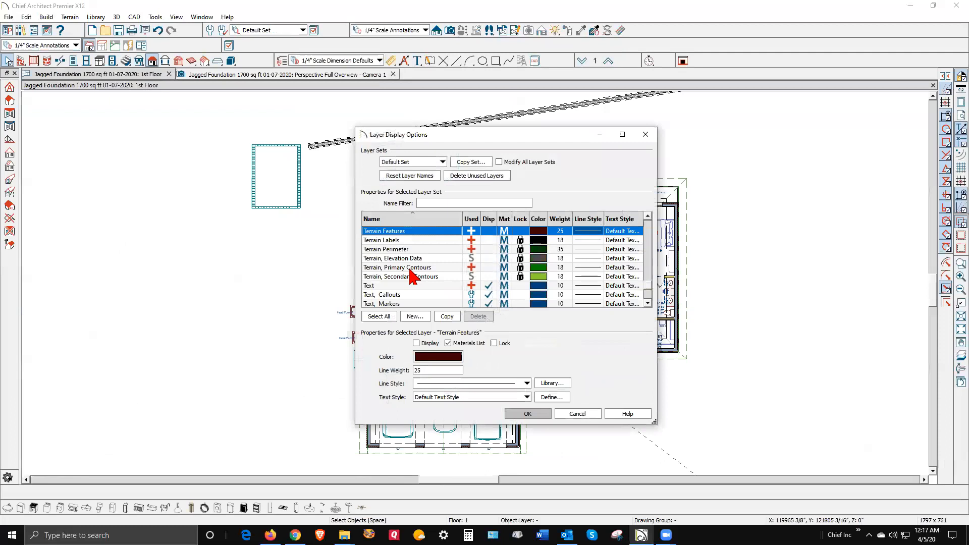
{"action": "left_click", "coordinate": [485, 259]}
{"action": "left_click", "coordinate": [527, 413]}
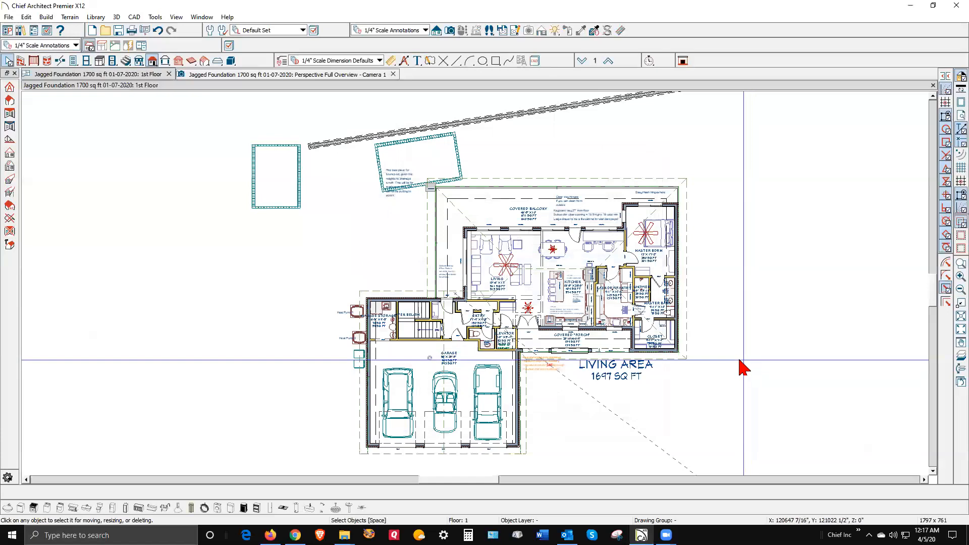
Look for the terrain on the attic level and the floor below, and return to the first floor.
{"action": "scroll", "coordinate": [661, 258], "scroll_direction": "down", "scroll_amount": 1}
{"action": "scroll", "coordinate": [661, 260], "scroll_direction": "down", "scroll_amount": 3}
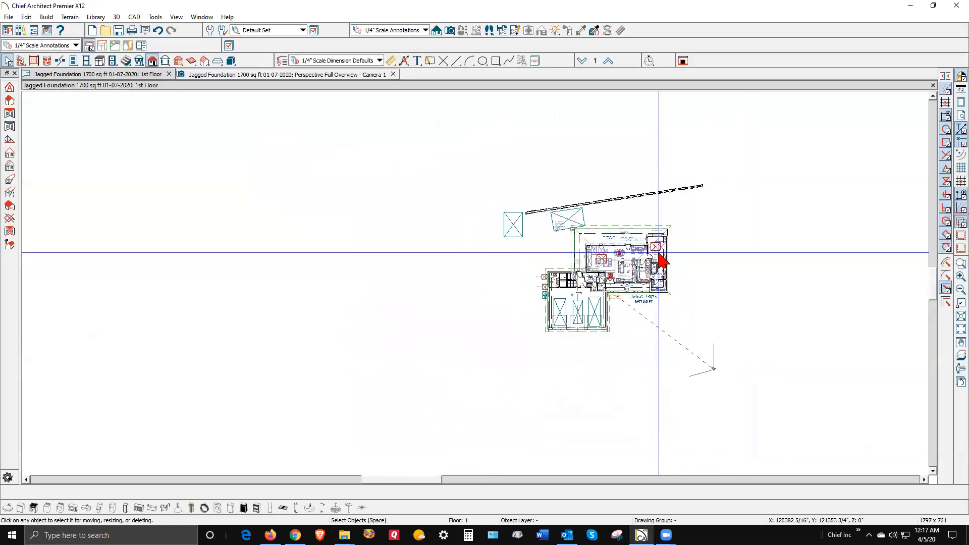
{"action": "left_click", "coordinate": [608, 60]}
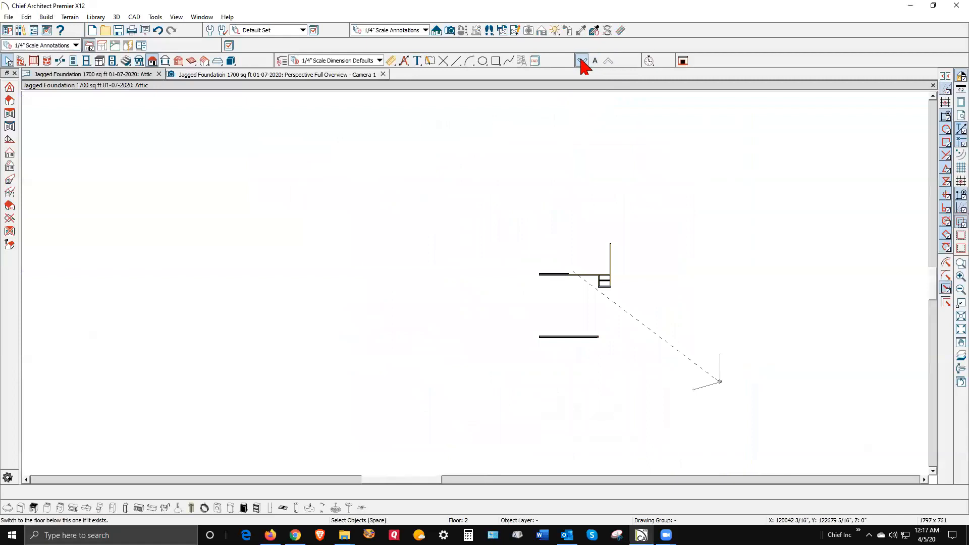
{"action": "left_click", "coordinate": [582, 61]}
{"action": "left_click", "coordinate": [582, 61]}
{"action": "left_click", "coordinate": [607, 61]}
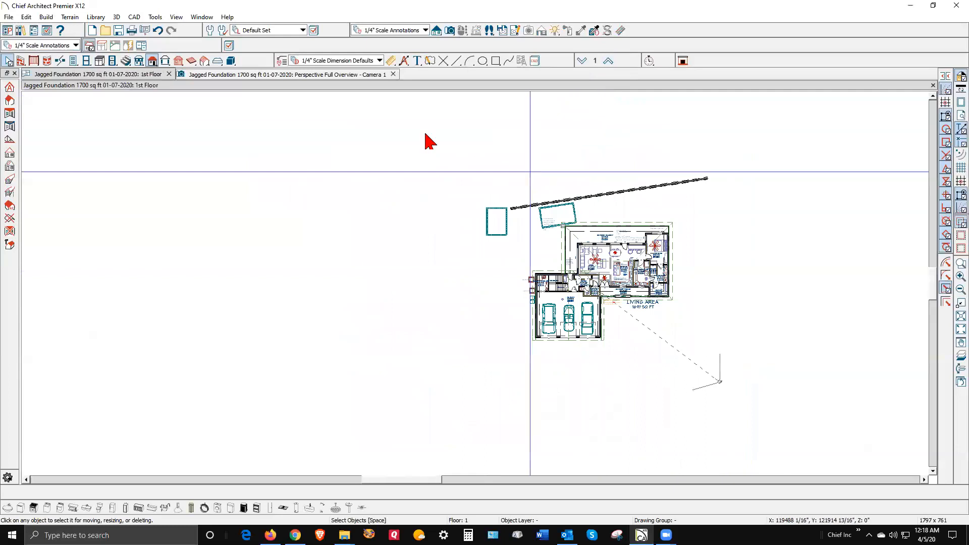
Turn on the display of the Terrain Perimeter layer in the Default Set.
{"action": "left_click", "coordinate": [313, 31]}
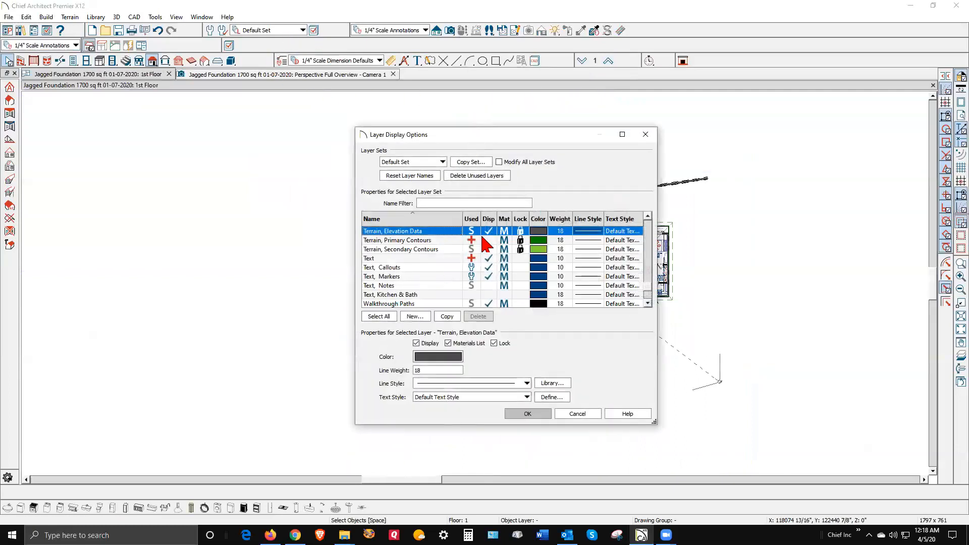
{"action": "scroll", "coordinate": [490, 250], "scroll_direction": "up", "scroll_amount": 3}
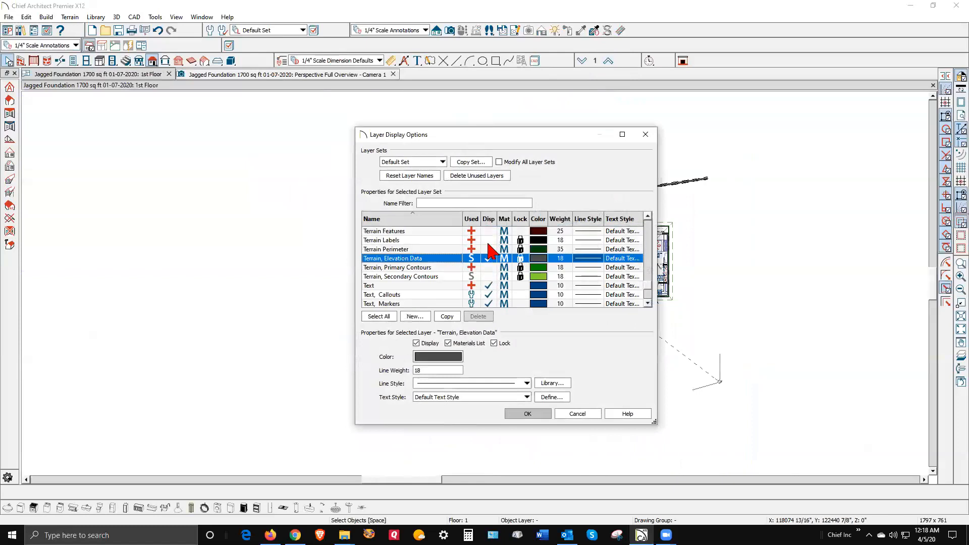
{"action": "scroll", "coordinate": [489, 250], "scroll_direction": "up", "scroll_amount": 1}
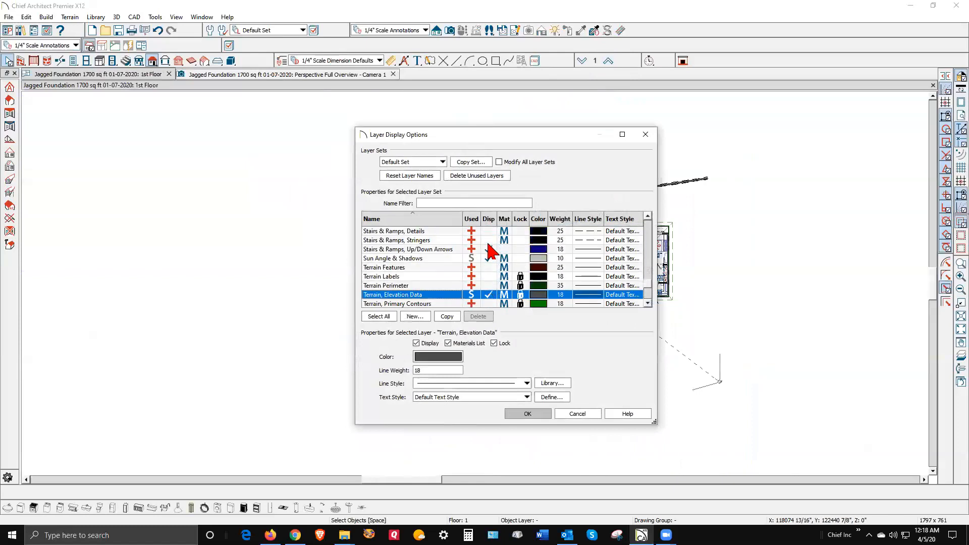
{"action": "left_click", "coordinate": [489, 249]}
{"action": "left_click", "coordinate": [486, 286]}
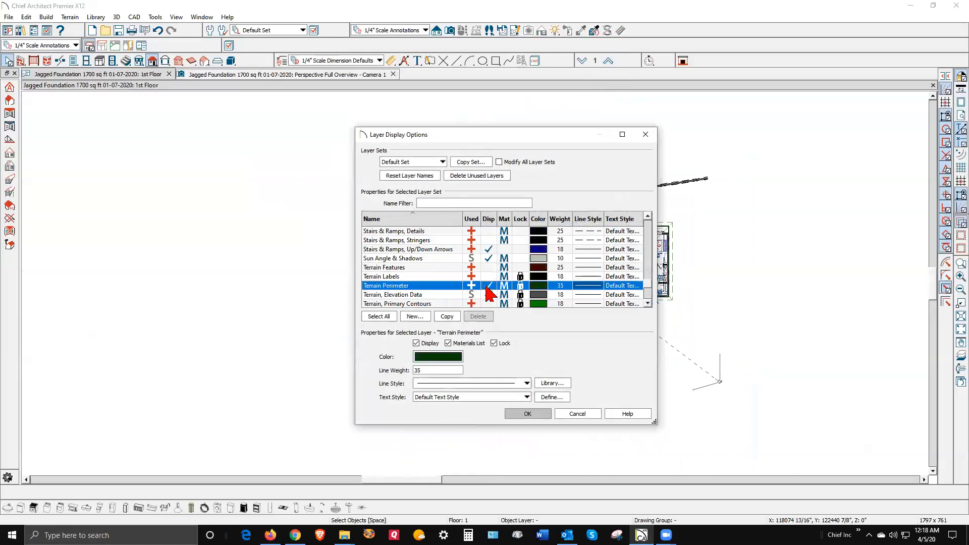
{"action": "left_click", "coordinate": [528, 414]}
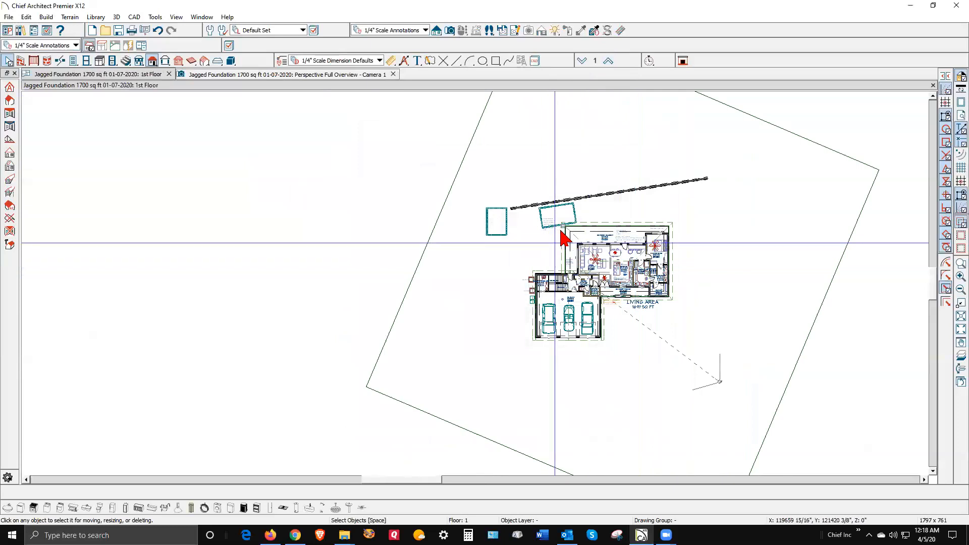
Examine the house's position within the terrain perimeter and the orange elevator note beside the garage.
{"action": "scroll", "coordinate": [569, 242], "scroll_direction": "down", "scroll_amount": 1}
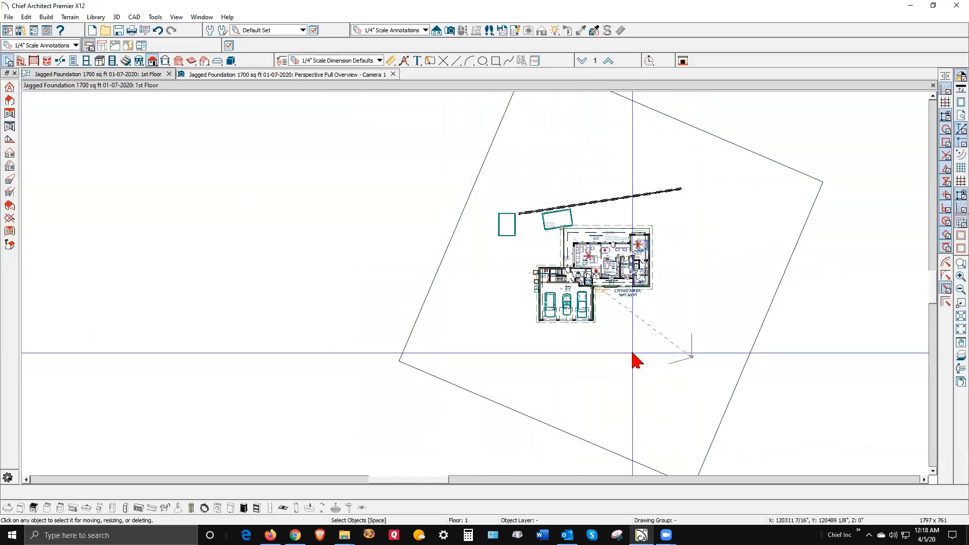
{"action": "scroll", "coordinate": [623, 335], "scroll_direction": "up", "scroll_amount": 1}
{"action": "scroll", "coordinate": [623, 330], "scroll_direction": "up", "scroll_amount": 2}
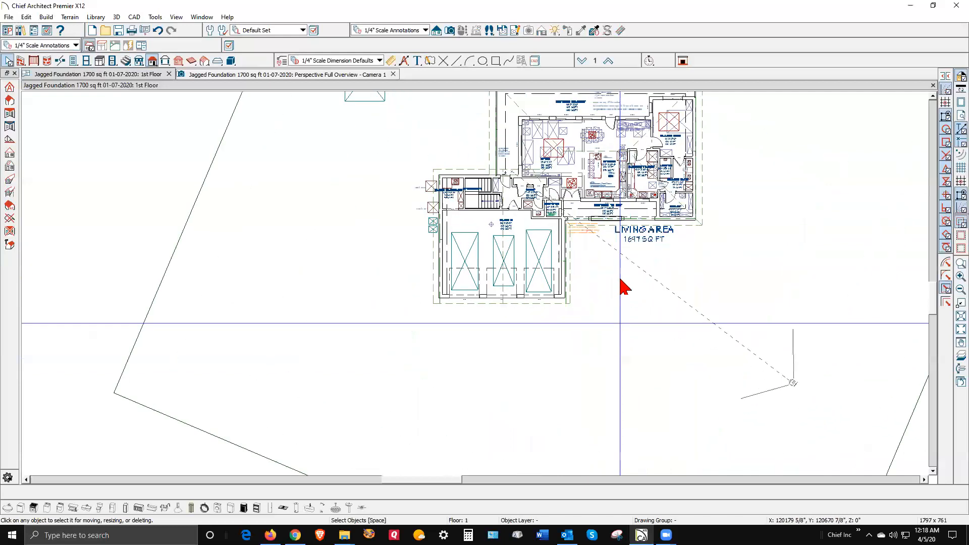
{"action": "scroll", "coordinate": [590, 235], "scroll_direction": "up", "scroll_amount": 1}
{"action": "scroll", "coordinate": [590, 235], "scroll_direction": "up", "scroll_amount": 4}
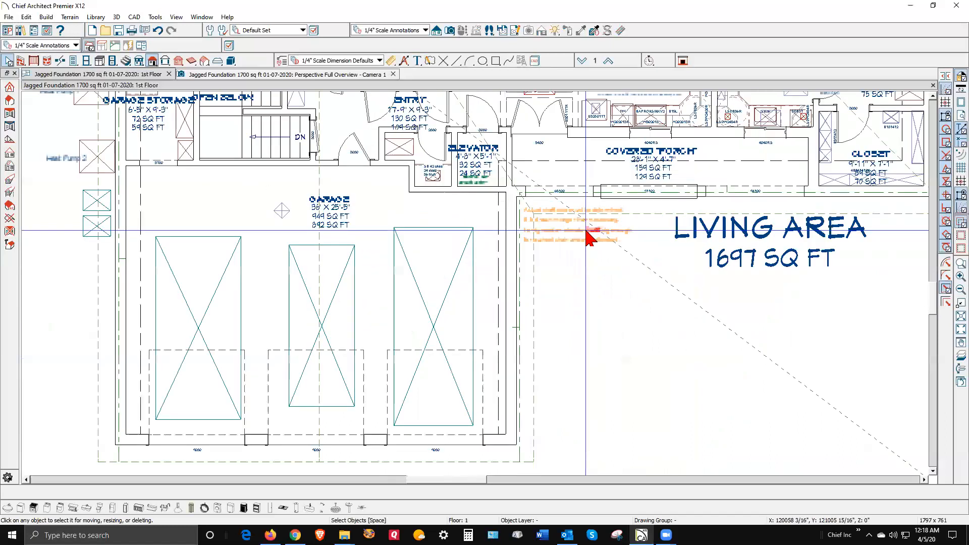
{"action": "scroll", "coordinate": [590, 234], "scroll_direction": "up", "scroll_amount": 1}
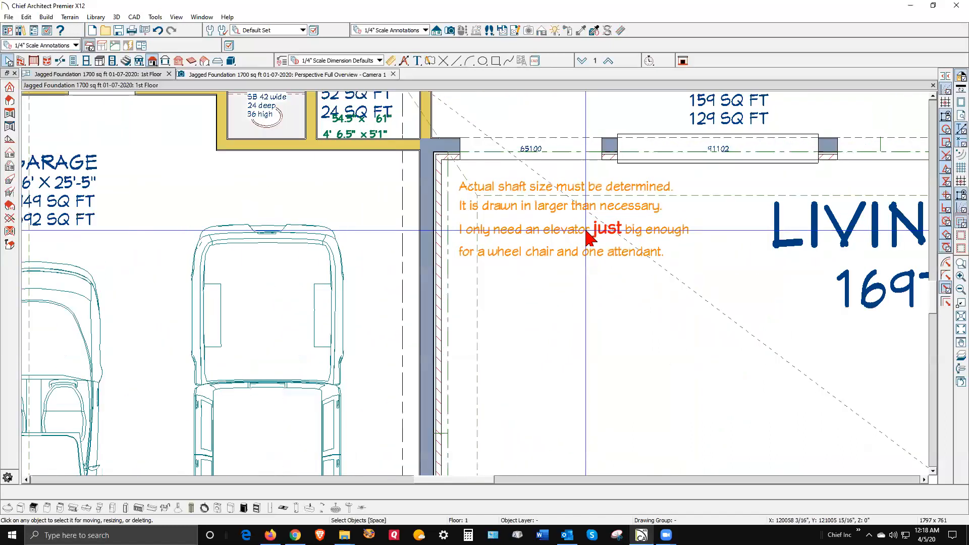
{"action": "scroll", "coordinate": [550, 233], "scroll_direction": "down", "scroll_amount": 4}
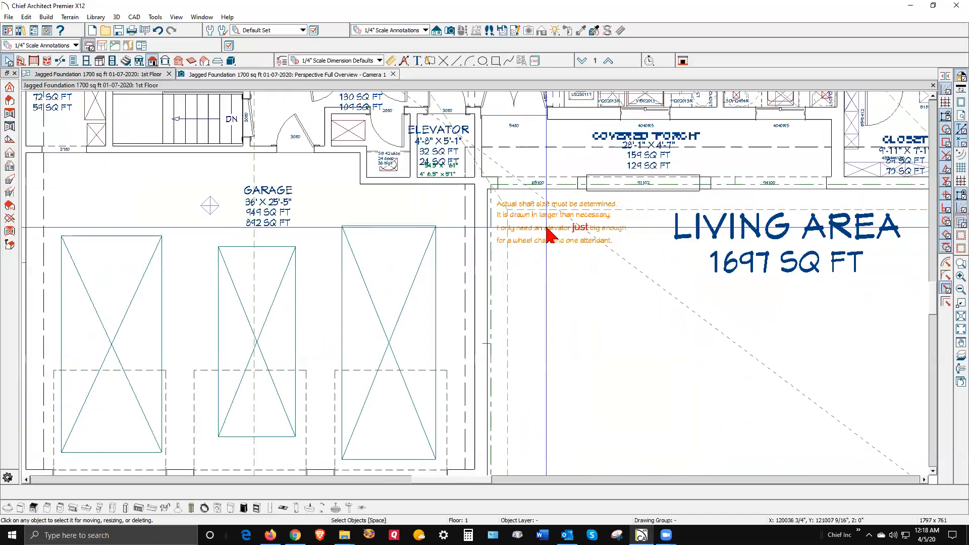
{"action": "scroll", "coordinate": [549, 233], "scroll_direction": "down", "scroll_amount": 1}
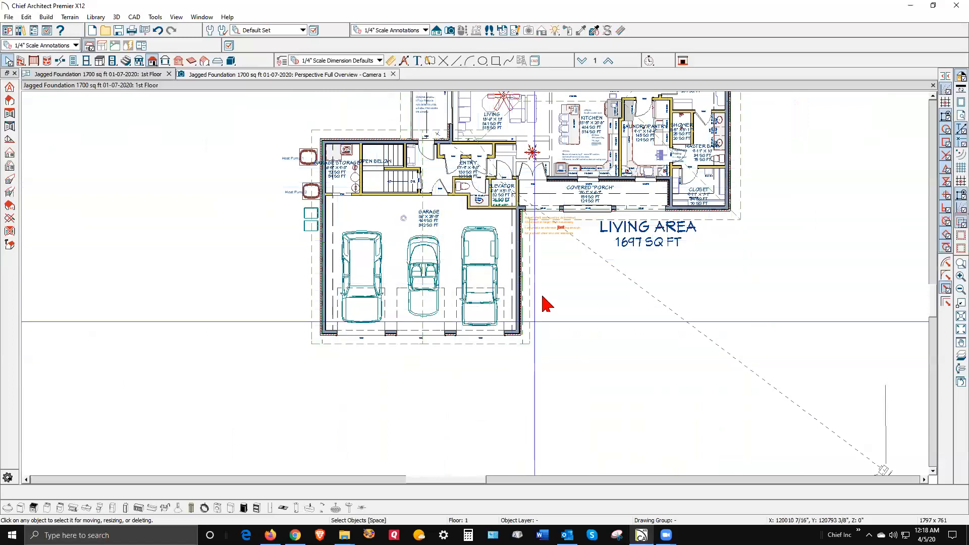
{"action": "scroll", "coordinate": [590, 255], "scroll_direction": "down", "scroll_amount": 3}
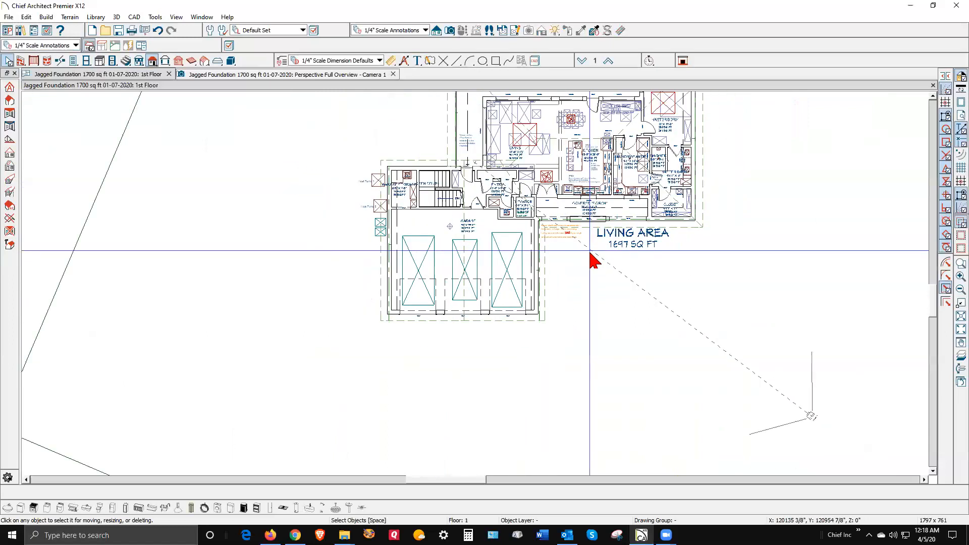
Switch the floor plan's active layer set to All Off Set.
{"action": "scroll", "coordinate": [595, 291], "scroll_direction": "down", "scroll_amount": 2}
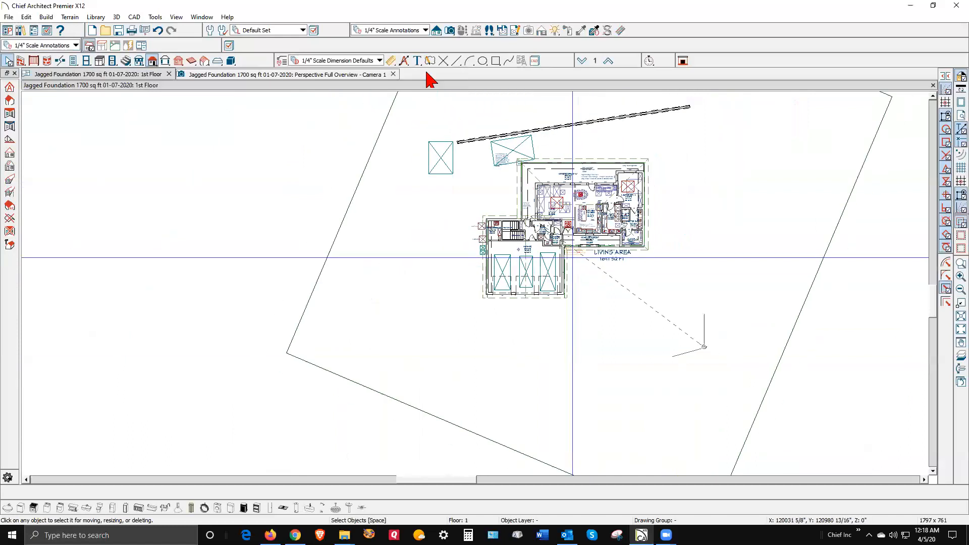
{"action": "left_click", "coordinate": [303, 30]}
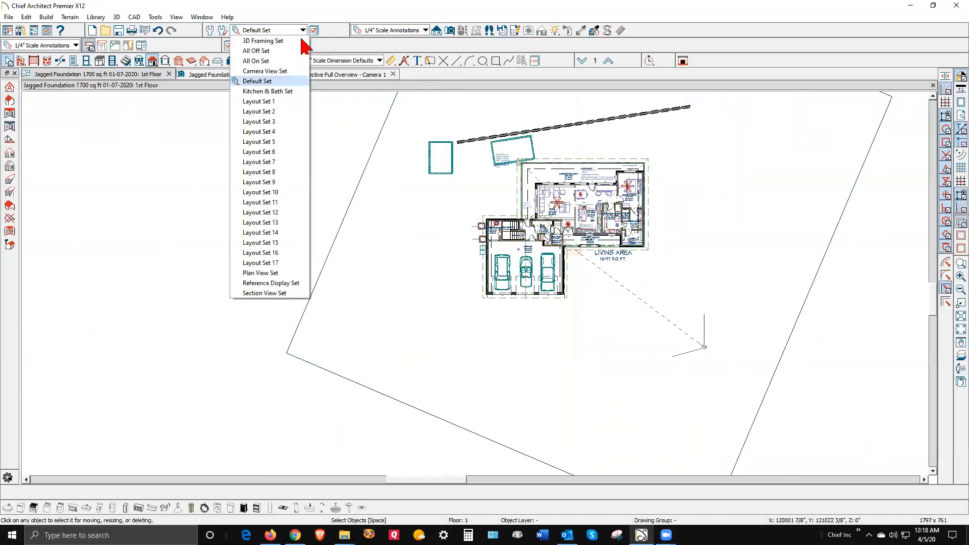
{"action": "left_click", "coordinate": [287, 61]}
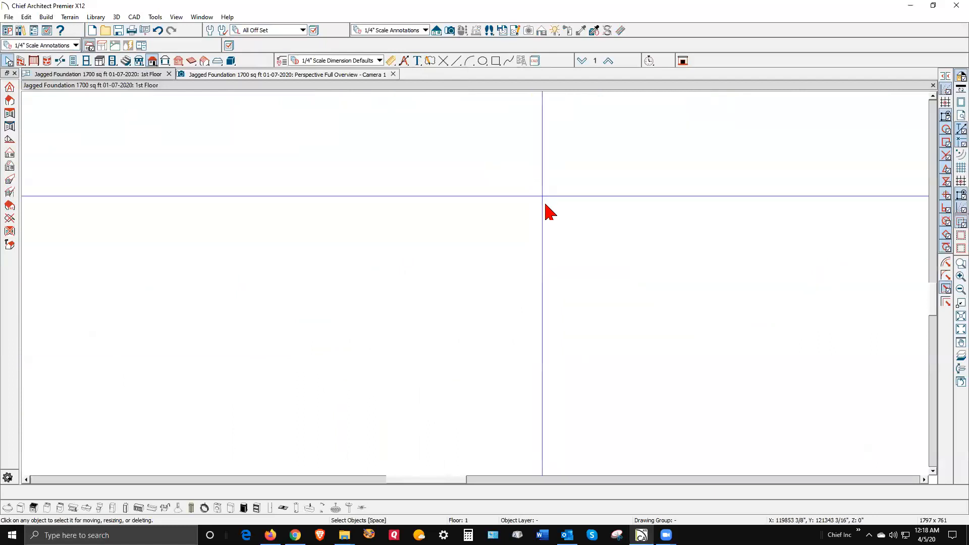
Turn on the display of the "Terrain, Elevation Data" and Terrain Perimeter layers in the All Off Set.
{"action": "left_click", "coordinate": [315, 31]}
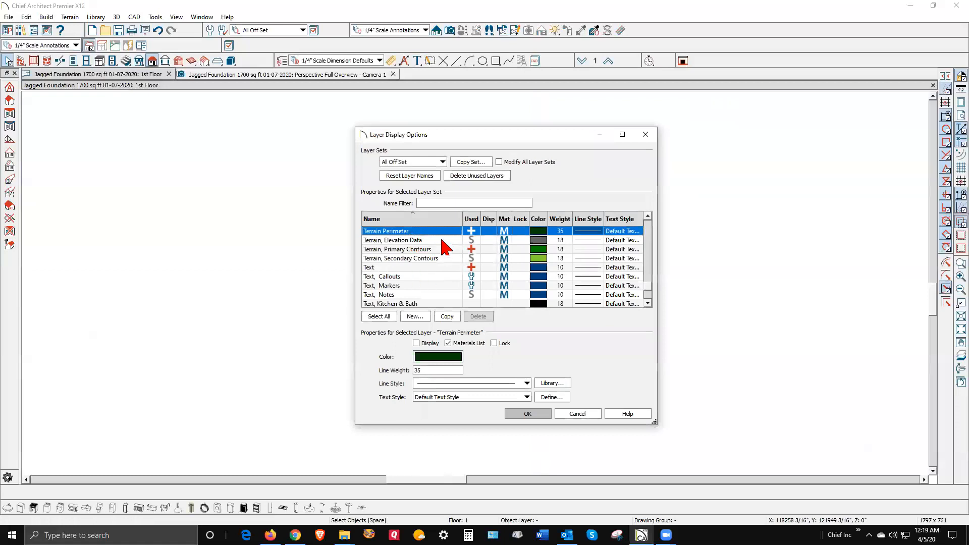
{"action": "left_click", "coordinate": [491, 241]}
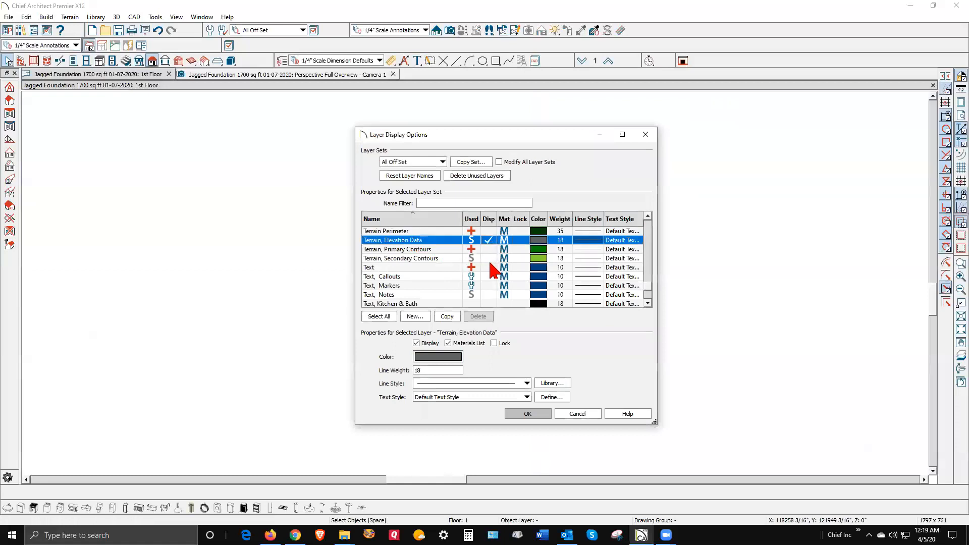
{"action": "left_click", "coordinate": [488, 231]}
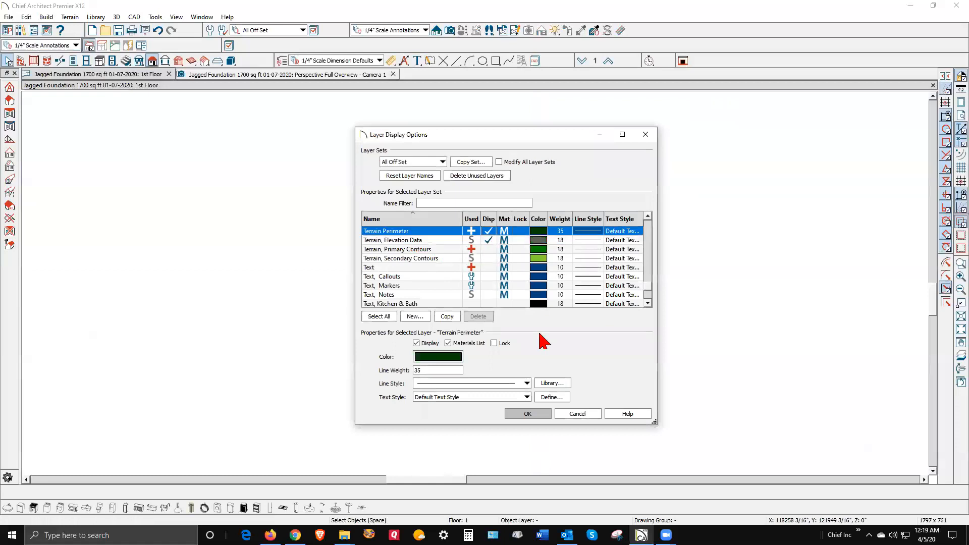
{"action": "left_click", "coordinate": [540, 411]}
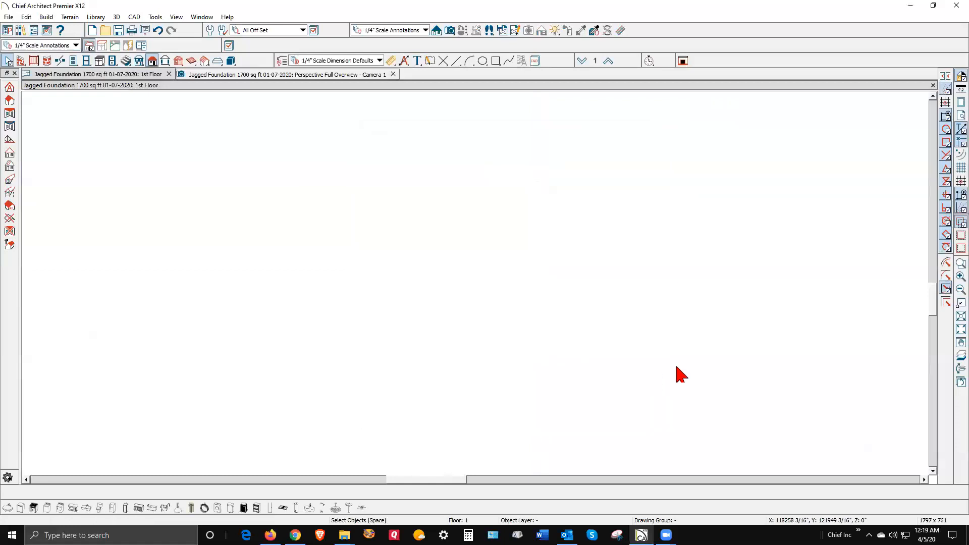
{"action": "scroll", "coordinate": [669, 366], "scroll_direction": "down", "scroll_amount": 2}
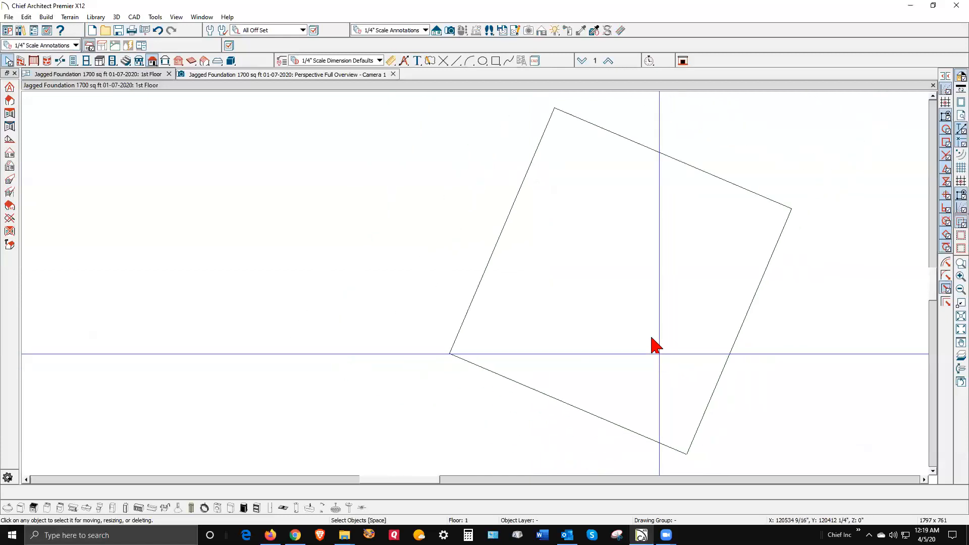
Turn on the reference display to show the house outline inside the terrain perimeter.
{"action": "left_click_drag", "start_coordinate": [557, 169], "coordinate": [683, 351]}
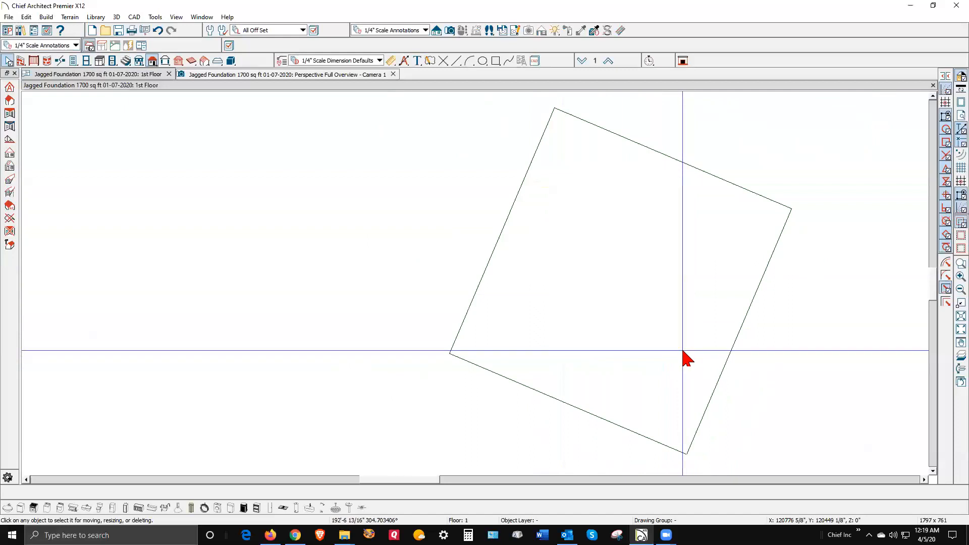
{"action": "left_click_drag", "start_coordinate": [704, 220], "coordinate": [754, 259]}
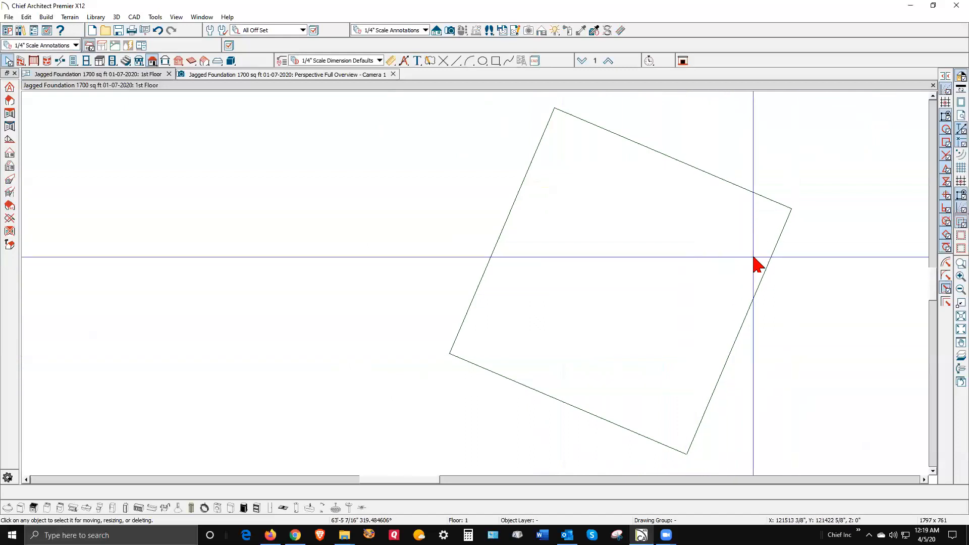
{"action": "left_click", "coordinate": [955, 355]}
{"action": "scroll", "coordinate": [612, 303], "scroll_direction": "up", "scroll_amount": 2}
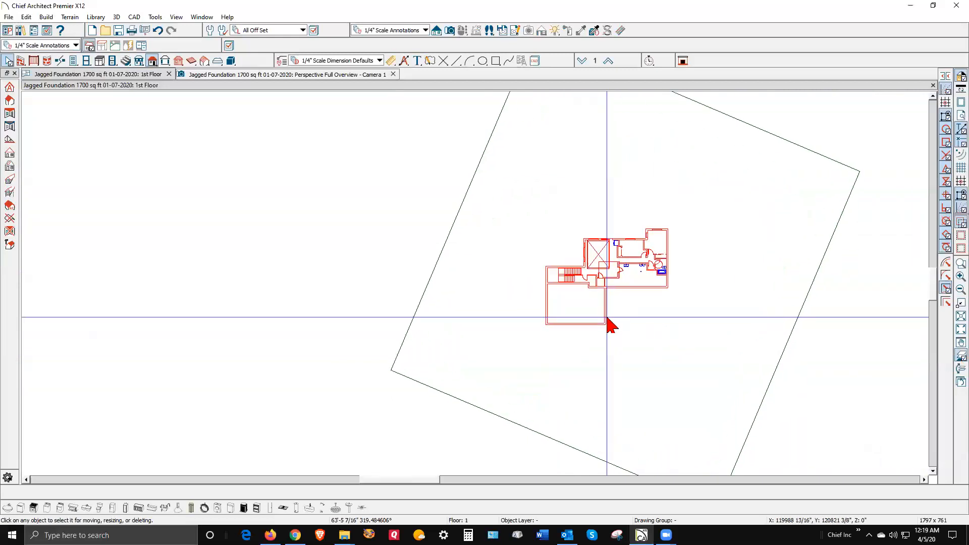
{"action": "scroll", "coordinate": [559, 343], "scroll_direction": "up", "scroll_amount": 2}
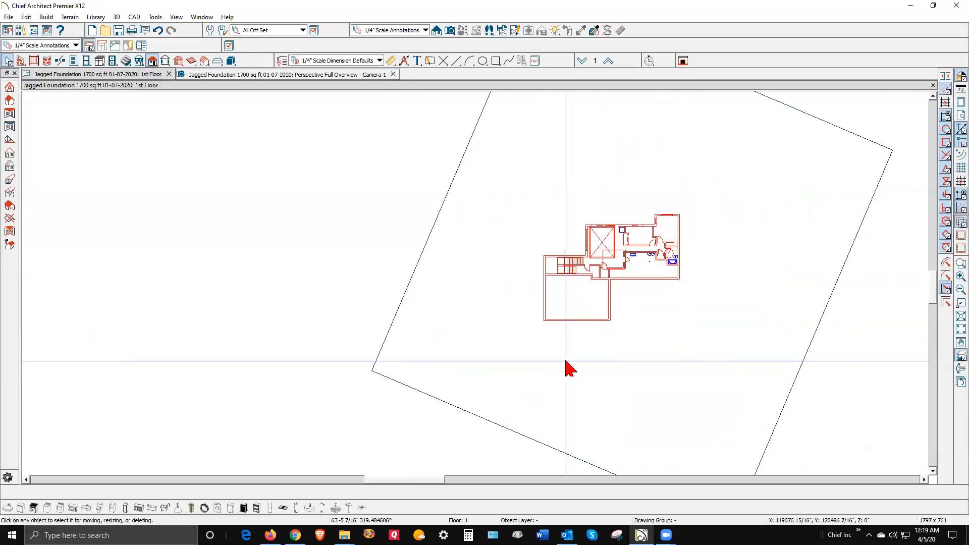
{"action": "scroll", "coordinate": [552, 270], "scroll_direction": "down", "scroll_amount": 1}
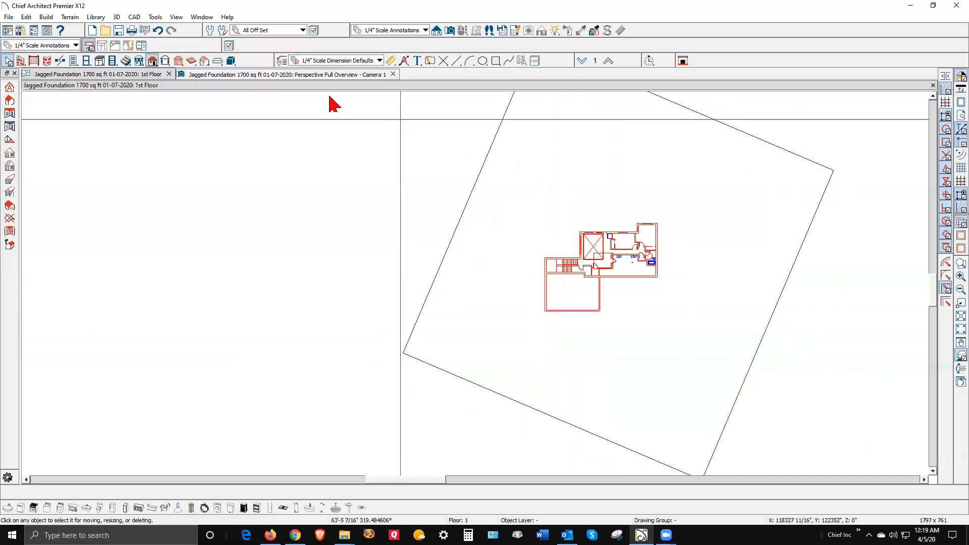
Draw a rectangular elevation region, about 366 ft diagonally, over the garage and the front half of the terrain, extending past its perimeter.
{"action": "left_click", "coordinate": [69, 17]}
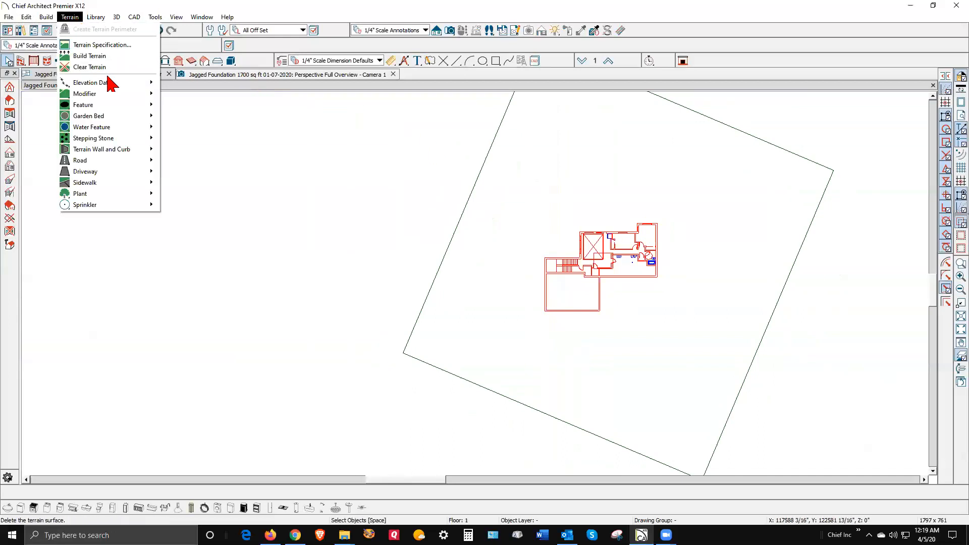
{"action": "mouse_move", "coordinate": [114, 85]}
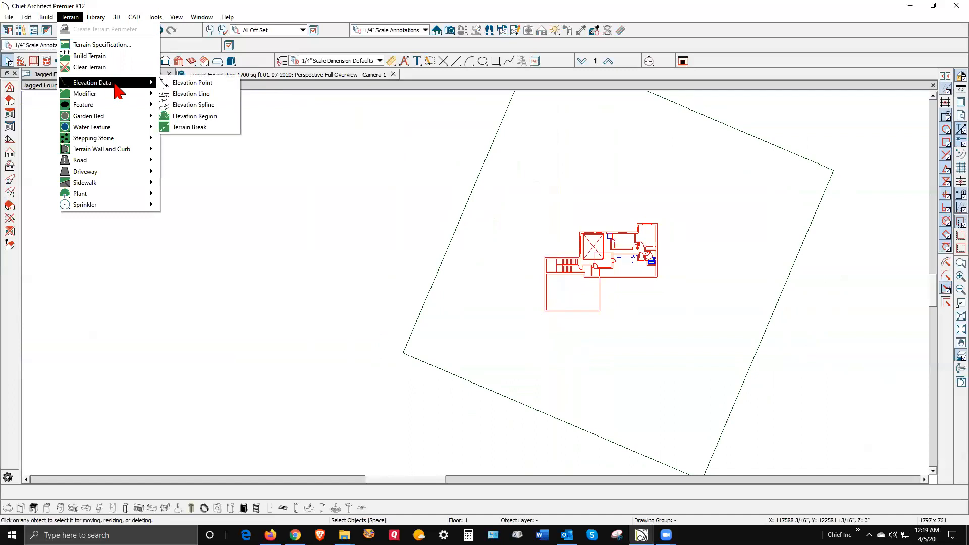
{"action": "left_click", "coordinate": [189, 120]}
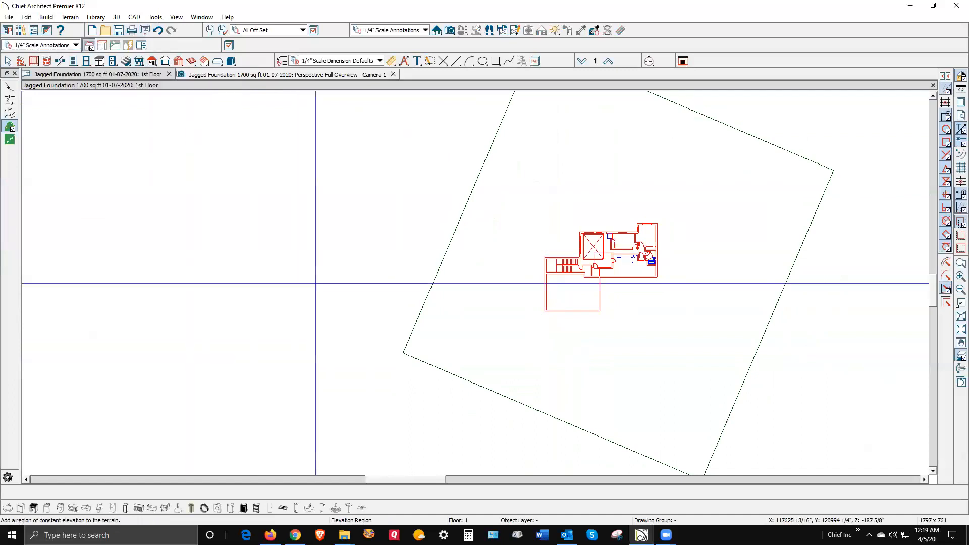
{"action": "left_click_drag", "start_coordinate": [333, 274], "coordinate": [809, 475]}
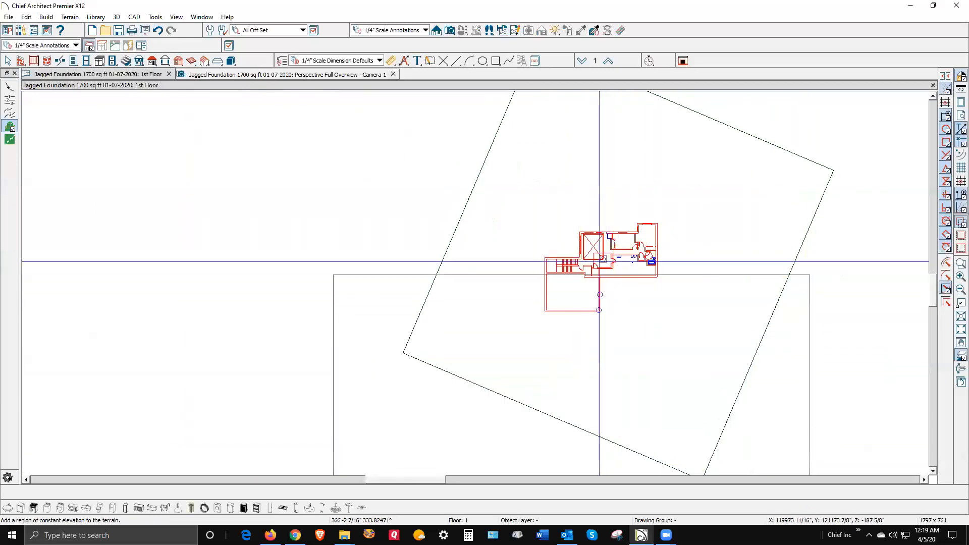
{"action": "key", "text": "space"}
{"action": "scroll", "coordinate": [500, 252], "scroll_direction": "down", "scroll_amount": 2}
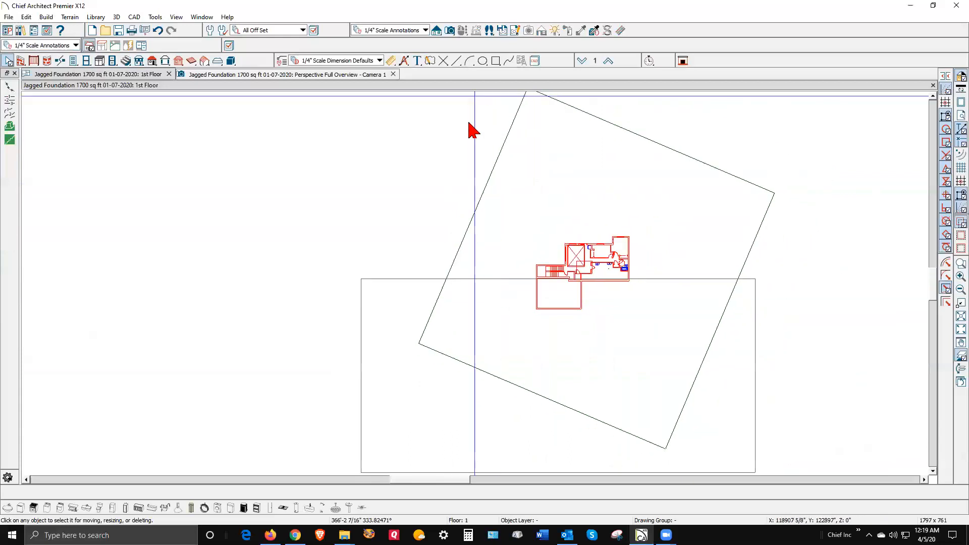
{"action": "scroll", "coordinate": [439, 252], "scroll_direction": "down", "scroll_amount": 2}
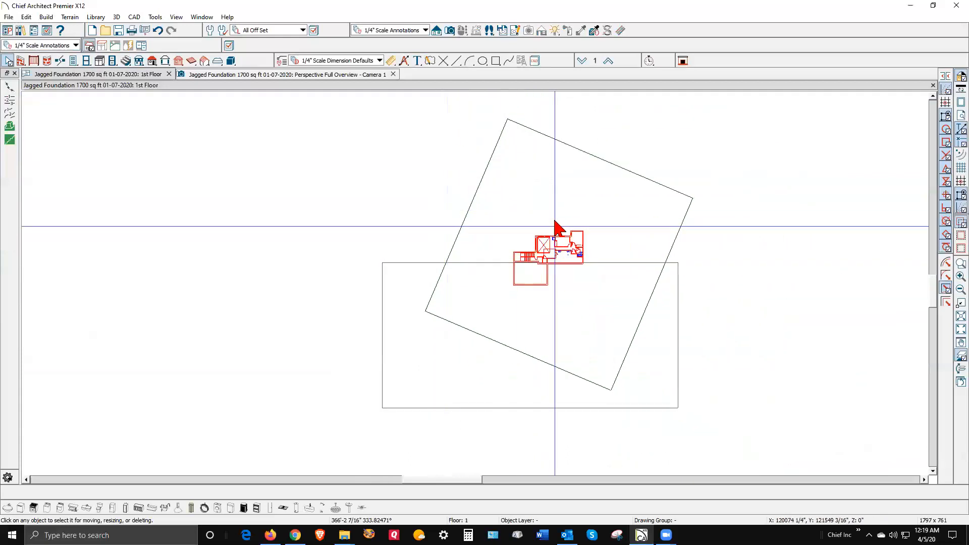
{"action": "scroll", "coordinate": [565, 224], "scroll_direction": "up", "scroll_amount": 1}
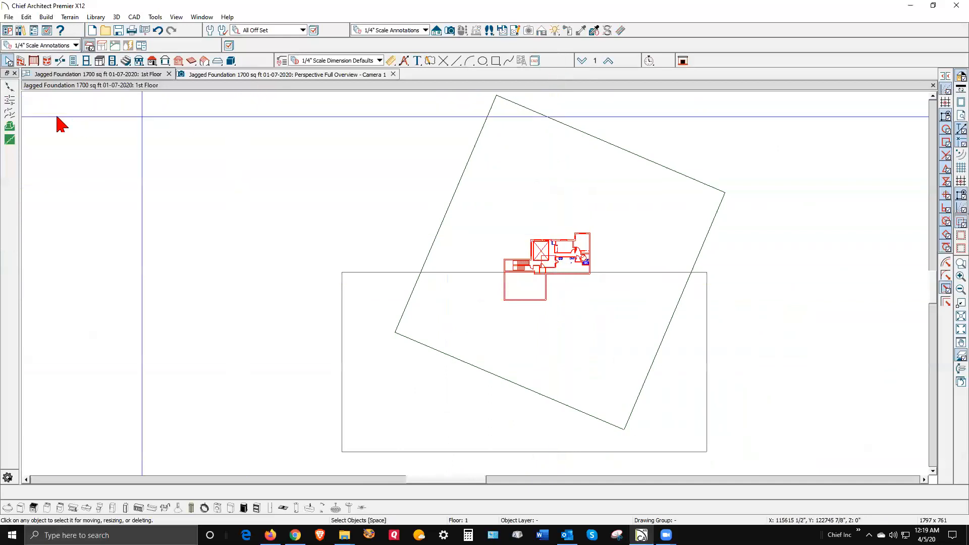
Draw a horizontal elevation line about 224 ft long across the rear corner of the terrain perimeter, behind the house.
{"action": "left_click", "coordinate": [69, 17]}
{"action": "mouse_move", "coordinate": [110, 95]}
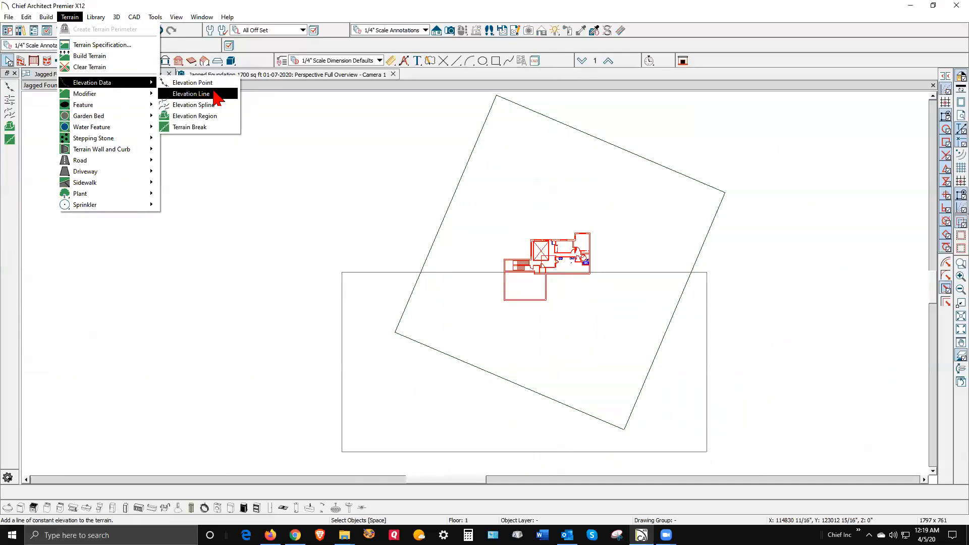
{"action": "left_click", "coordinate": [216, 95]}
{"action": "left_click", "coordinate": [398, 119]}
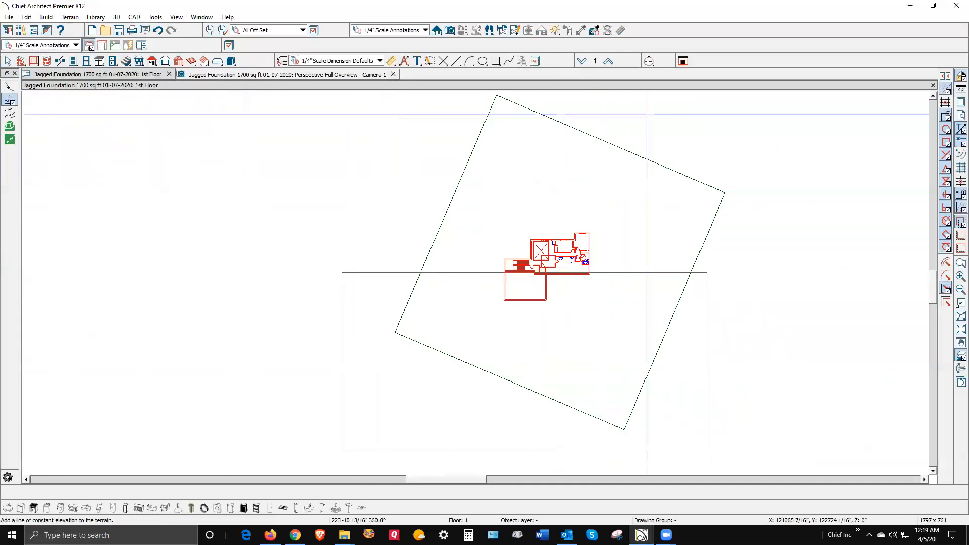
Set the elevation of the line behind the house to -72".
{"action": "right_click", "coordinate": [614, 109]}
{"action": "left_click", "coordinate": [604, 119]}
{"action": "right_click", "coordinate": [604, 119]}
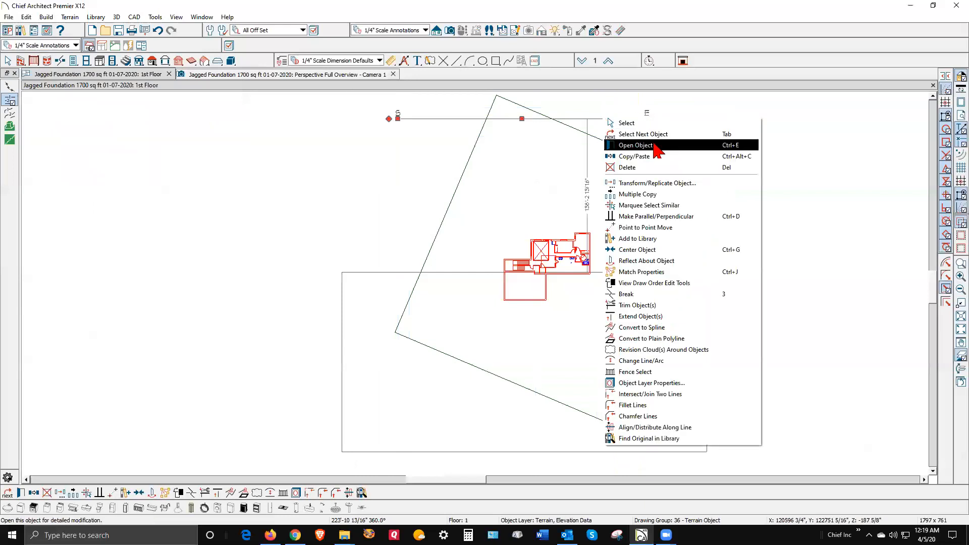
{"action": "left_click", "coordinate": [654, 145]}
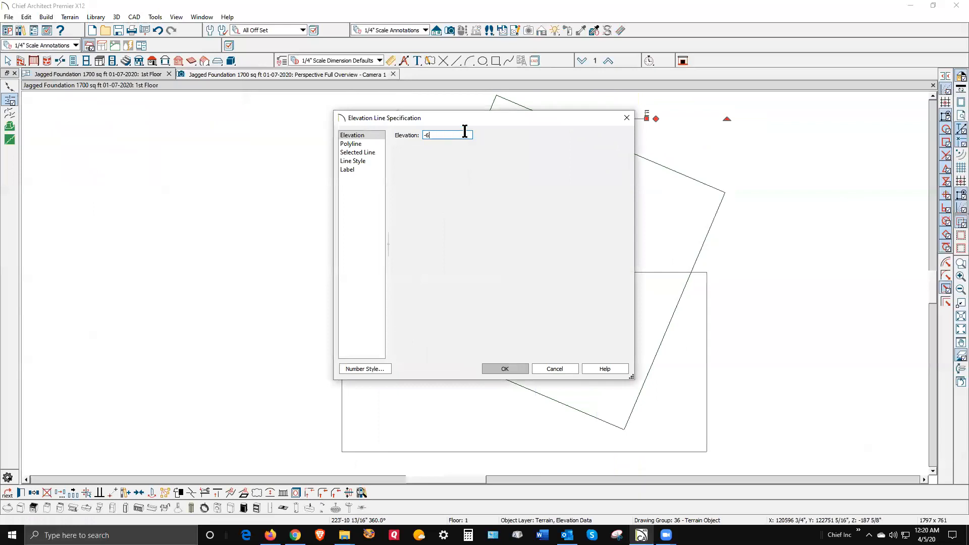
{"action": "left_click", "coordinate": [504, 368]}
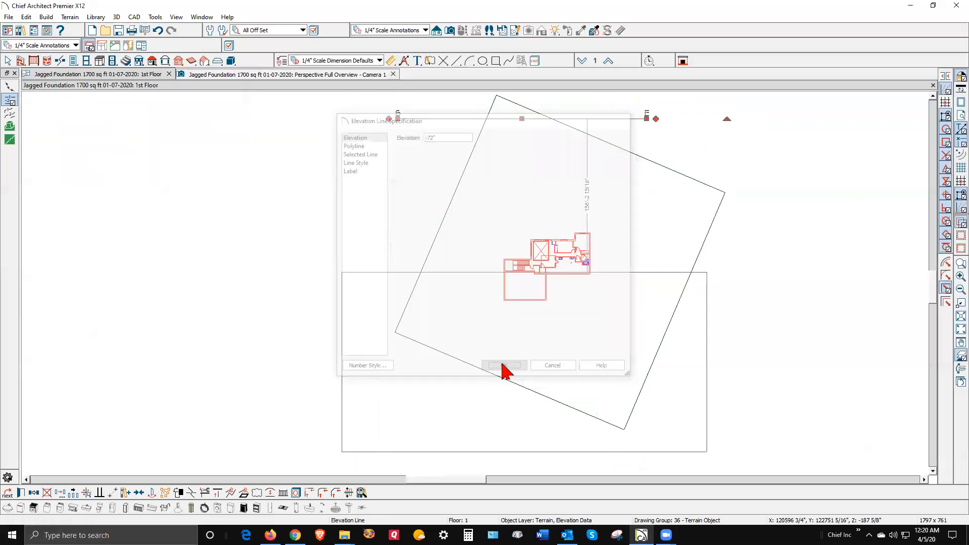
{"action": "key", "text": "space"}
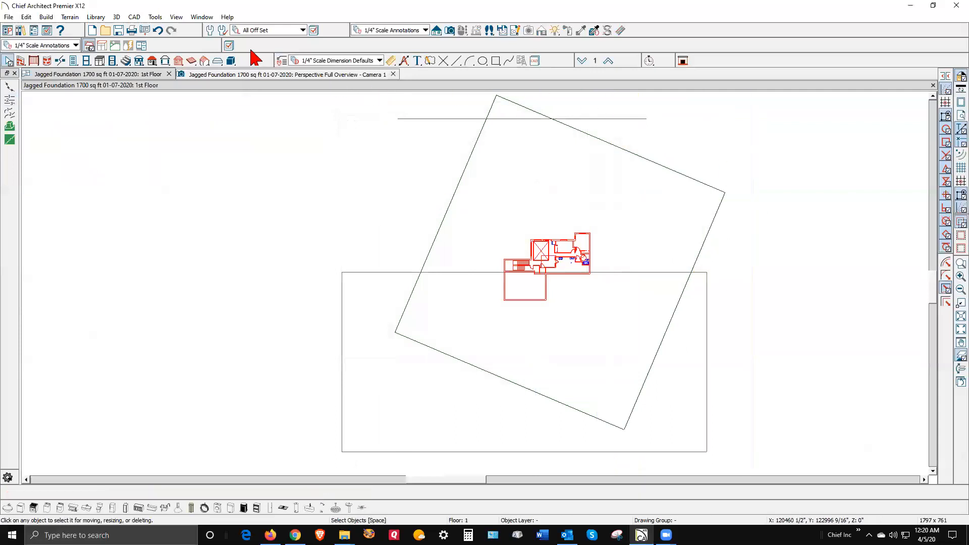
Enable Auto Rebuild Terrain in the terrain specification and decline increasing the contour interval to 120.
{"action": "left_click", "coordinate": [70, 17]}
{"action": "left_click", "coordinate": [104, 45]}
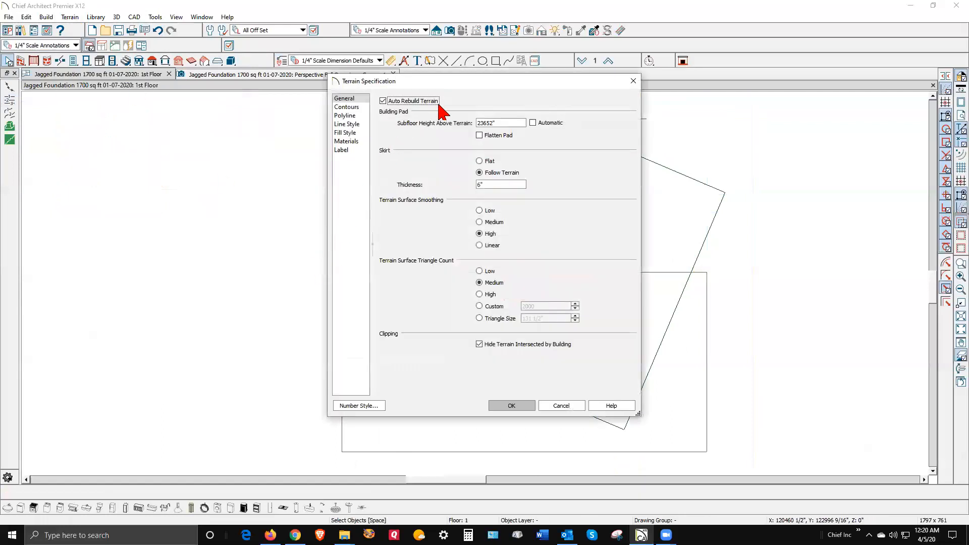
{"action": "left_click", "coordinate": [519, 402]}
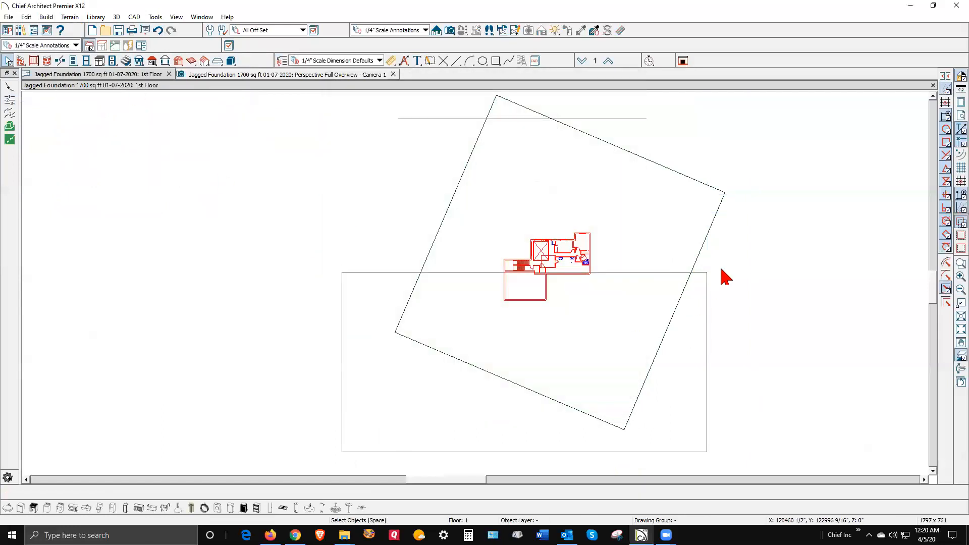
{"action": "left_click", "coordinate": [529, 284]}
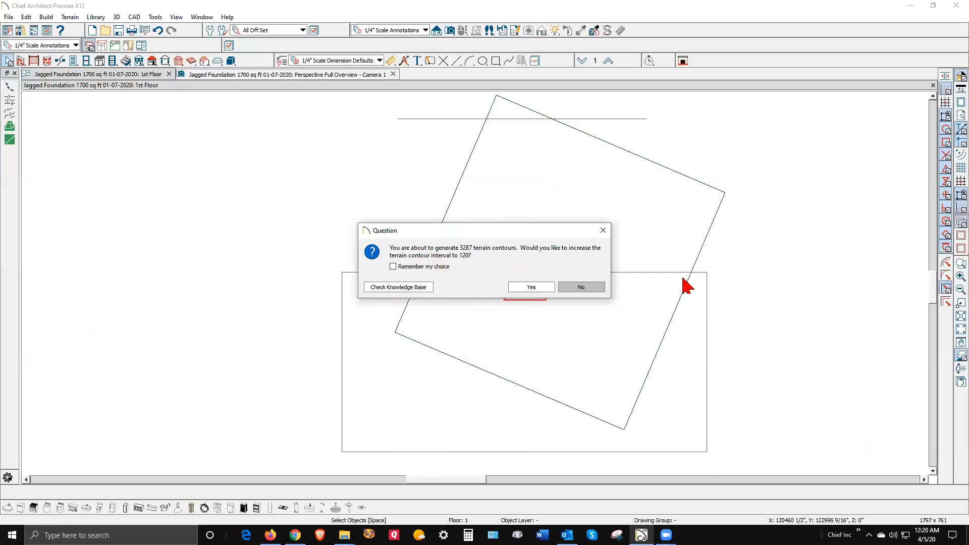
{"action": "left_click", "coordinate": [579, 289]}
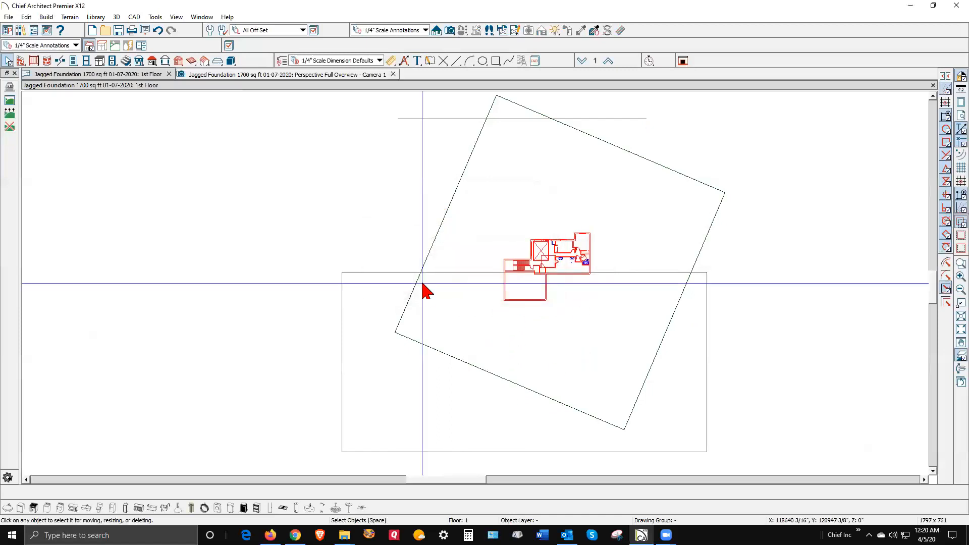
Set the rectangular elevation region's elevation to 0" and check the elevation entered for the line behind the house.
{"action": "left_click", "coordinate": [402, 275]}
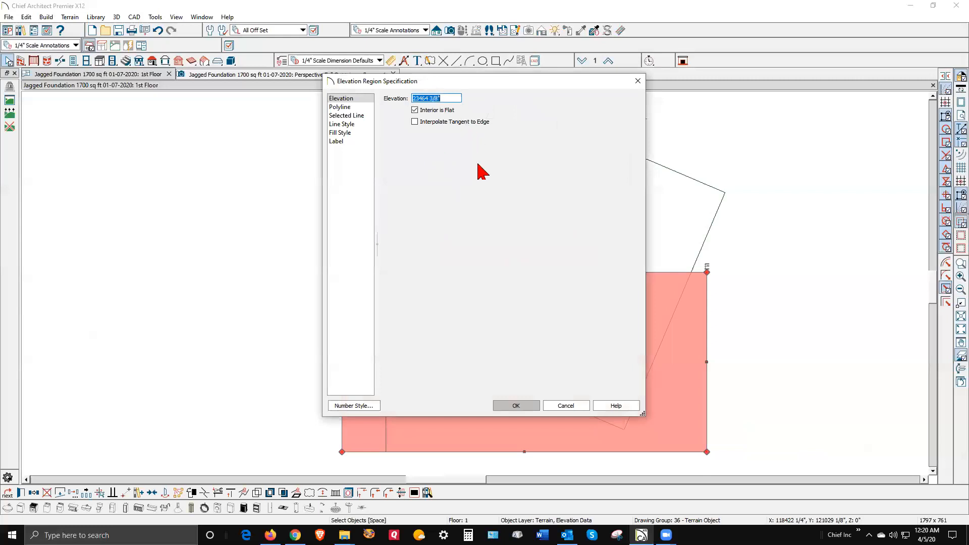
{"action": "left_click", "coordinate": [526, 409]}
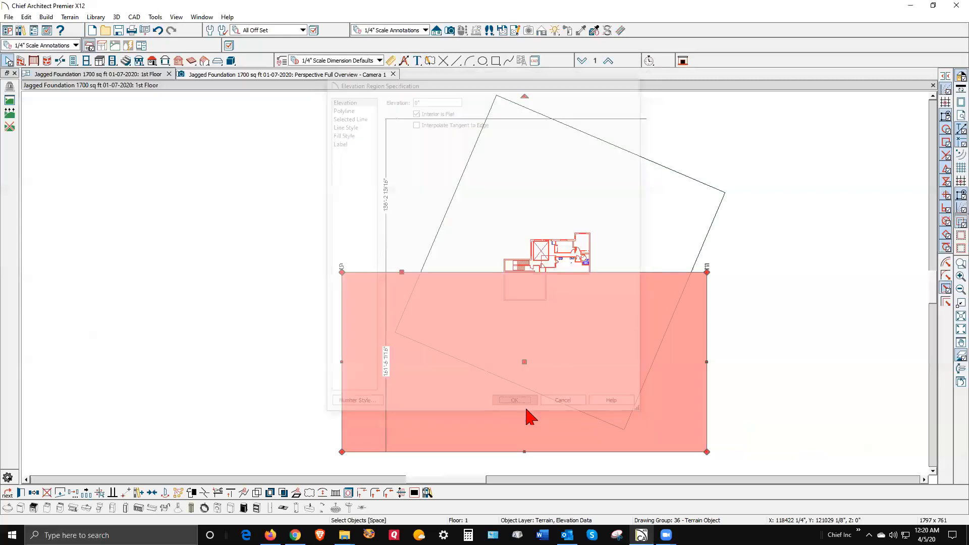
{"action": "left_click", "coordinate": [629, 120]}
{"action": "double_click", "coordinate": [631, 121]}
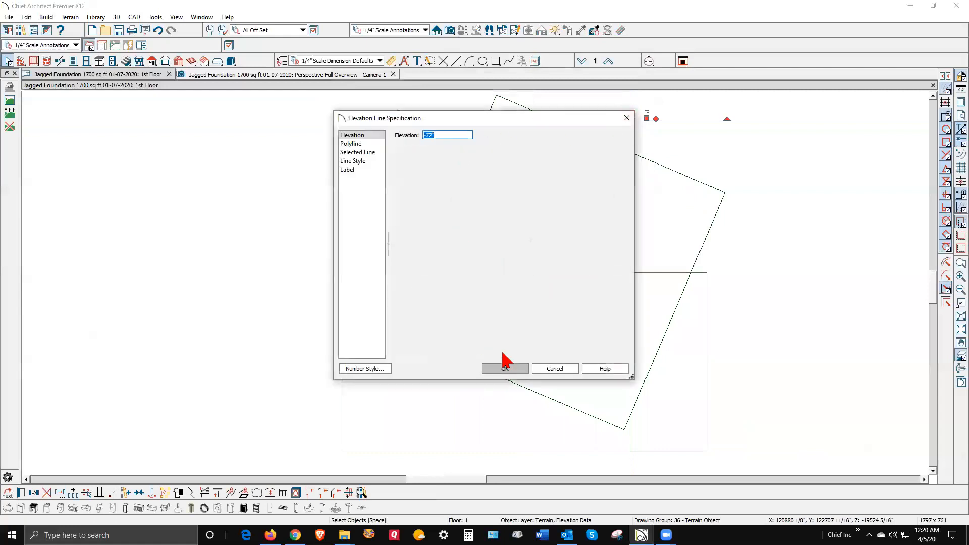
{"action": "left_click", "coordinate": [505, 369]}
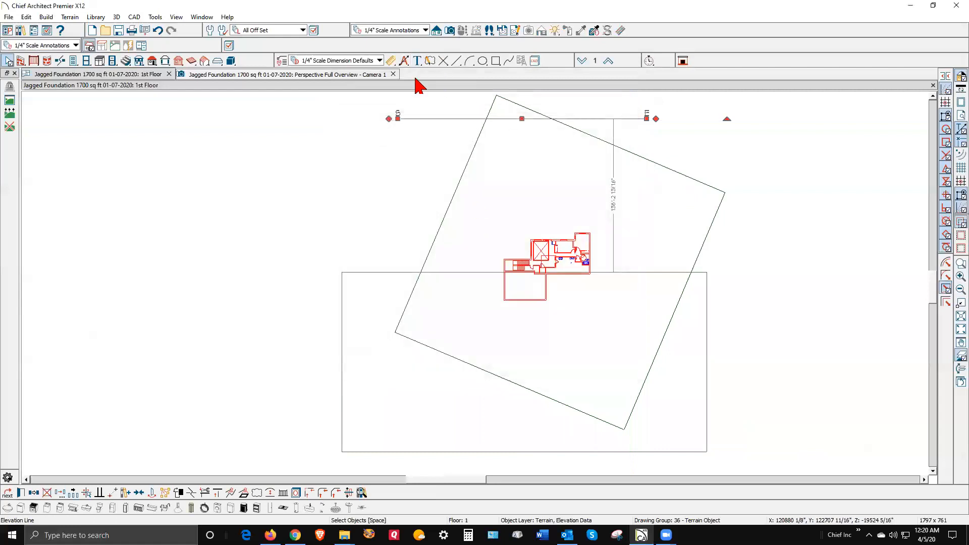
Generate a perspective full overview with the contour interval increased to 120, inspect the terrain in 3D and close the view.
{"action": "left_click", "coordinate": [450, 32]}
{"action": "left_click", "coordinate": [337, 168]}
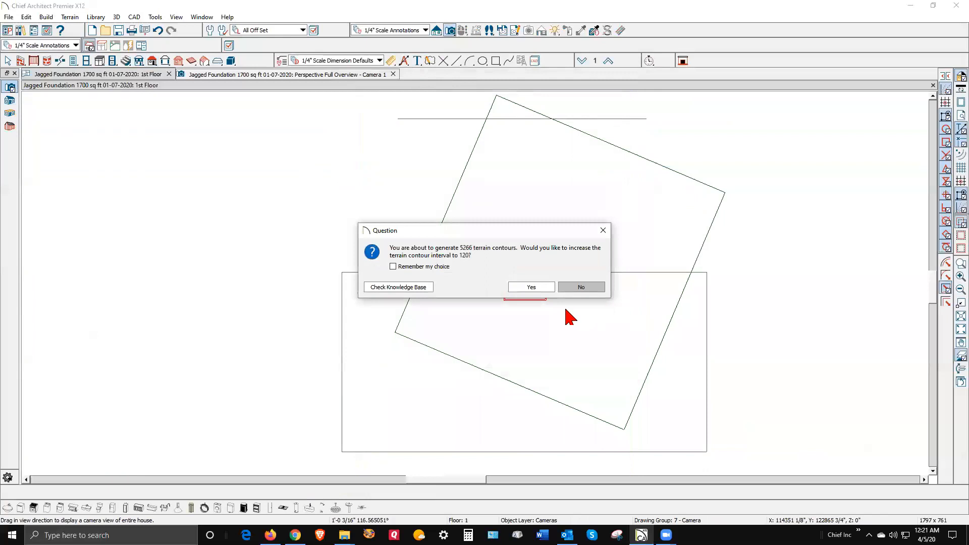
{"action": "left_click", "coordinate": [526, 287]}
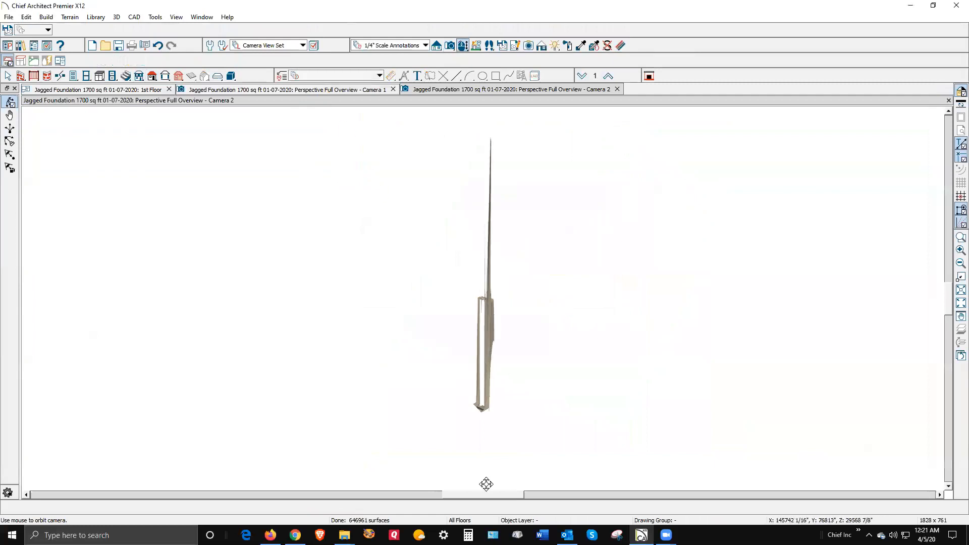
{"action": "scroll", "coordinate": [479, 411], "scroll_direction": "up", "scroll_amount": 3}
{"action": "scroll", "coordinate": [479, 410], "scroll_direction": "up", "scroll_amount": 5}
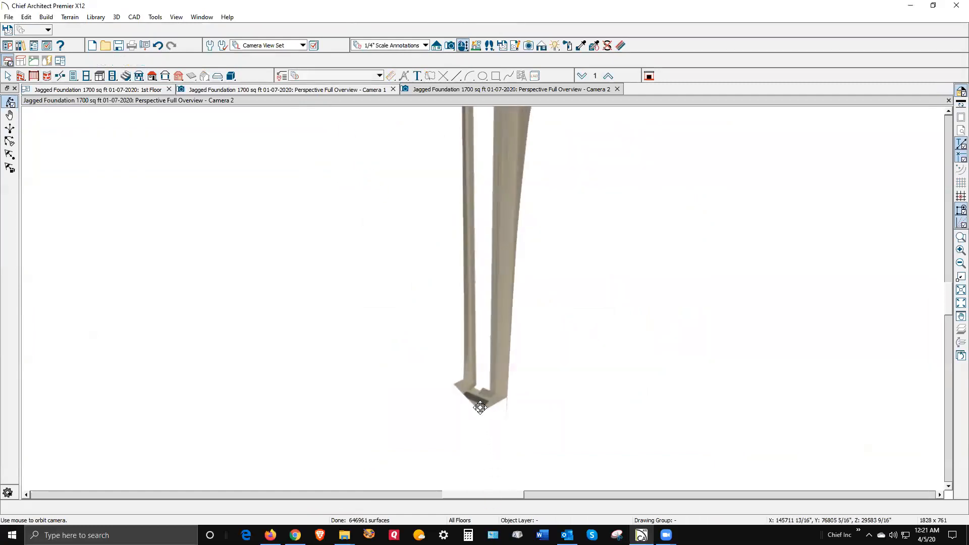
{"action": "left_click_drag", "start_coordinate": [479, 404], "coordinate": [484, 282]}
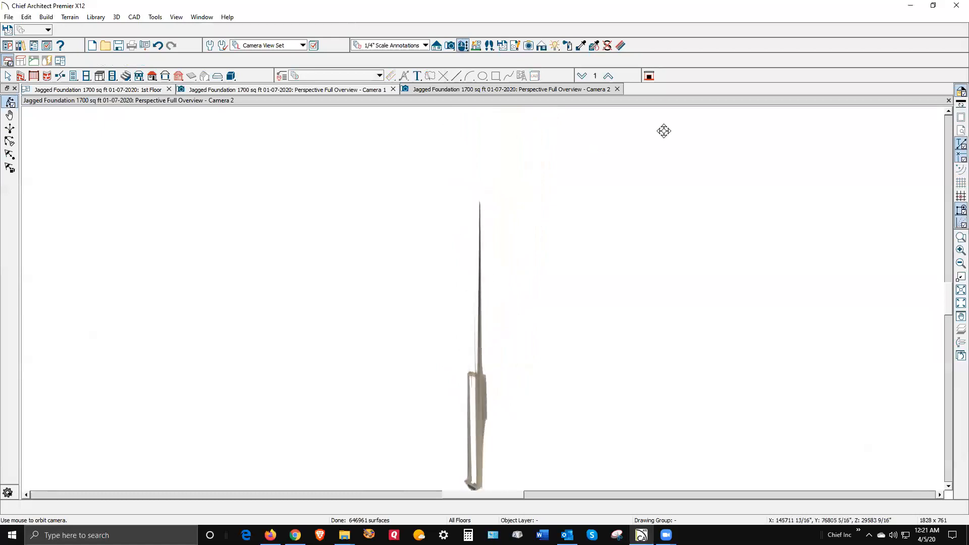
{"action": "left_click", "coordinate": [948, 100]}
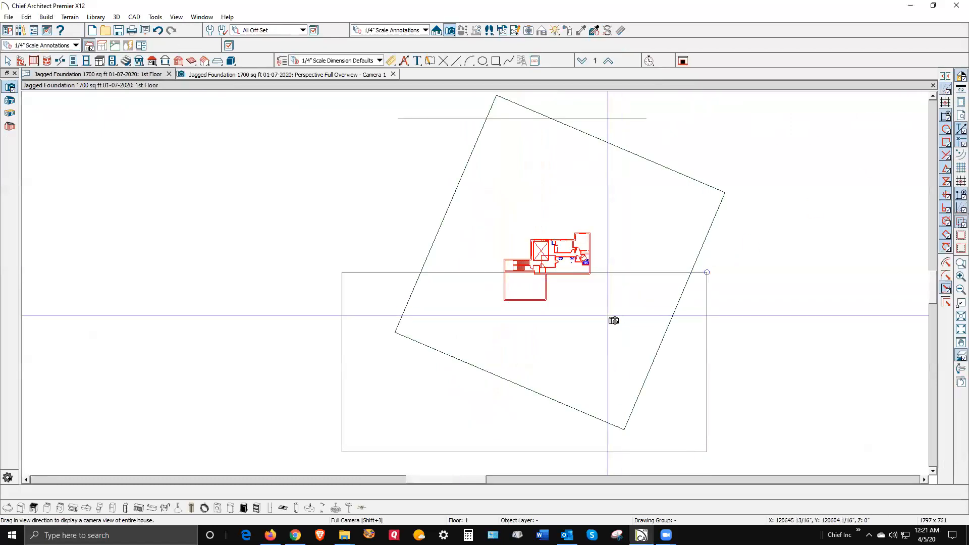
Delete the rectangular elevation region, the rotated terrain perimeter and the elevation line behind the house.
{"action": "key", "text": "space"}
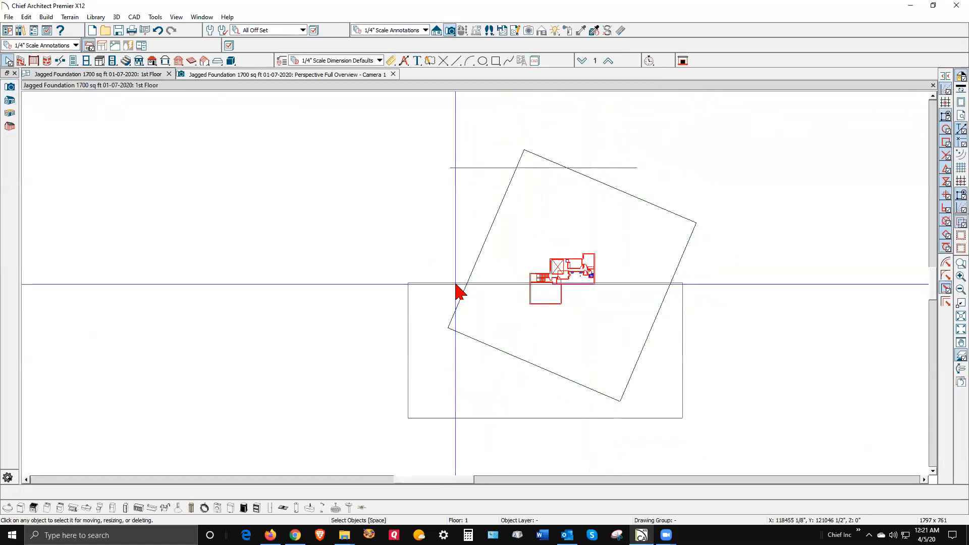
{"action": "left_click", "coordinate": [453, 283]}
{"action": "key", "text": "Delete"}
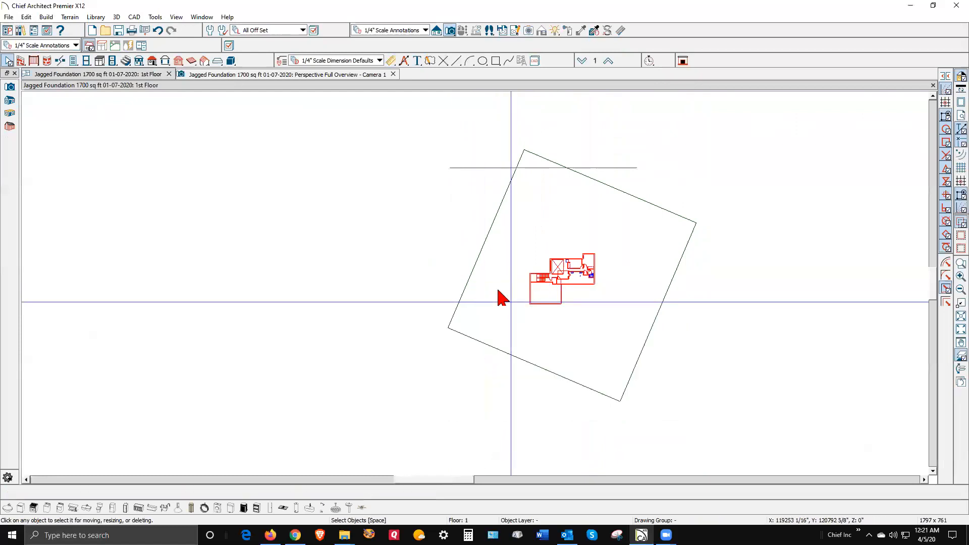
{"action": "left_click", "coordinate": [480, 262]}
{"action": "key", "text": "Delete"}
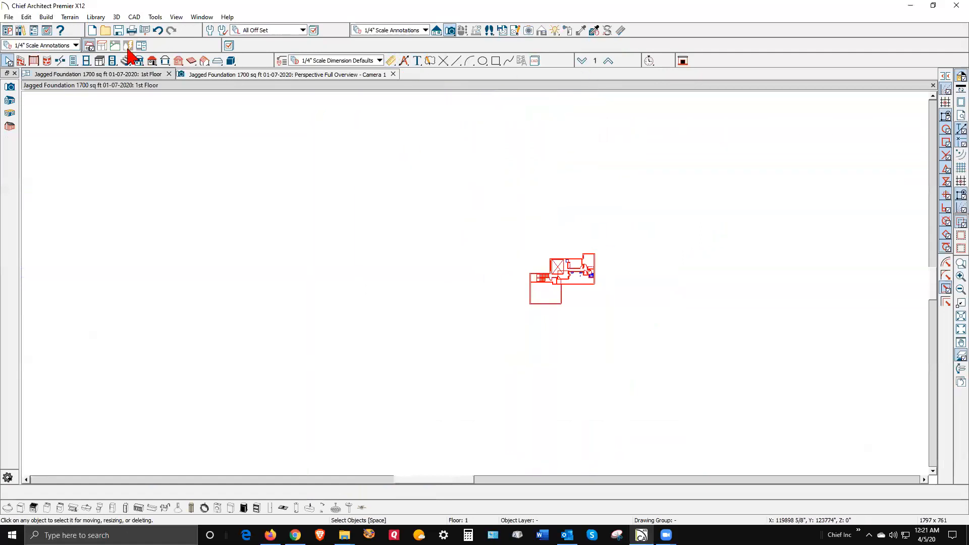
Create a new default terrain perimeter around the house on the first floor plan.
{"action": "left_click", "coordinate": [70, 17]}
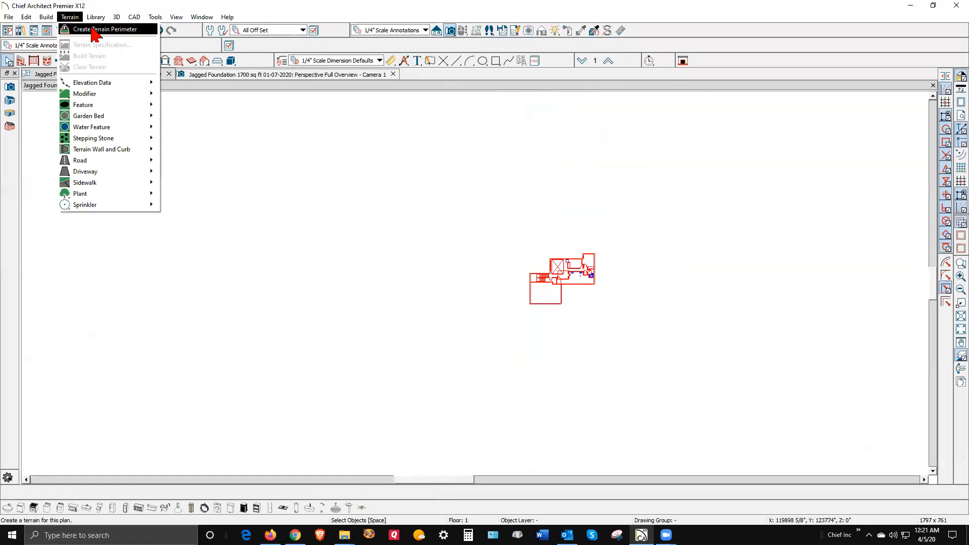
{"action": "left_click", "coordinate": [94, 30]}
{"action": "scroll", "coordinate": [591, 331], "scroll_direction": "up", "scroll_amount": 3}
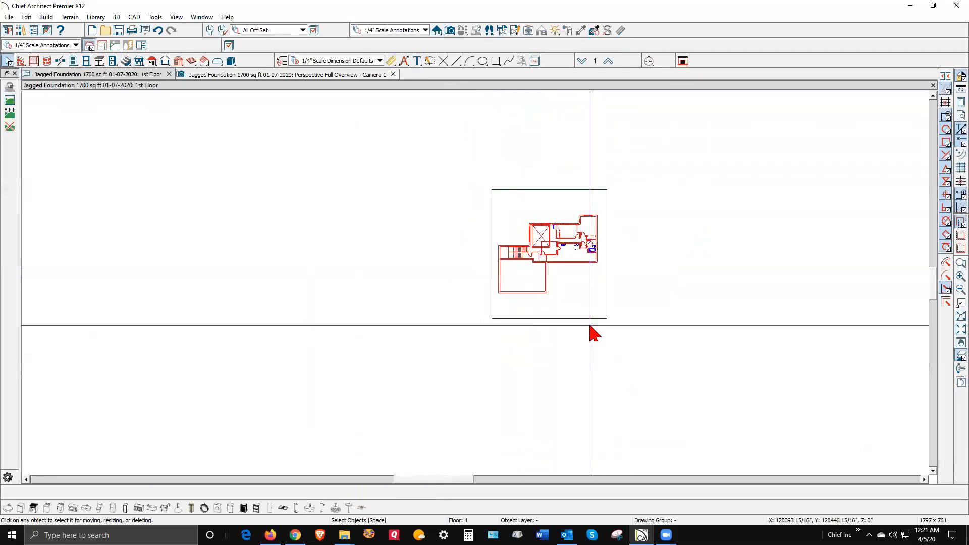
{"action": "scroll", "coordinate": [585, 323], "scroll_direction": "up", "scroll_amount": 4}
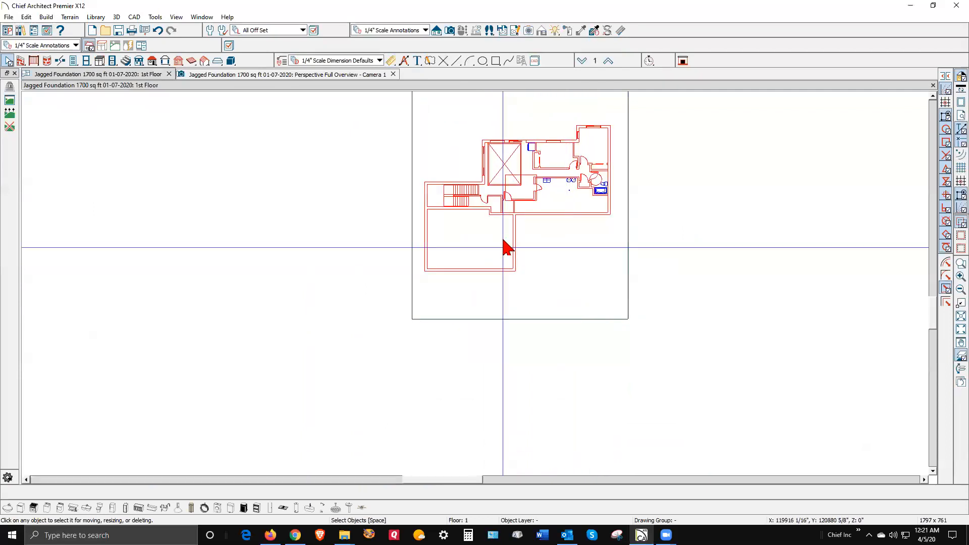
{"action": "scroll", "coordinate": [298, 318], "scroll_direction": "down", "scroll_amount": 2}
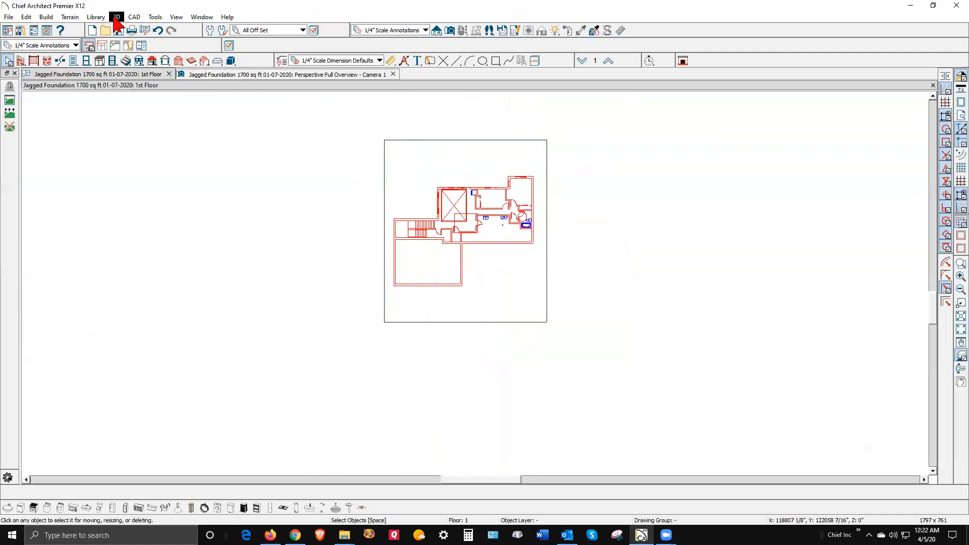
Draw a rectangular elevation region about 118 ft from corner to corner over the front half of the terrain perimeter and the garage.
{"action": "left_click", "coordinate": [76, 17]}
{"action": "mouse_move", "coordinate": [95, 17]}
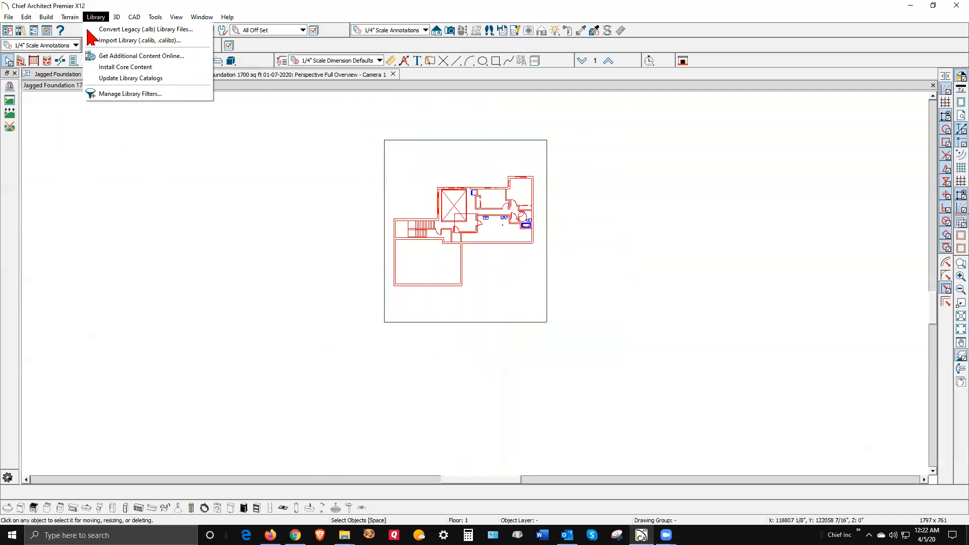
{"action": "mouse_move", "coordinate": [103, 84]}
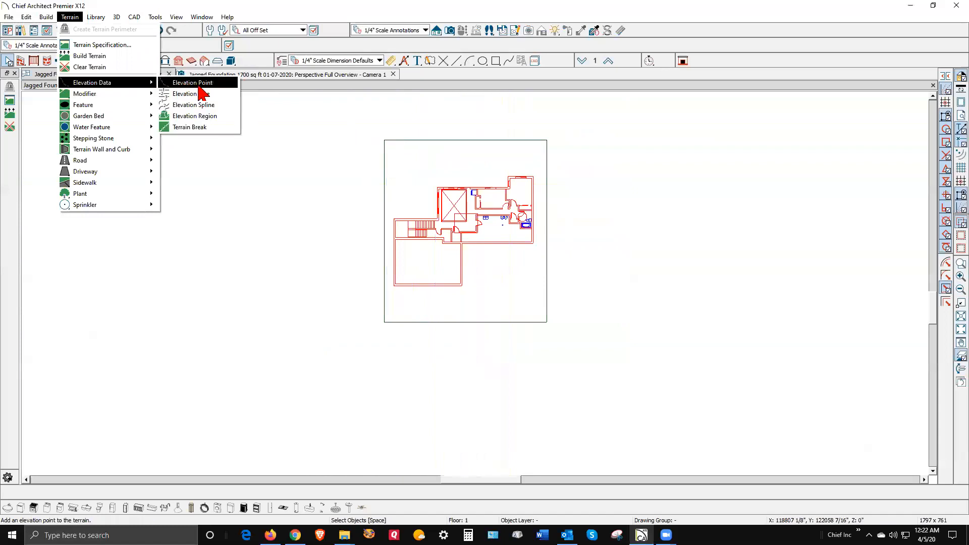
{"action": "left_click", "coordinate": [207, 115]}
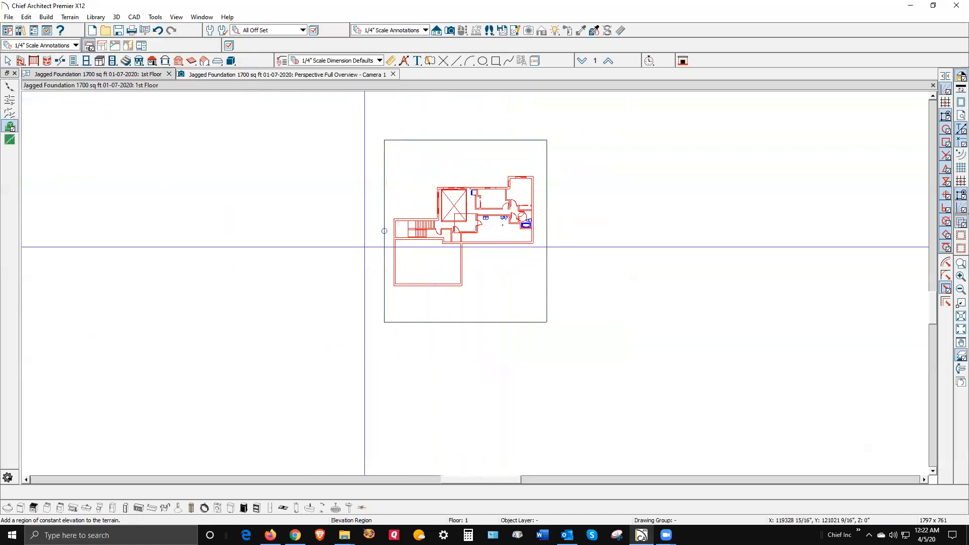
{"action": "left_click_drag", "start_coordinate": [372, 242], "coordinate": [561, 337]}
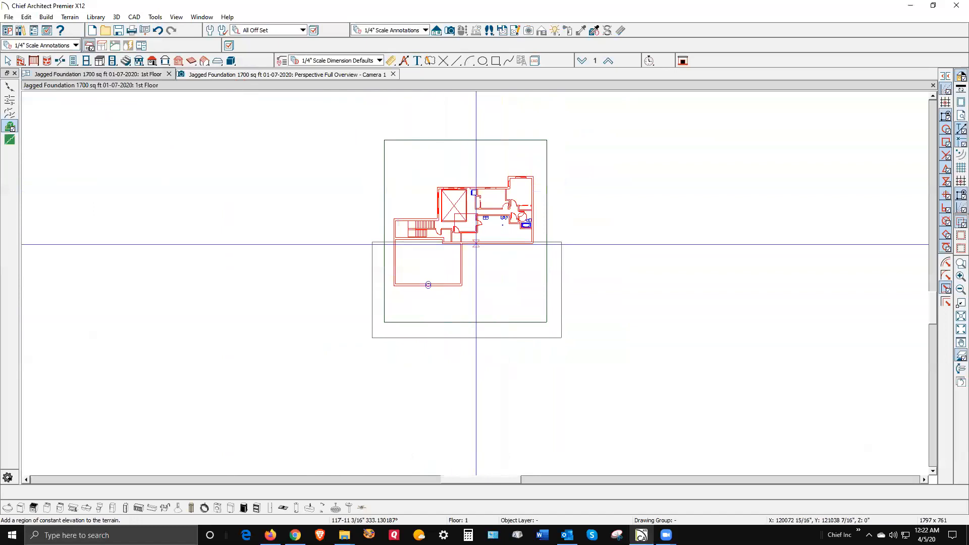
Draw a horizontal elevation line about 138 ft long along the terrain's rear edge and give it a negative elevation.
{"action": "left_click", "coordinate": [70, 17]}
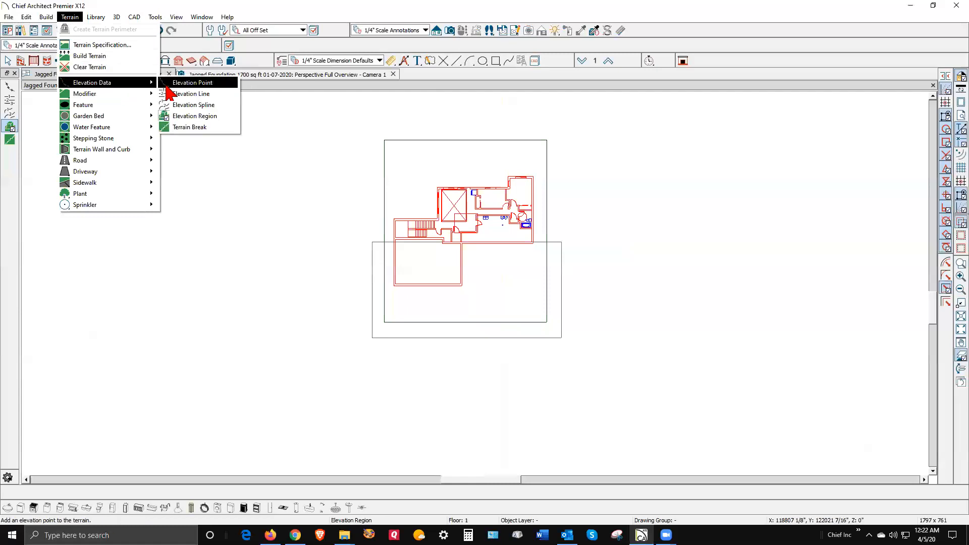
{"action": "left_click", "coordinate": [212, 94]}
{"action": "left_click_drag", "start_coordinate": [348, 144], "coordinate": [677, 142]}
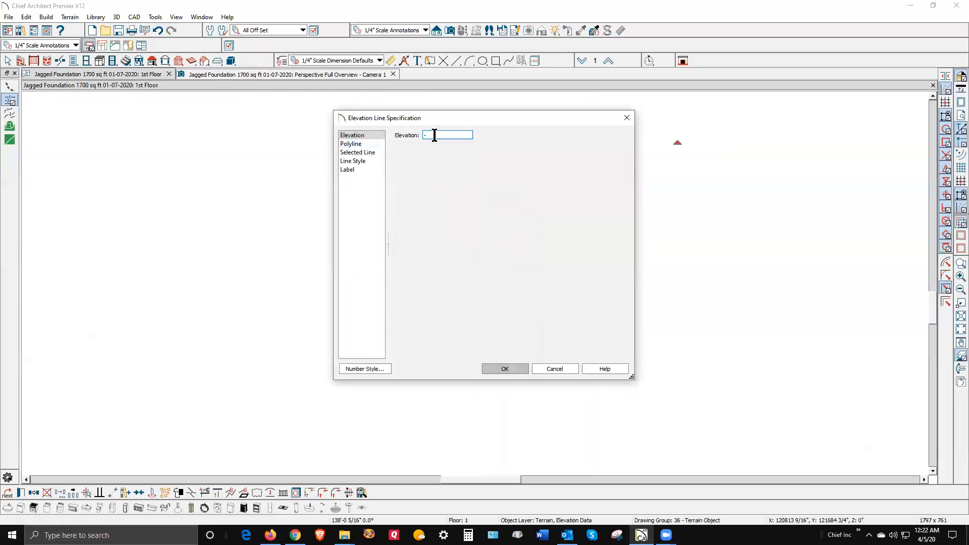
{"action": "left_click", "coordinate": [507, 369]}
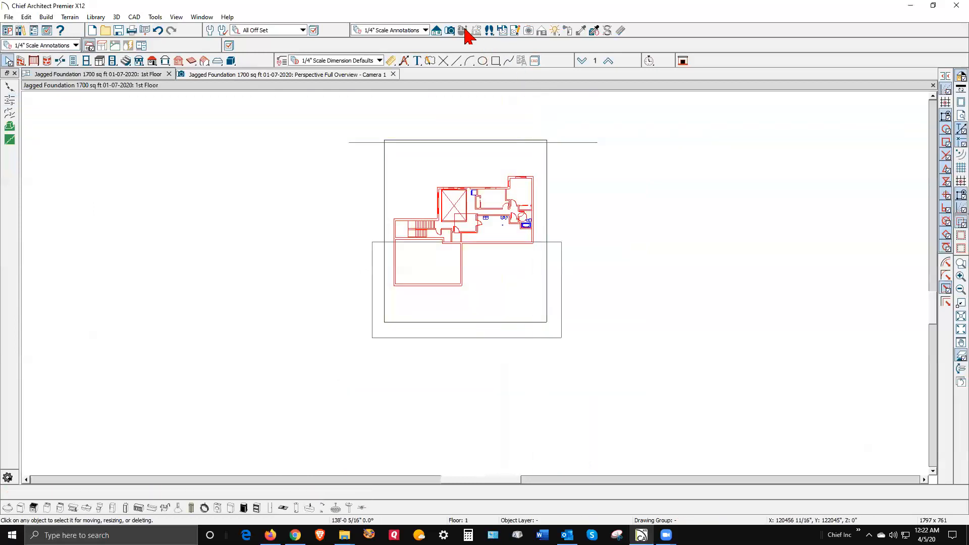
Create a perspective full overview and examine how the terrain slopes down behind the house and porch.
{"action": "left_click", "coordinate": [449, 31]}
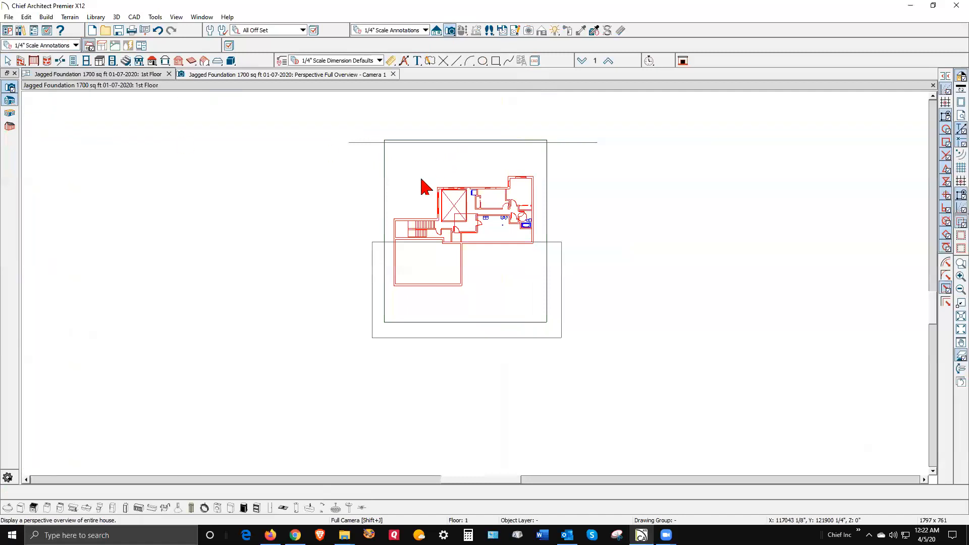
{"action": "left_click", "coordinate": [408, 205]}
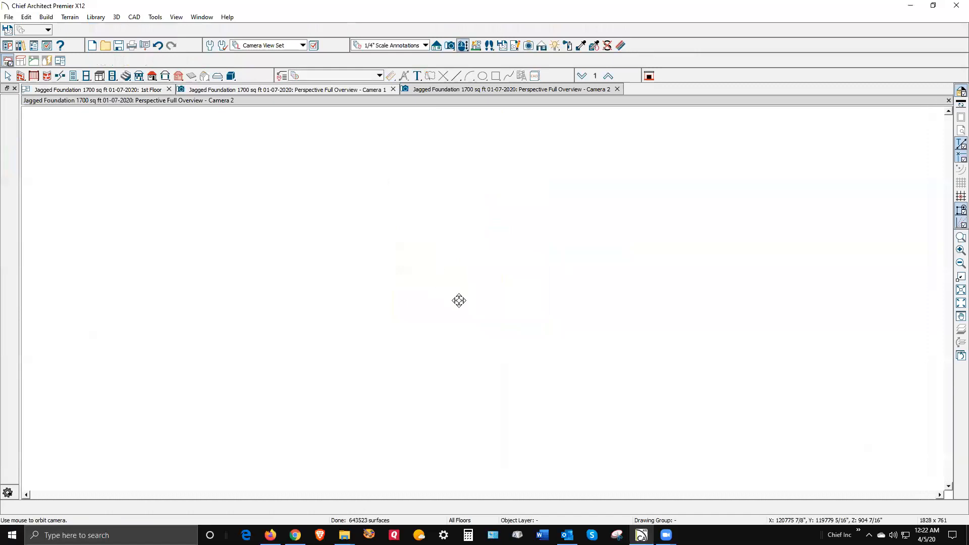
{"action": "left_click_drag", "start_coordinate": [465, 325], "coordinate": [530, 324]}
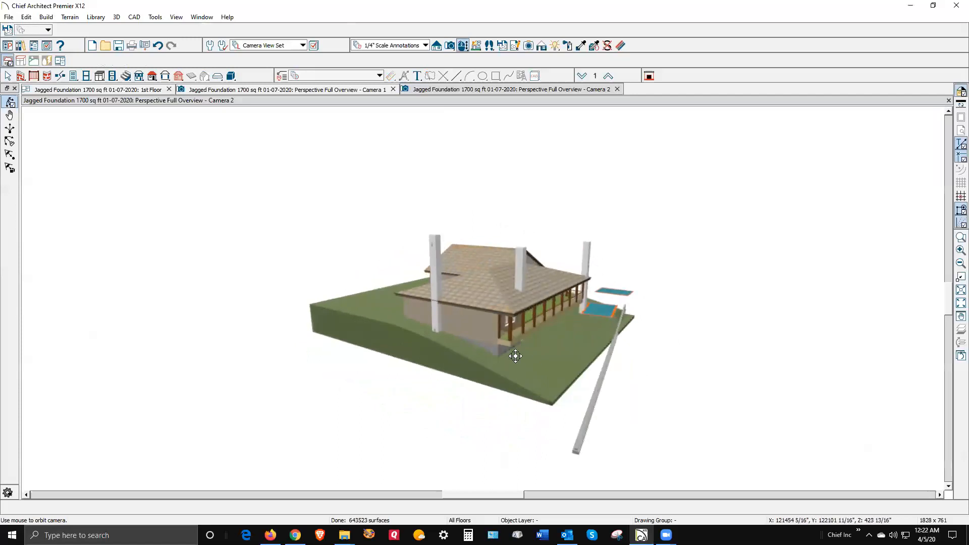
{"action": "scroll", "coordinate": [620, 319], "scroll_direction": "up", "scroll_amount": 2}
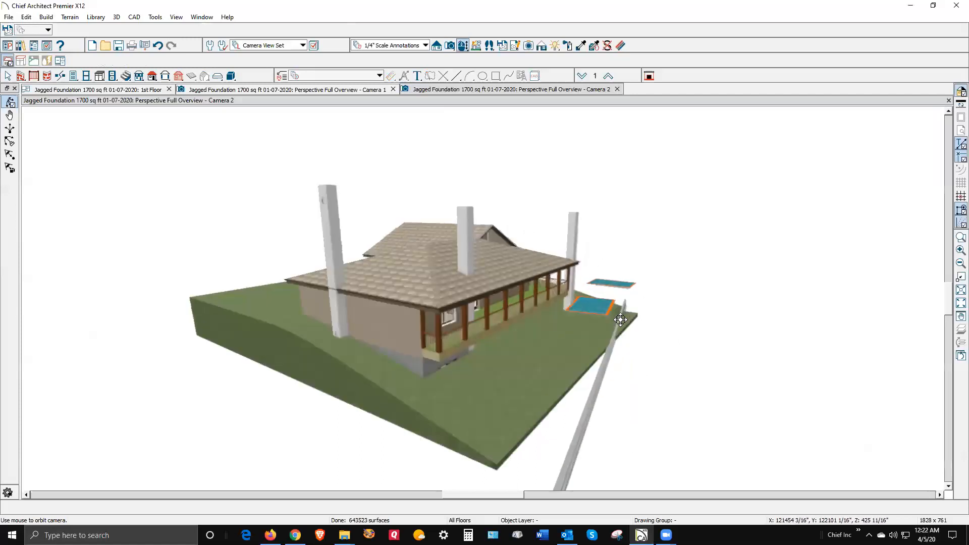
{"action": "scroll", "coordinate": [620, 319], "scroll_direction": "up", "scroll_amount": 2}
{"action": "key", "text": "space"}
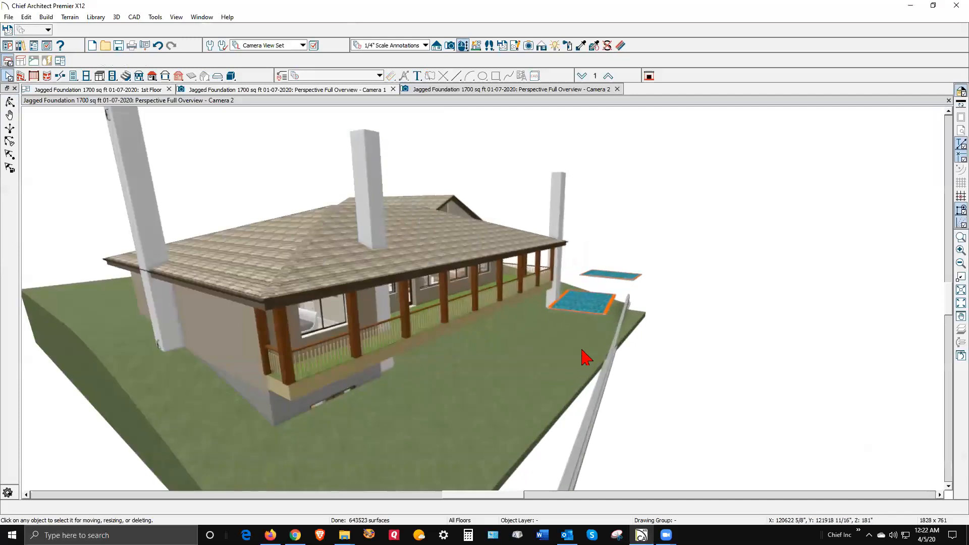
{"action": "scroll", "coordinate": [393, 374], "scroll_direction": "down", "scroll_amount": 4}
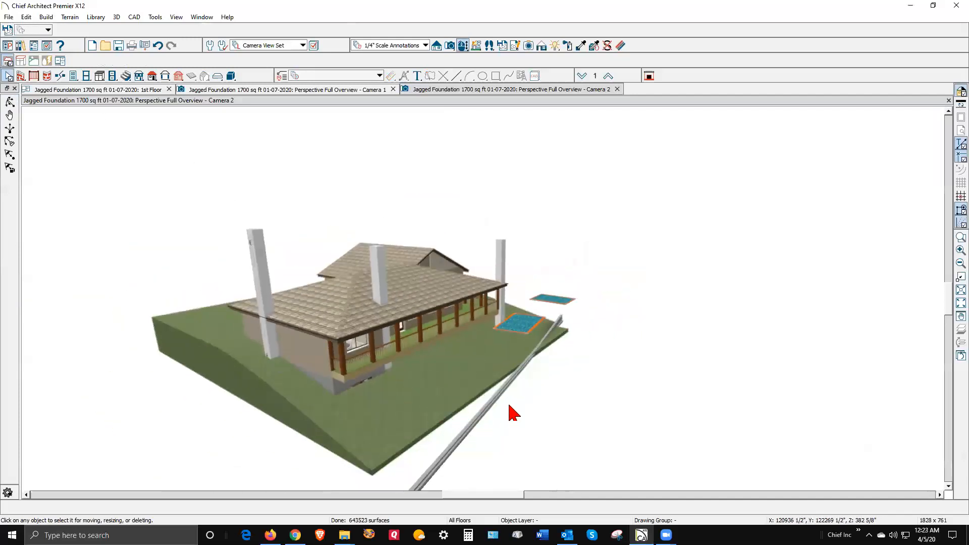
{"action": "scroll", "coordinate": [509, 405], "scroll_direction": "down", "scroll_amount": 2}
Return to the first floor plan and set the elevation of the line along the terrain's rear edge to -240".
{"action": "key", "text": "shift+j"}
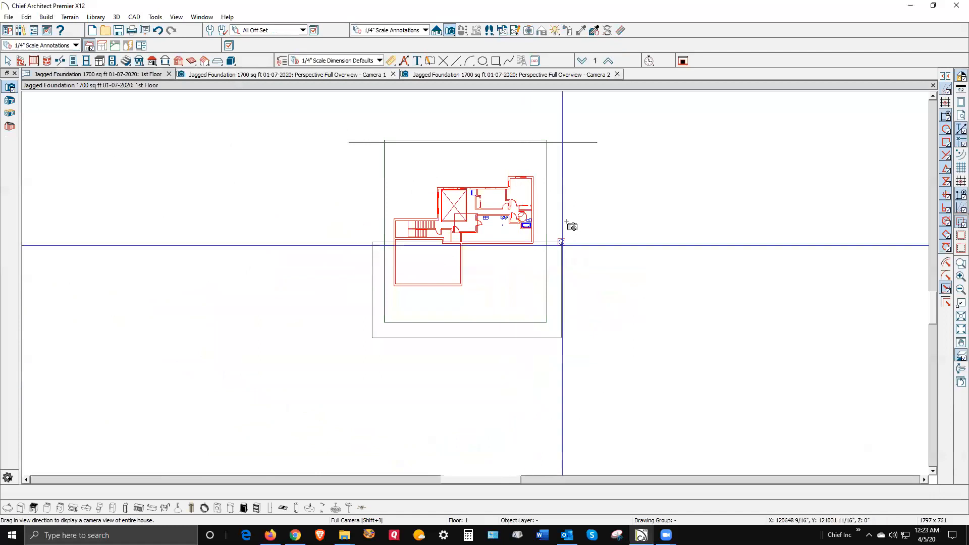
{"action": "key", "text": "space"}
{"action": "left_click", "coordinate": [580, 145]}
{"action": "double_click", "coordinate": [475, 146]}
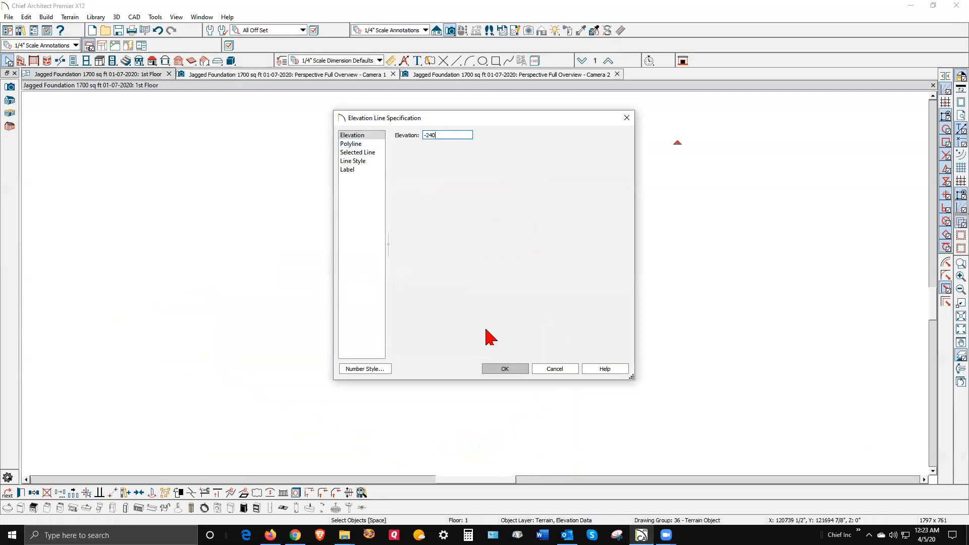
{"action": "left_click", "coordinate": [516, 370]}
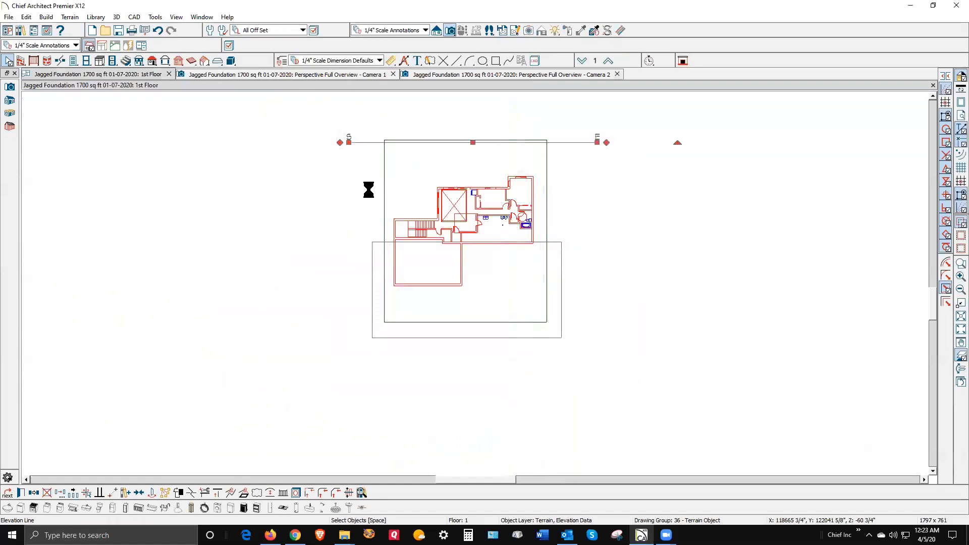
Switch to the first perspective overview and examine where the terrain meets the garage doors.
{"action": "left_click", "coordinate": [515, 304]}
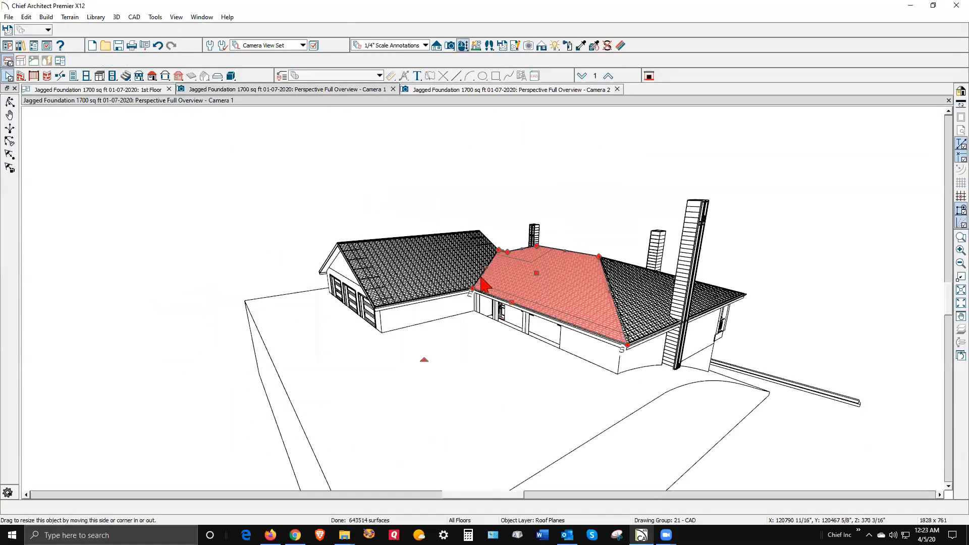
{"action": "left_click", "coordinate": [10, 102]}
{"action": "left_click_drag", "start_coordinate": [439, 303], "coordinate": [507, 312]}
{"action": "key", "text": "space"}
{"action": "left_click", "coordinate": [429, 323]}
{"action": "scroll", "coordinate": [430, 354], "scroll_direction": "up", "scroll_amount": 5}
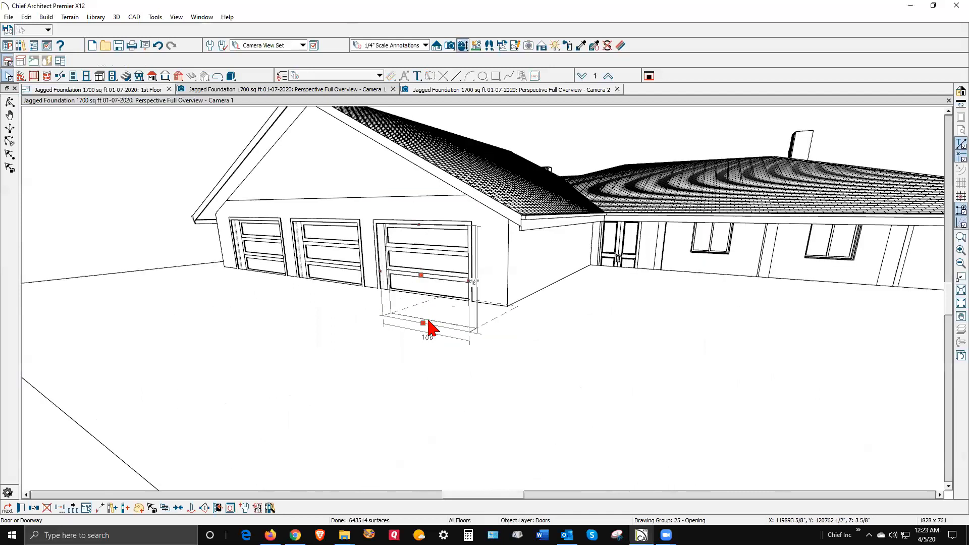
{"action": "left_click", "coordinate": [422, 368]}
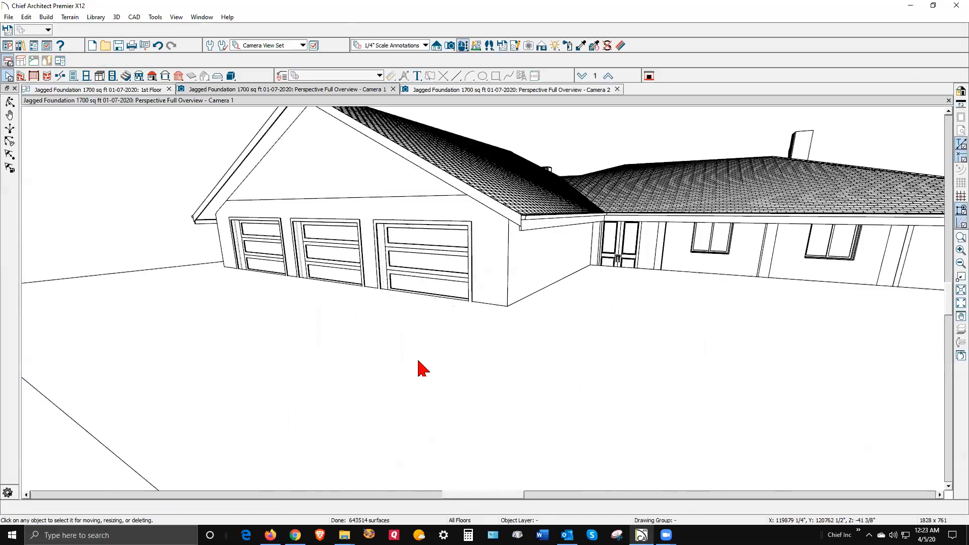
Keep Auto Rebuild Terrain on, turn off the automatic subfloor height above terrain, set it to 0, and select the nearest garage door.
{"action": "left_click", "coordinate": [424, 369]}
{"action": "double_click", "coordinate": [477, 266]}
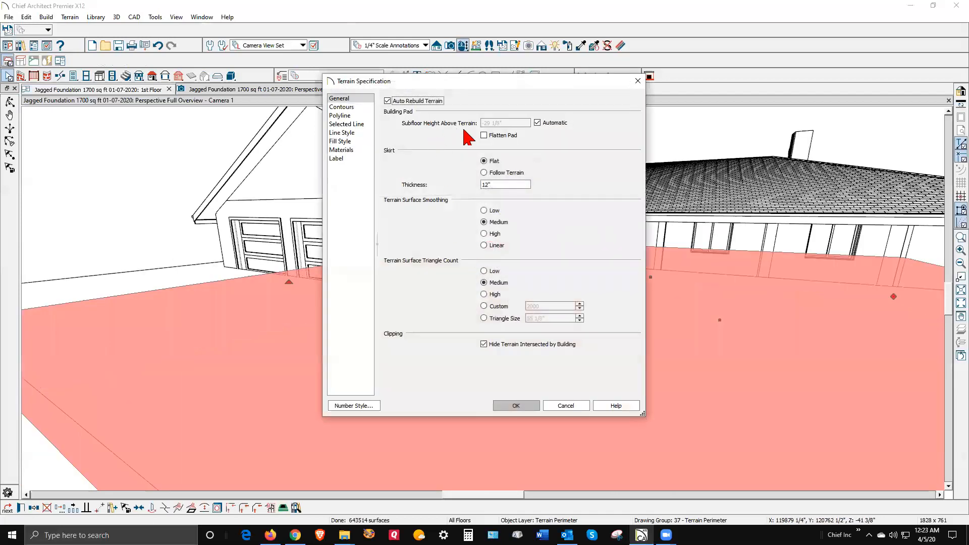
{"action": "left_click", "coordinate": [394, 103]}
{"action": "left_click", "coordinate": [537, 124]}
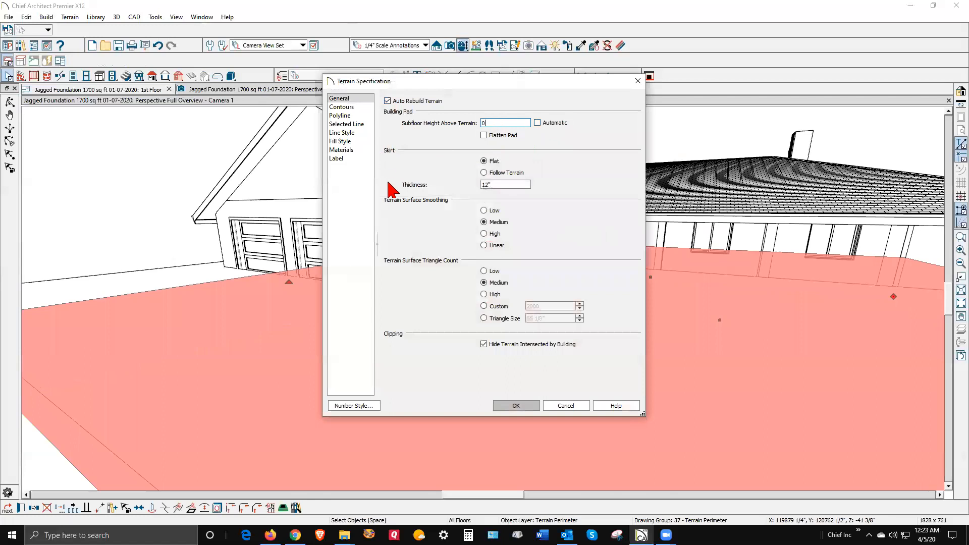
{"action": "left_click", "coordinate": [524, 407]}
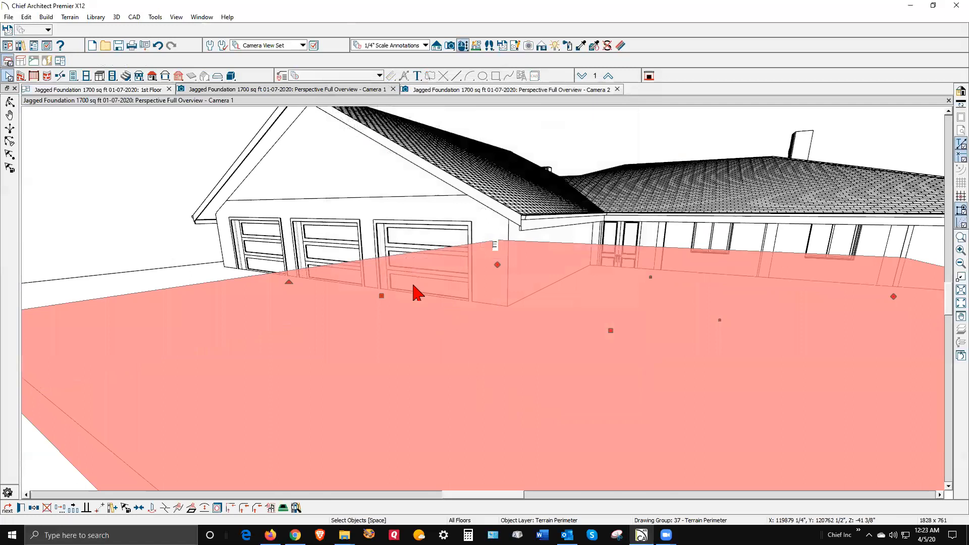
{"action": "key", "text": "Escape"}
{"action": "left_click", "coordinate": [432, 308]}
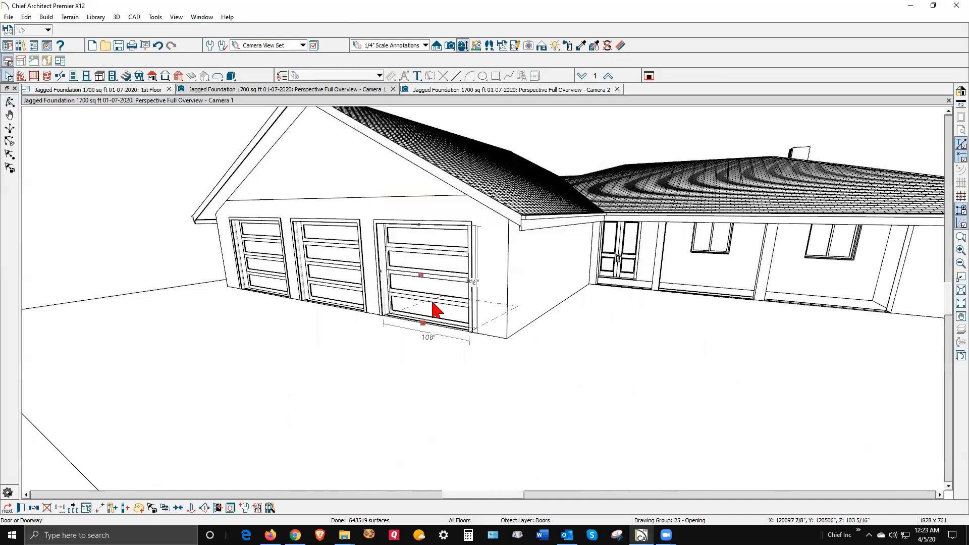
Examine where the terrain meets the garage doors and how it slopes behind the house in the perspective overviews.
{"action": "scroll", "coordinate": [422, 334], "scroll_direction": "up", "scroll_amount": 3}
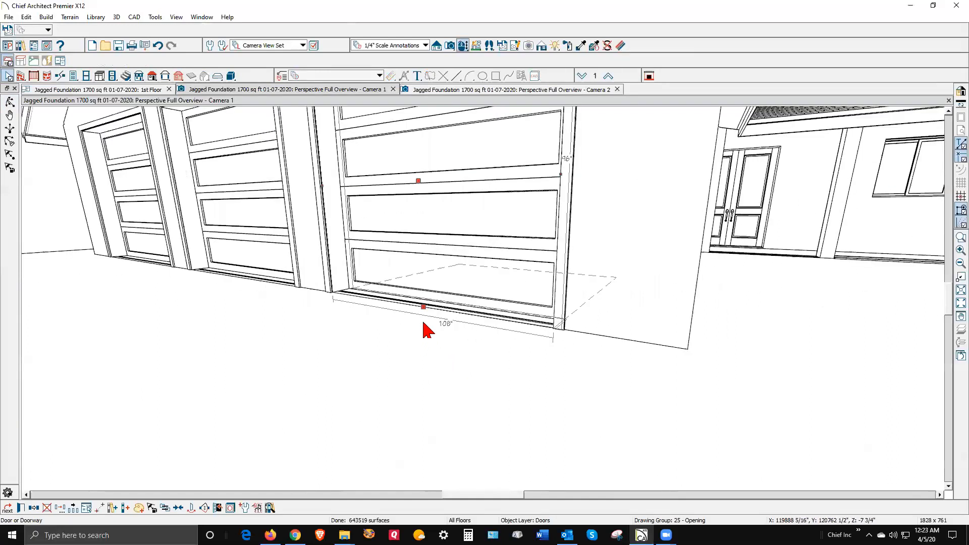
{"action": "scroll", "coordinate": [422, 331], "scroll_direction": "down", "scroll_amount": 4}
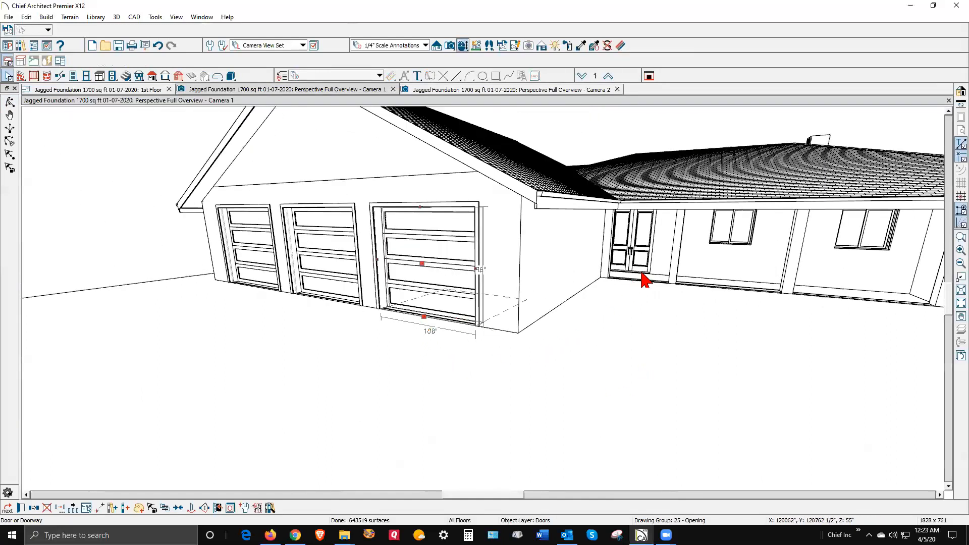
{"action": "key", "text": "Escape"}
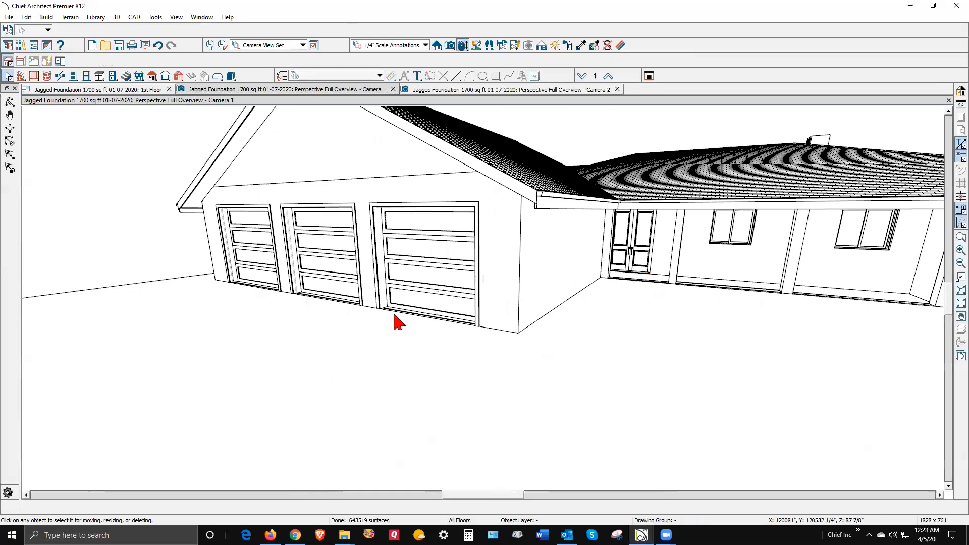
{"action": "scroll", "coordinate": [393, 324], "scroll_direction": "down", "scroll_amount": 4}
{"action": "scroll", "coordinate": [387, 319], "scroll_direction": "down", "scroll_amount": 1}
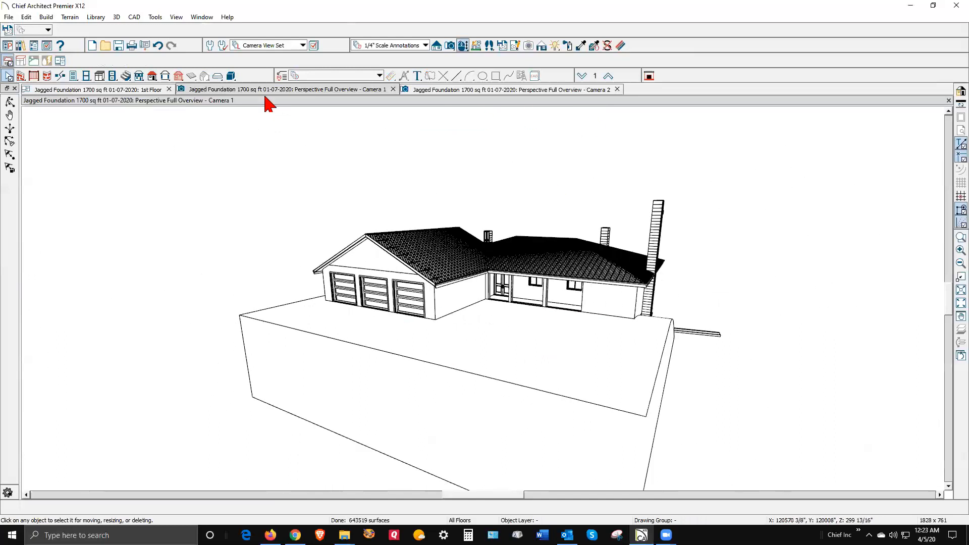
{"action": "left_click", "coordinate": [10, 103]}
{"action": "left_click_drag", "start_coordinate": [680, 238], "coordinate": [444, 406]}
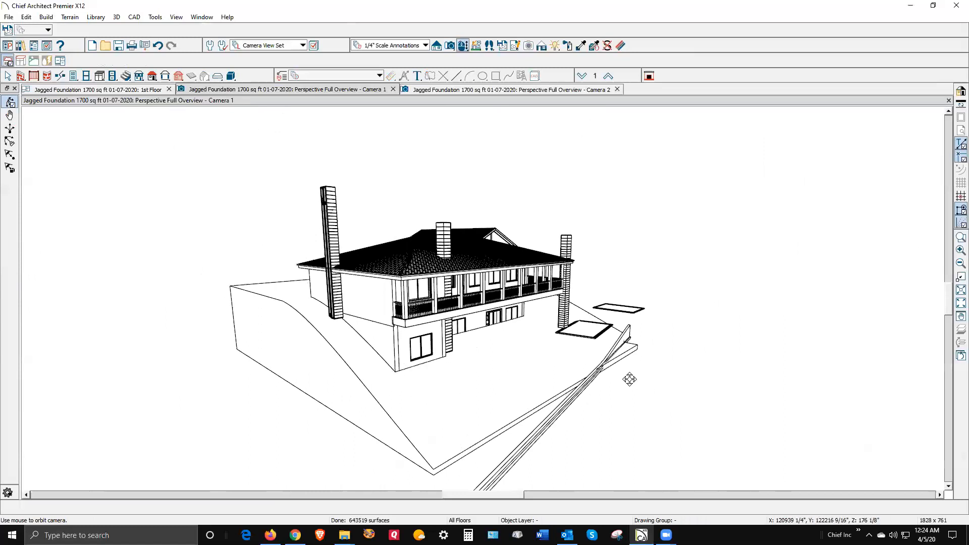
{"action": "key", "text": "ctrl+Tab"}
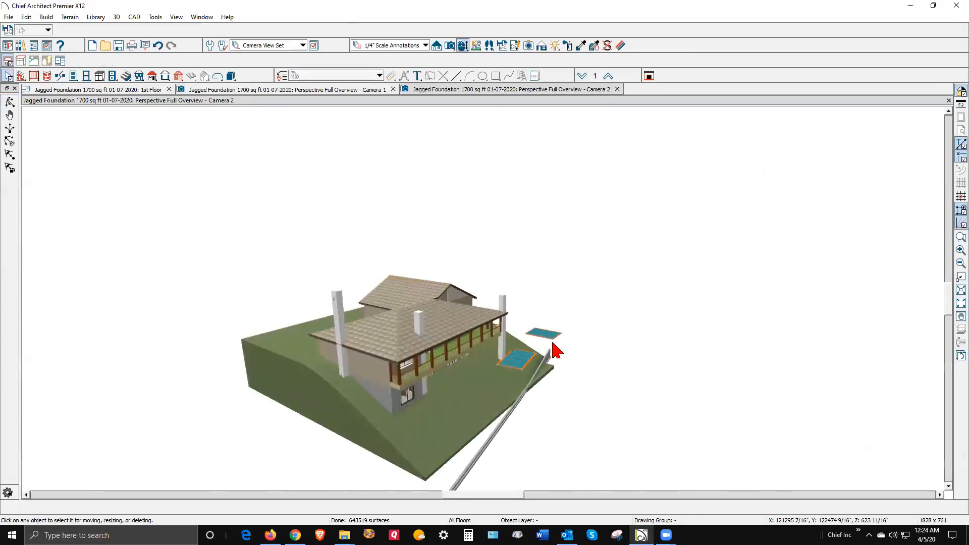
Return to the first floor plan and display it with the Default Set layer set.
{"action": "key", "text": "ctrl+Tab"}
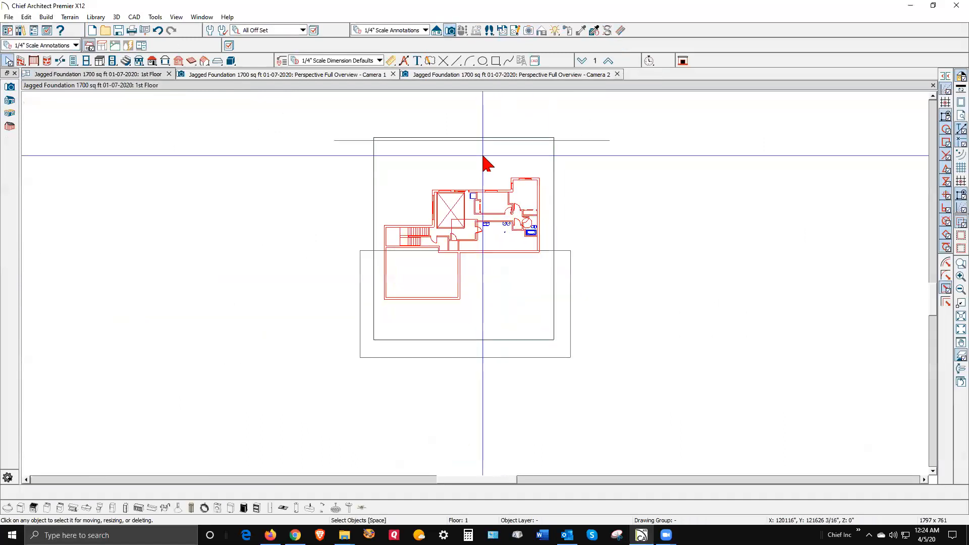
{"action": "scroll", "coordinate": [487, 163], "scroll_direction": "up", "scroll_amount": 1}
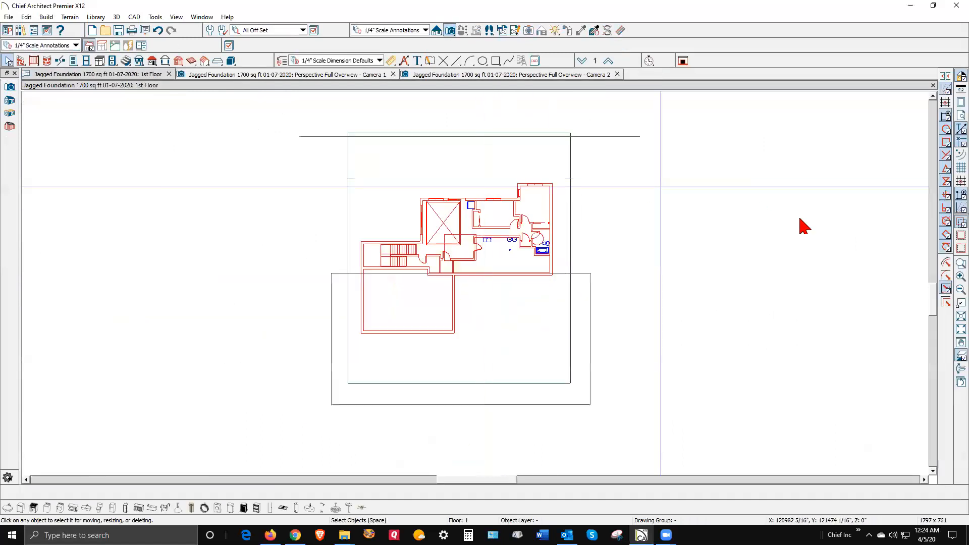
{"action": "left_click", "coordinate": [303, 30]}
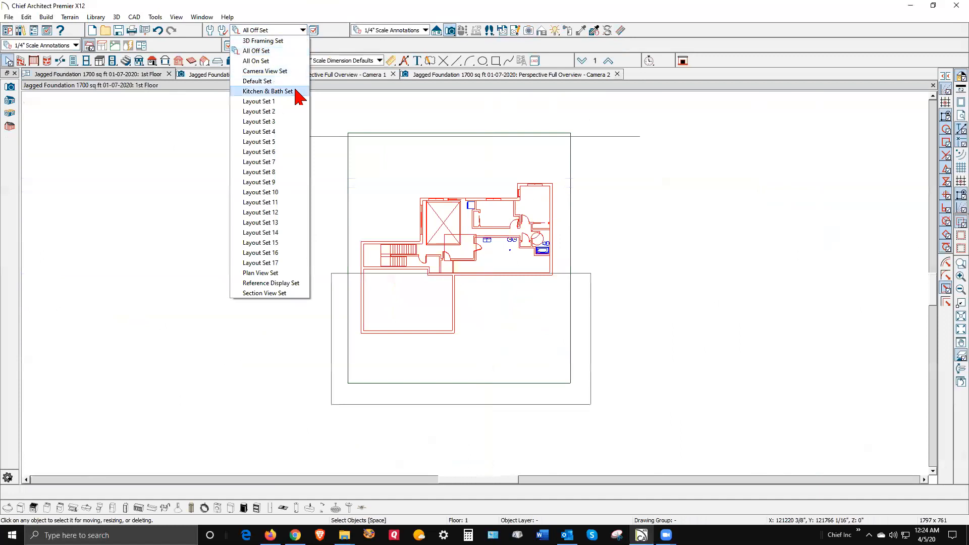
{"action": "left_click", "coordinate": [510, 225]}
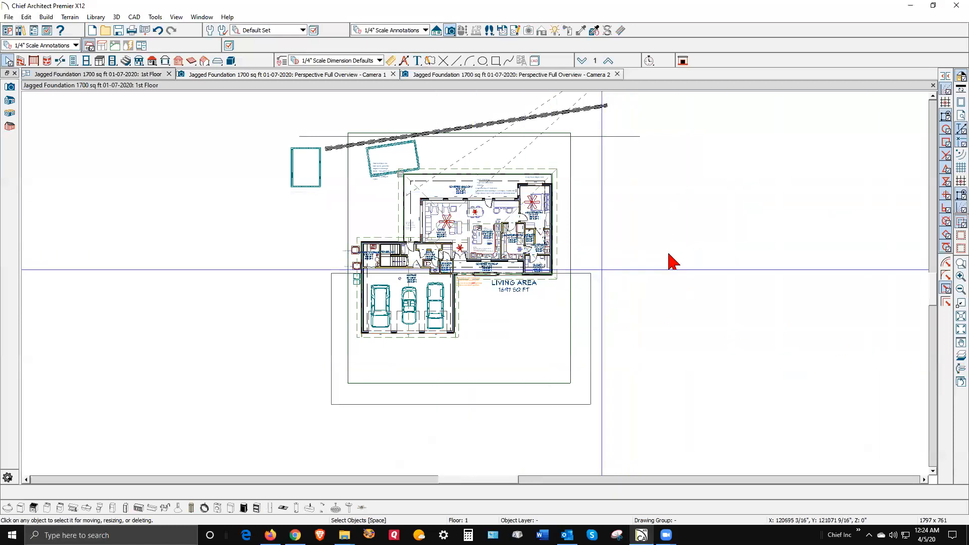
{"action": "scroll", "coordinate": [467, 132], "scroll_direction": "up", "scroll_amount": 2}
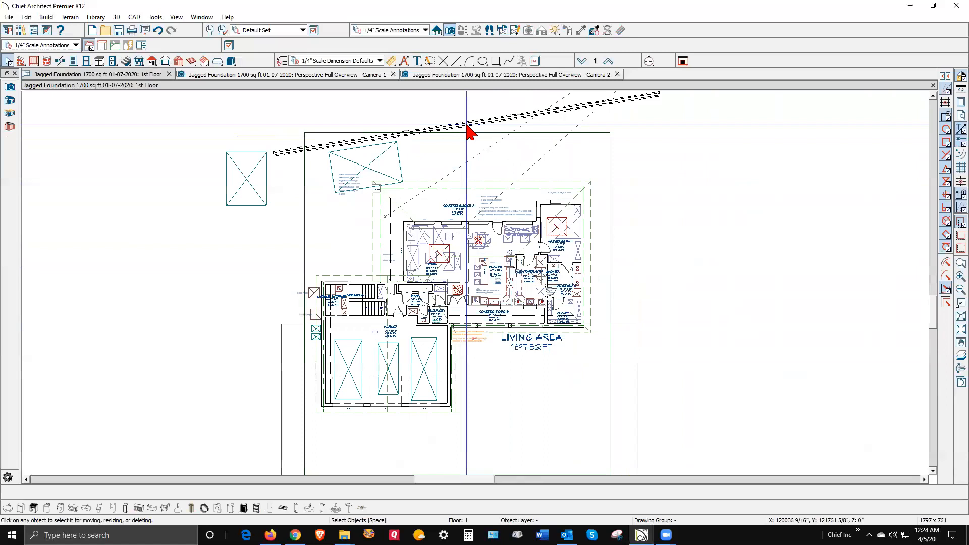
{"action": "scroll", "coordinate": [469, 134], "scroll_direction": "up", "scroll_amount": 1}
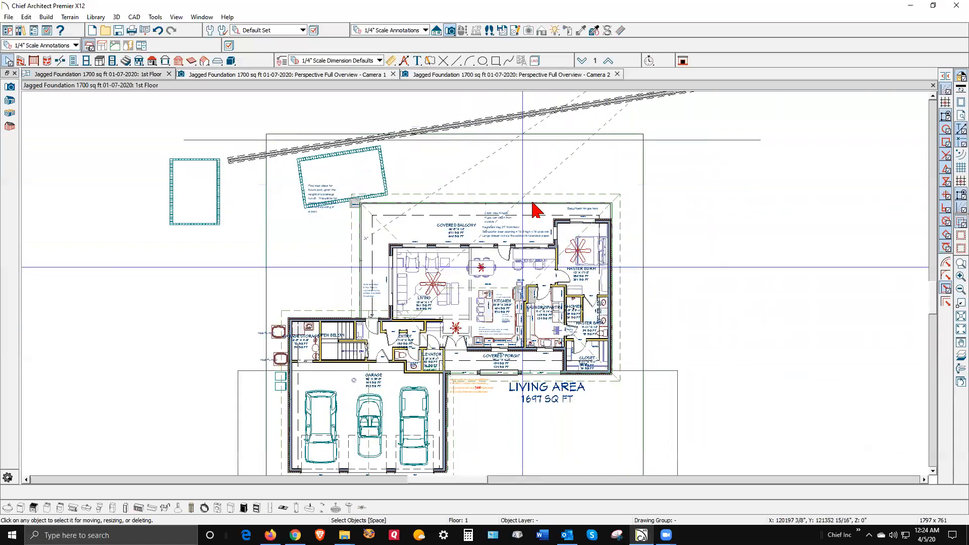
{"action": "scroll", "coordinate": [513, 231], "scroll_direction": "down", "scroll_amount": 1}
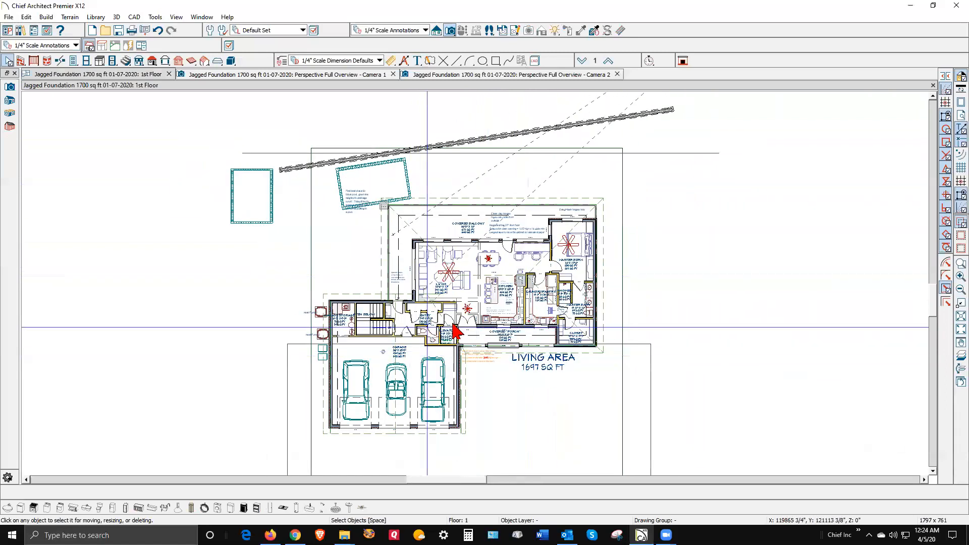
Check the kitchen's structure elevations in its room specification, leaving the settings as they are.
{"action": "left_click", "coordinate": [508, 271]}
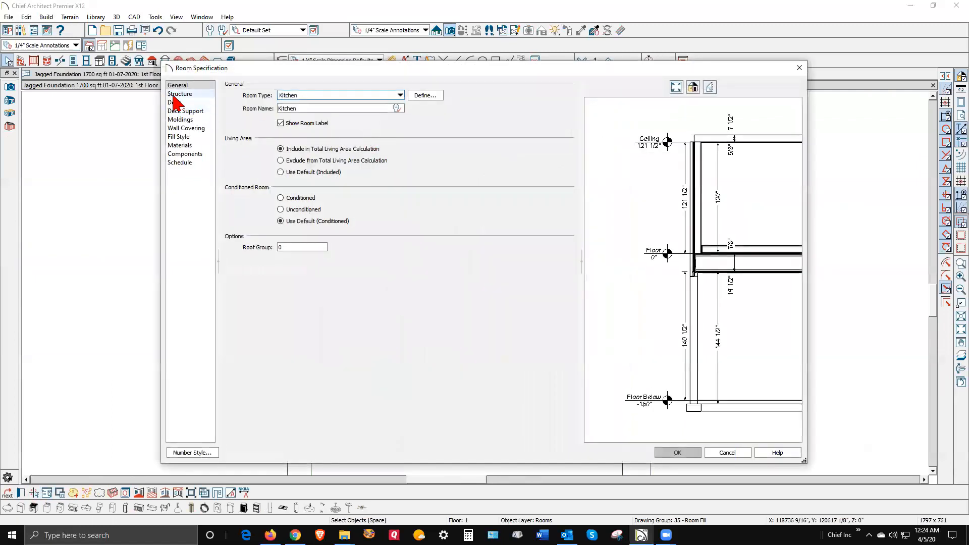
{"action": "left_click", "coordinate": [175, 94]}
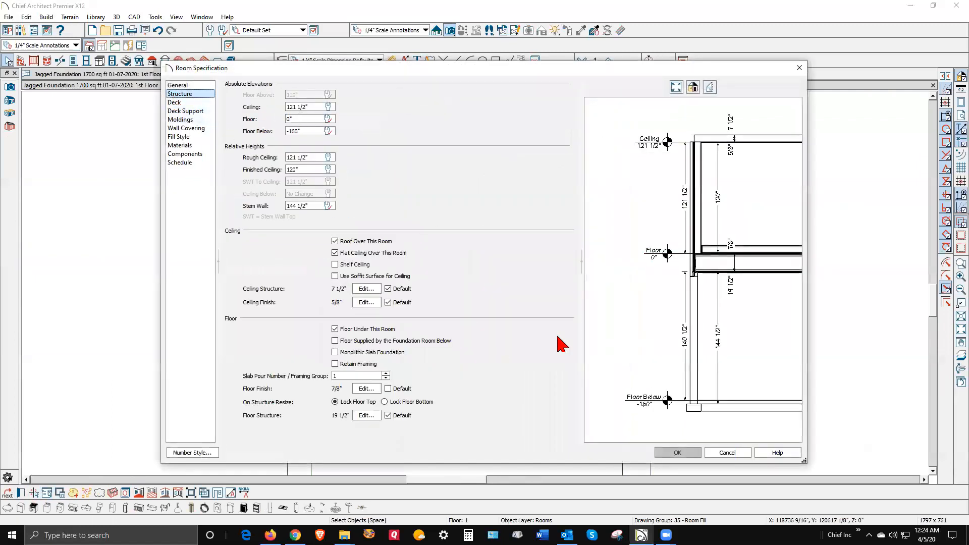
{"action": "left_click", "coordinate": [721, 448]}
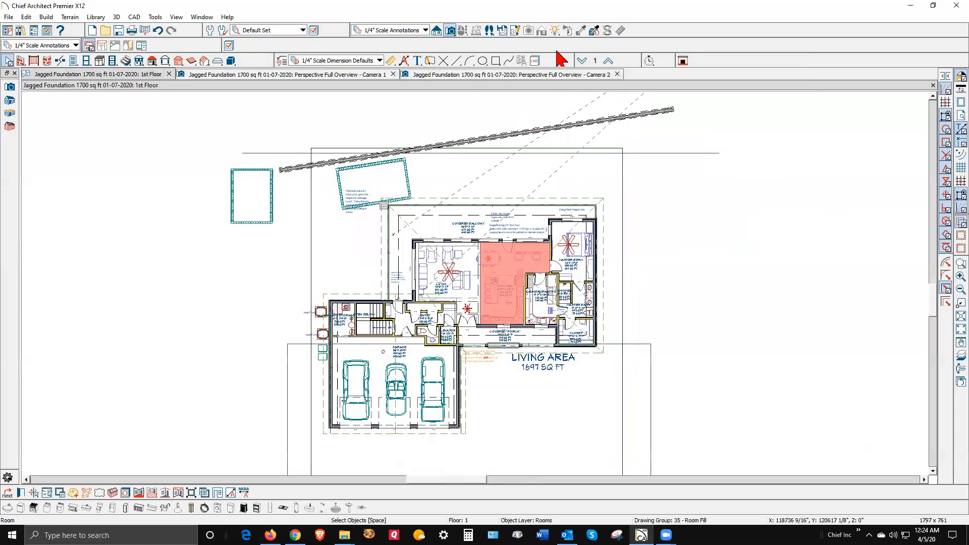
Go down to the foundation level and check the family room's structure elevations in its room specification.
{"action": "left_click", "coordinate": [582, 60]}
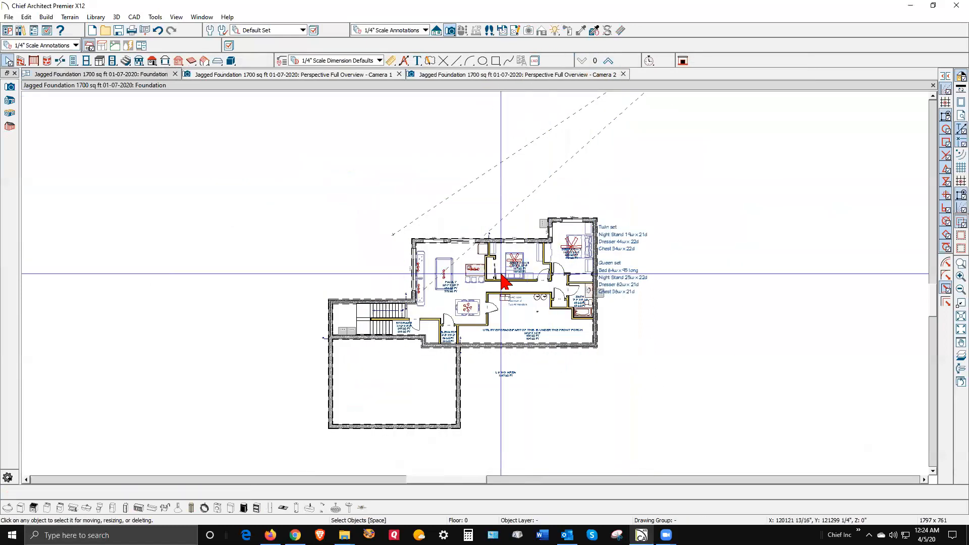
{"action": "left_click", "coordinate": [465, 297]}
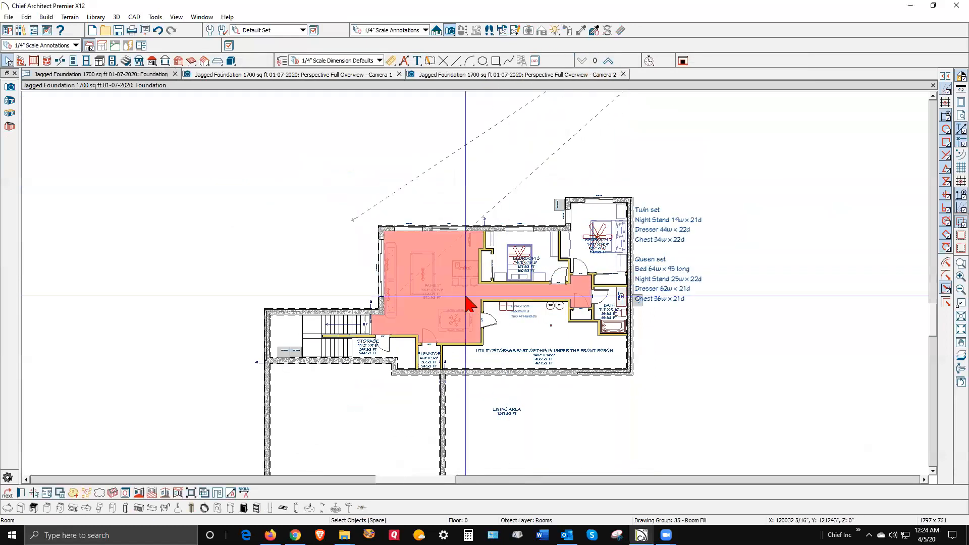
{"action": "key", "text": "Return"}
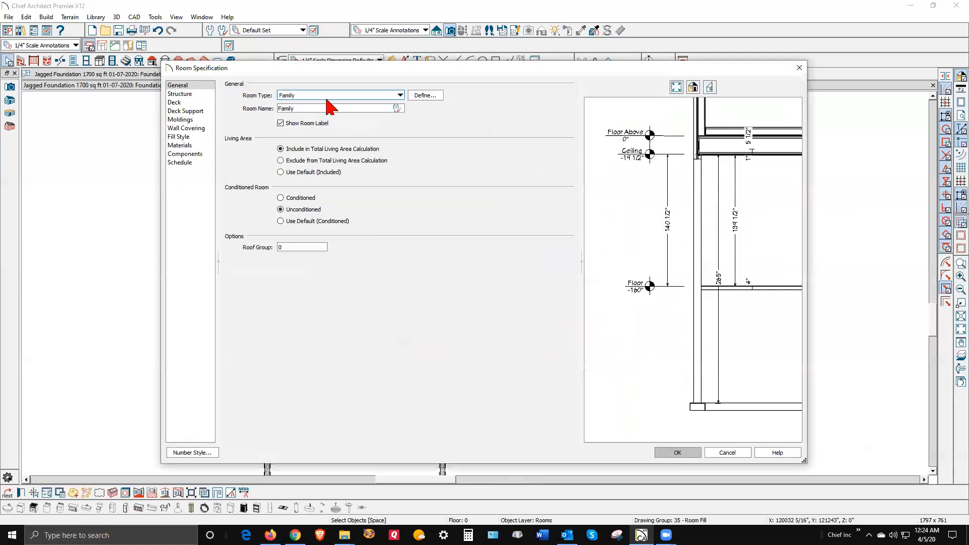
{"action": "left_click", "coordinate": [184, 95]}
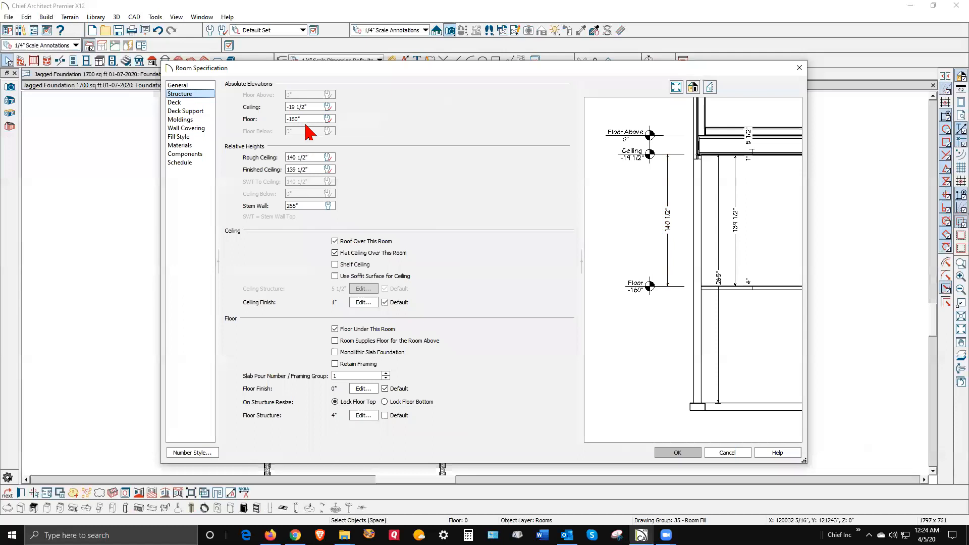
{"action": "left_click", "coordinate": [727, 452]}
On the first floor plan, unlock the Terrain Perimeter layer and move the perimeter's rear edge farther back from the house.
{"action": "scroll", "coordinate": [767, 378], "scroll_direction": "down", "scroll_amount": 4}
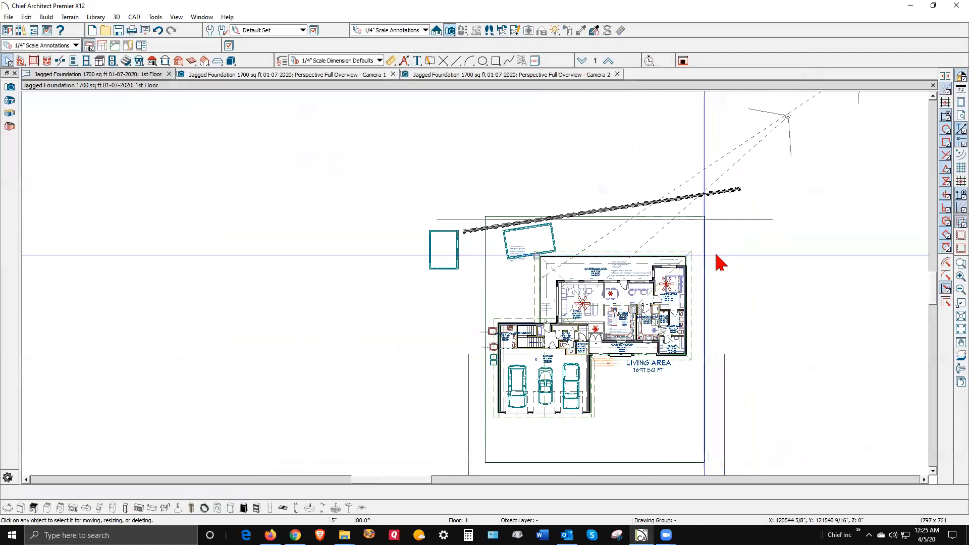
{"action": "left_click", "coordinate": [315, 30]}
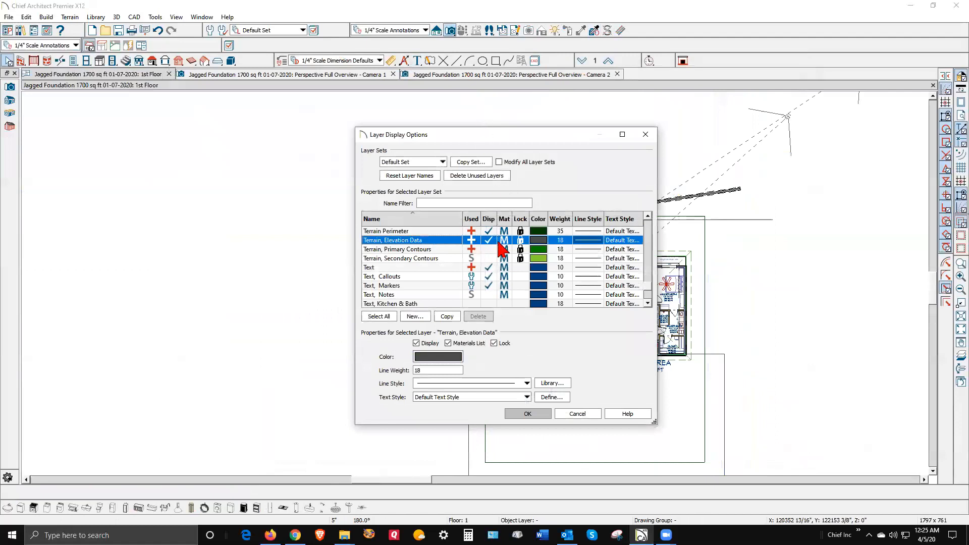
{"action": "left_click", "coordinate": [520, 231]}
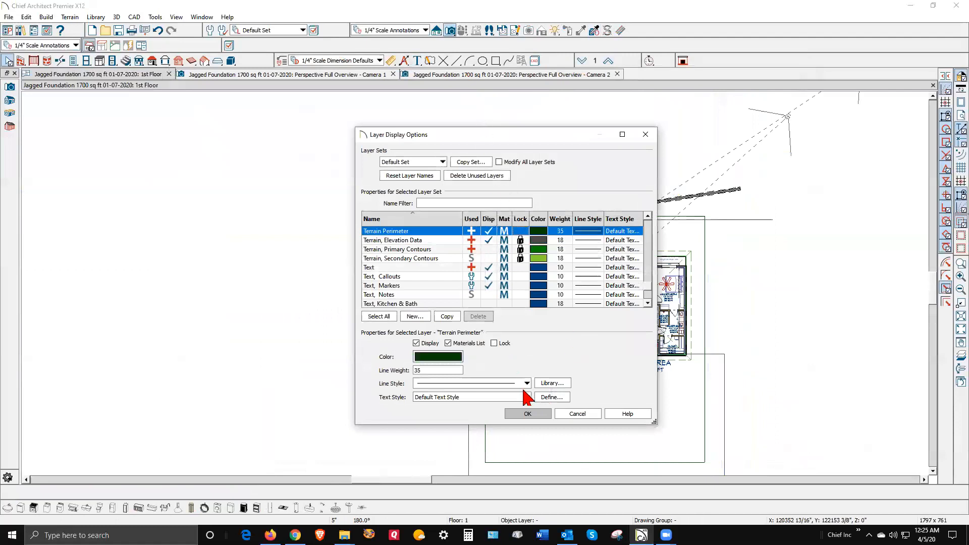
{"action": "left_click", "coordinate": [530, 415]}
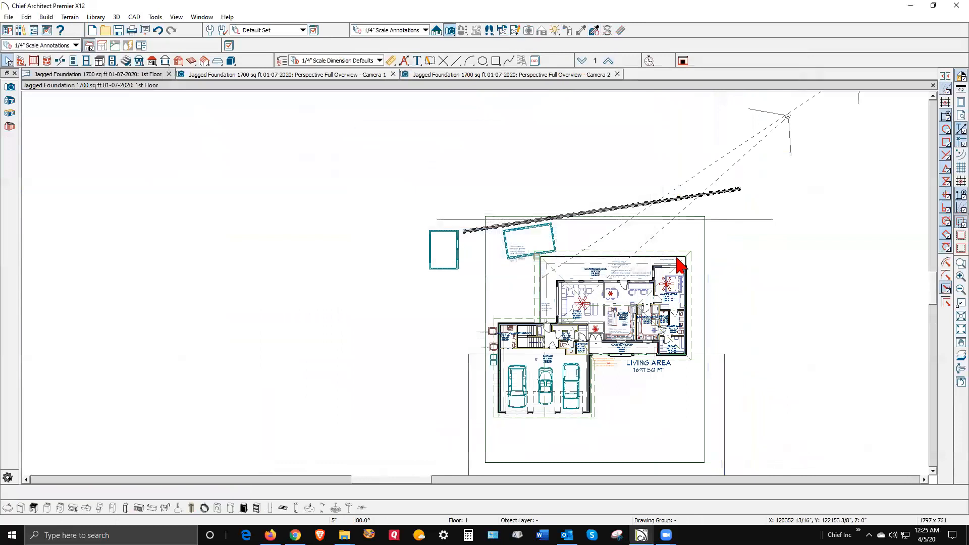
{"action": "left_click", "coordinate": [705, 249]}
{"action": "left_click_drag", "start_coordinate": [596, 215], "coordinate": [613, 191]}
Unlock the Terrain layers for Elevation Data, Primary Contours and Secondary Contours in the Default Set.
{"action": "left_click", "coordinate": [770, 234]}
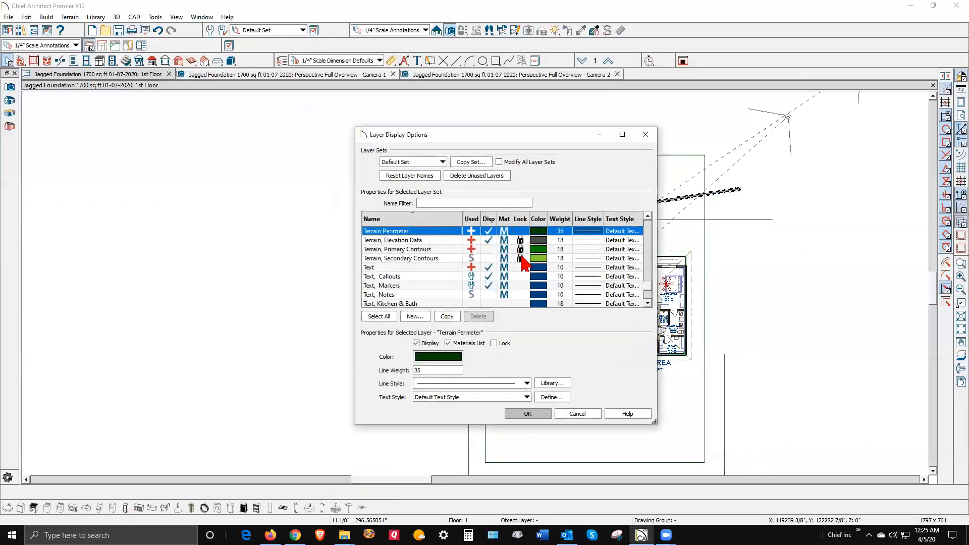
{"action": "left_click", "coordinate": [521, 241]}
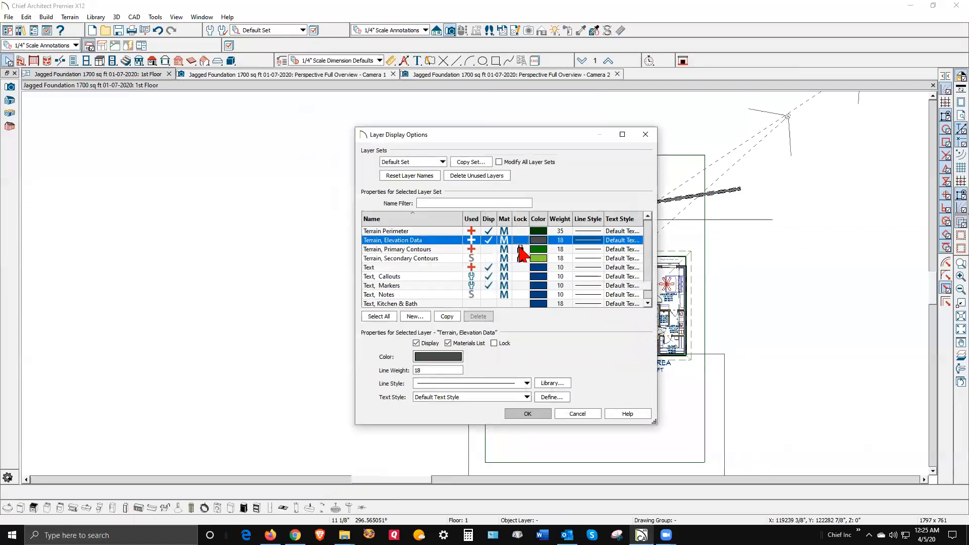
{"action": "left_click", "coordinate": [521, 249]}
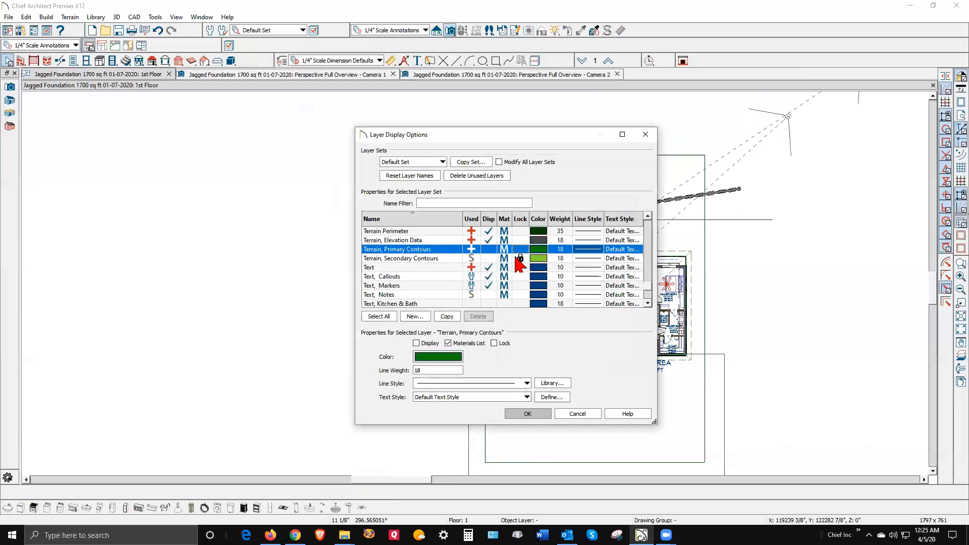
{"action": "left_click", "coordinate": [519, 259]}
{"action": "left_click", "coordinate": [528, 413]}
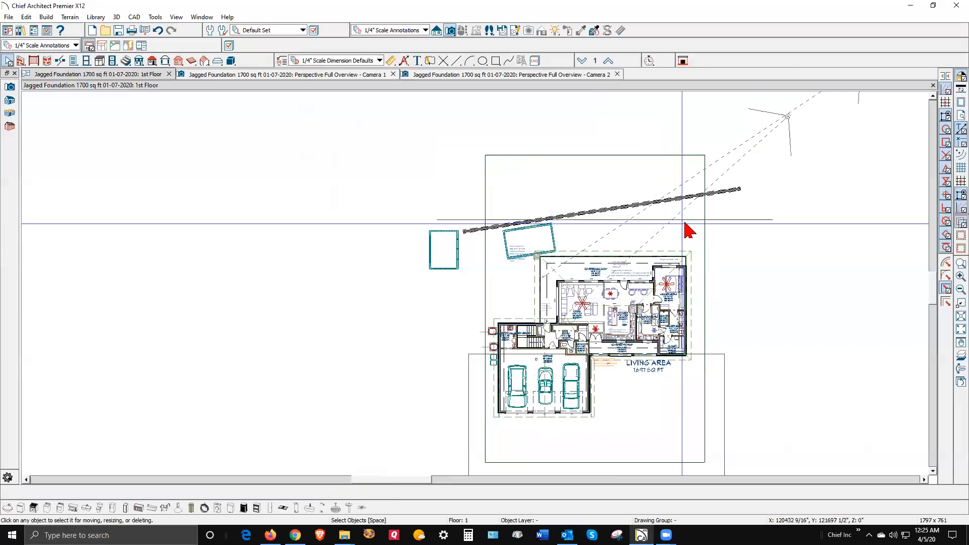
Move the rear elevation line about 25'-5" away from the house so it lies just inside the terrain perimeter's rear edge.
{"action": "left_click", "coordinate": [688, 223]}
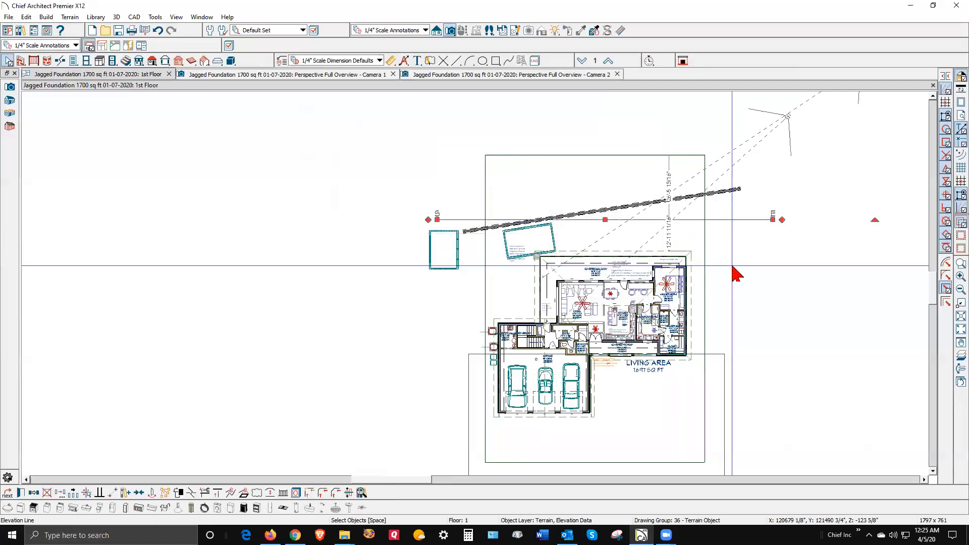
{"action": "key", "text": "Delete"}
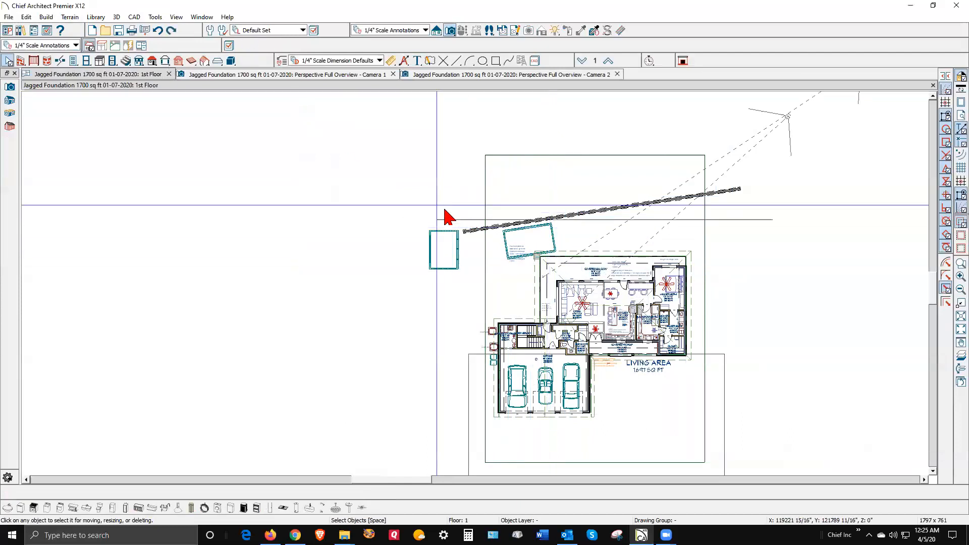
{"action": "left_click", "coordinate": [457, 223]}
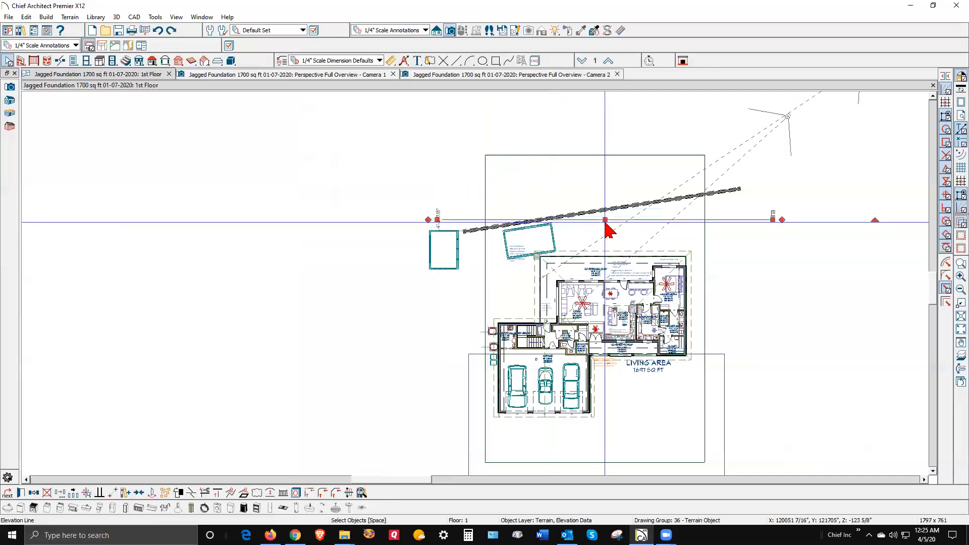
{"action": "left_click_drag", "start_coordinate": [605, 220], "coordinate": [604, 158]}
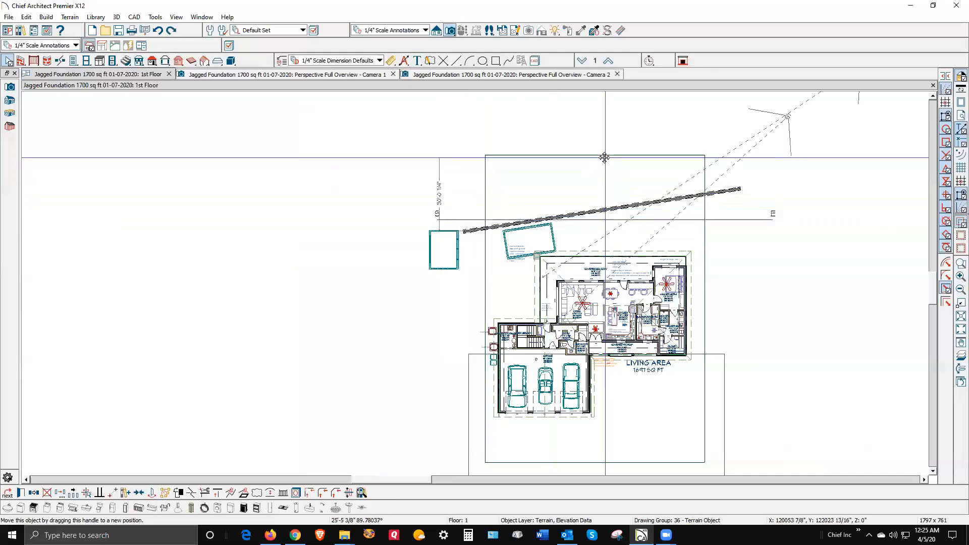
{"action": "left_click", "coordinate": [694, 221]}
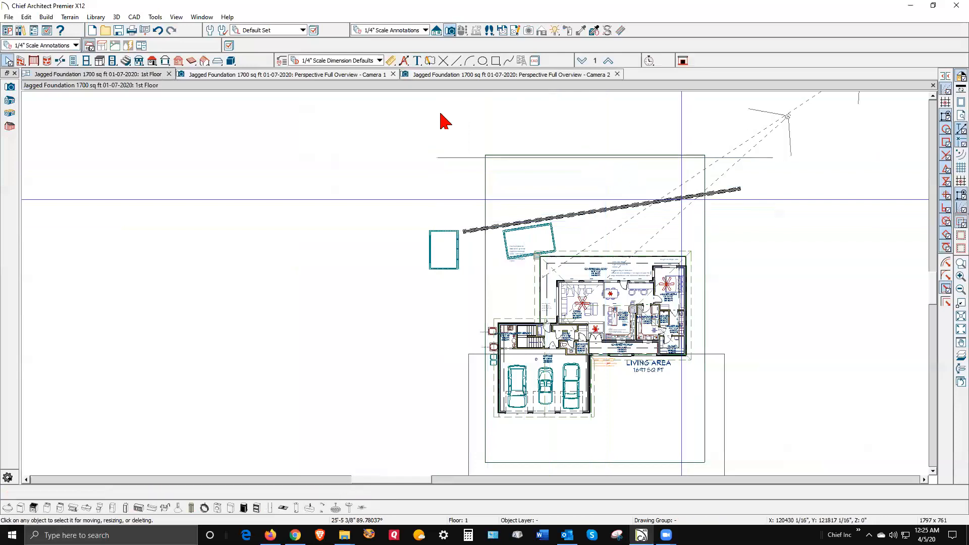
Draw a rectangular elevation region across the rear part of the house, extending past both sides of the terrain perimeter.
{"action": "left_click", "coordinate": [71, 17]}
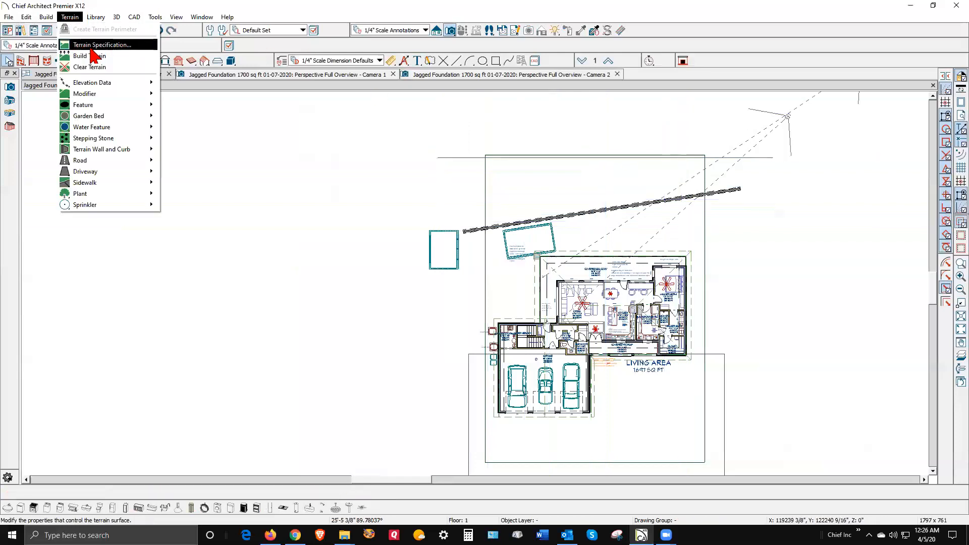
{"action": "mouse_move", "coordinate": [126, 83]}
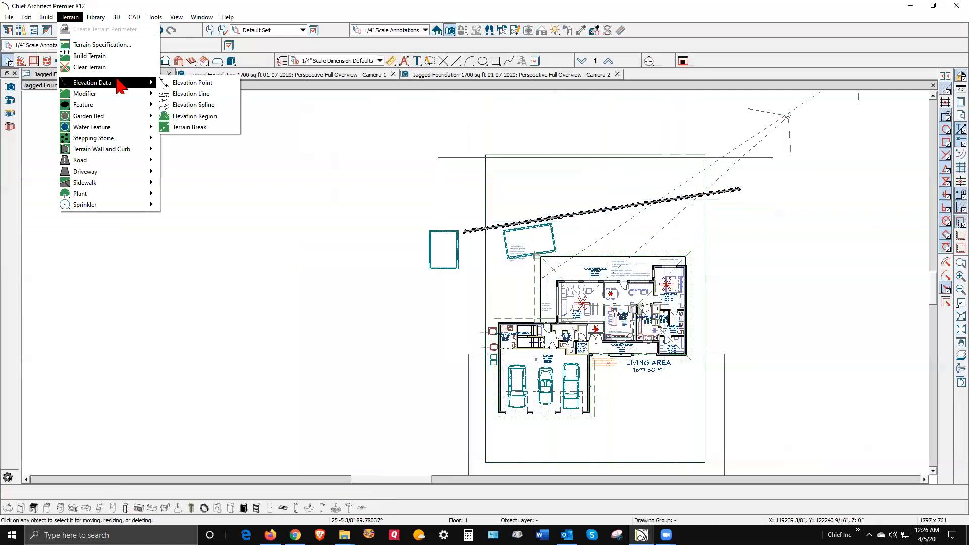
{"action": "left_click", "coordinate": [204, 116]}
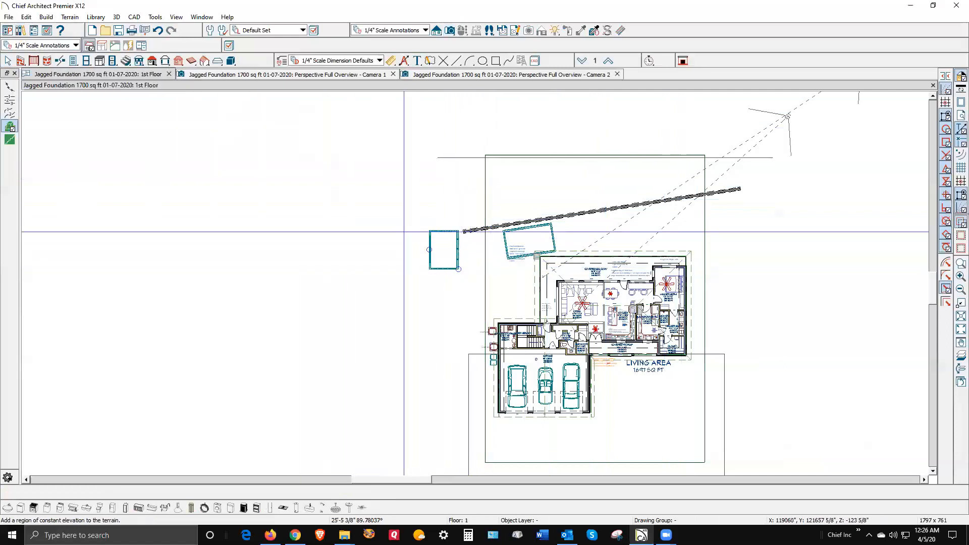
{"action": "left_click_drag", "start_coordinate": [402, 230], "coordinate": [731, 328]}
{"action": "key", "text": "space"}
{"action": "scroll", "coordinate": [731, 222], "scroll_direction": "up", "scroll_amount": 3}
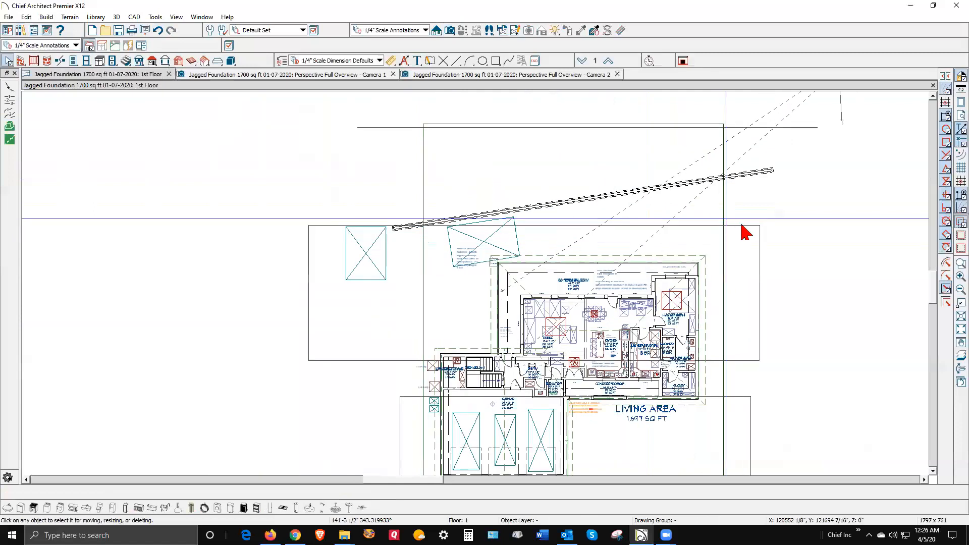
Reshape the rear elevation region's back edge so it slants along the angled retaining wall behind the house.
{"action": "left_click", "coordinate": [746, 236]}
{"action": "left_click_drag", "start_coordinate": [735, 226], "coordinate": [733, 172]}
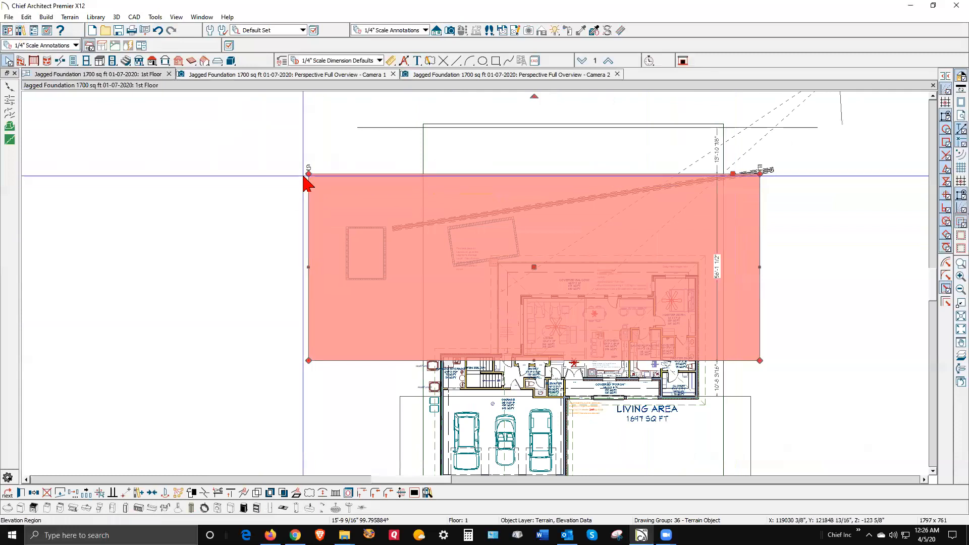
{"action": "left_click_drag", "start_coordinate": [307, 170], "coordinate": [307, 241]}
{"action": "key", "text": "Escape"}
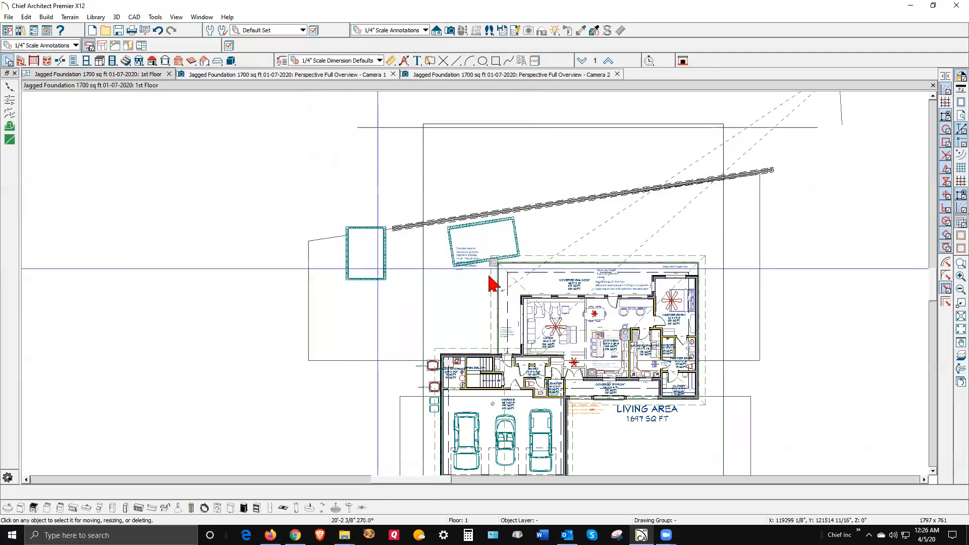
Set the elevation of the region behind the house to -160.
{"action": "left_click", "coordinate": [761, 292]}
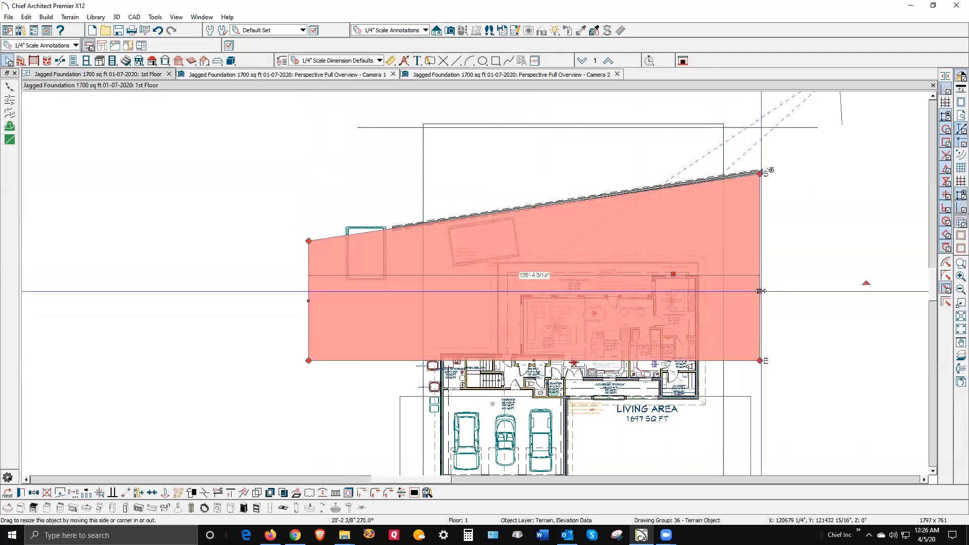
{"action": "double_click", "coordinate": [754, 270]}
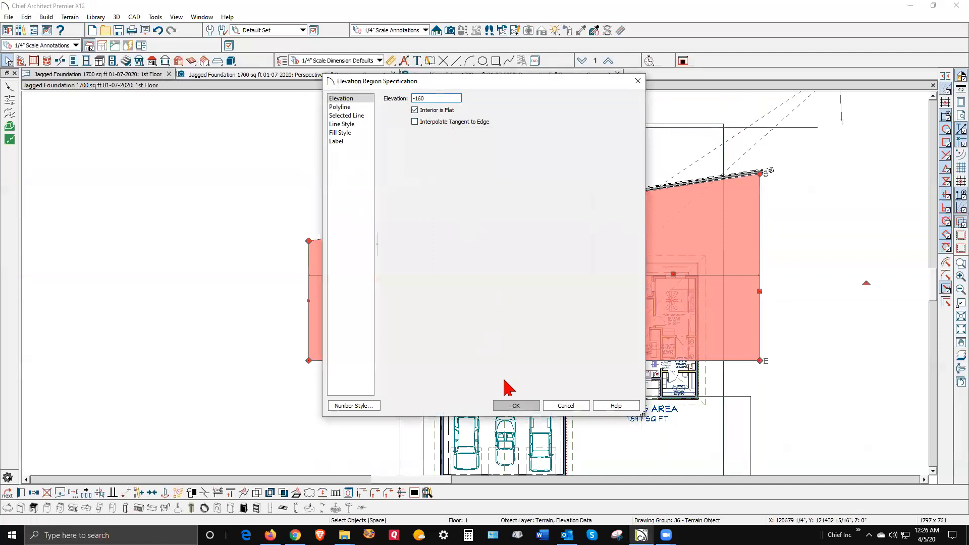
{"action": "left_click", "coordinate": [517, 406]}
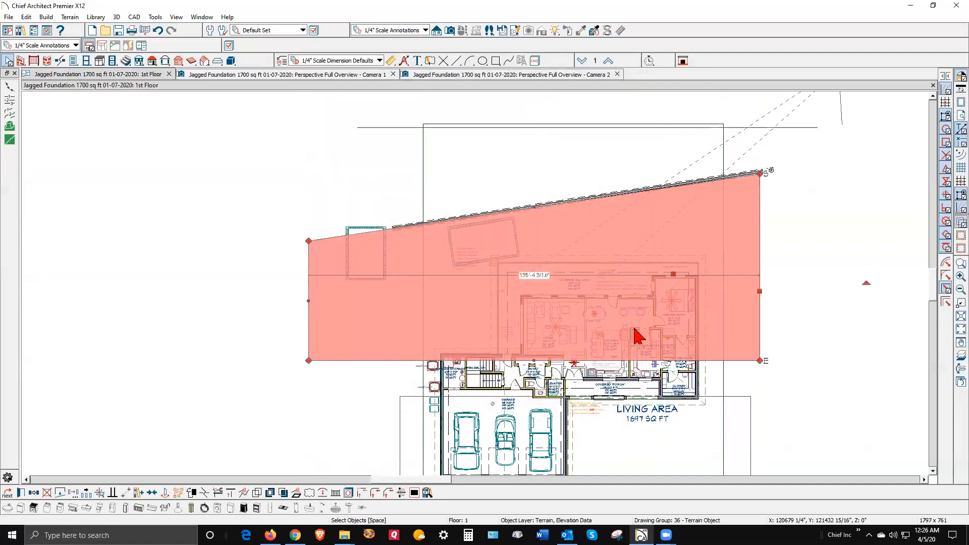
{"action": "key", "text": "Escape"}
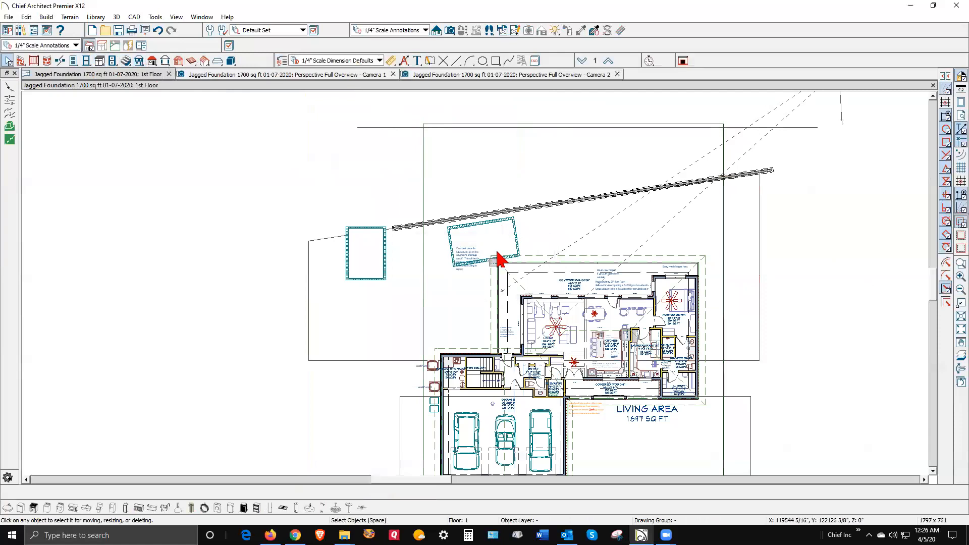
Examine the terrain in the Camera 1 perspective from the rear and the garage side, including the retaining wall and pools.
{"action": "key", "text": "ctrl+Tab"}
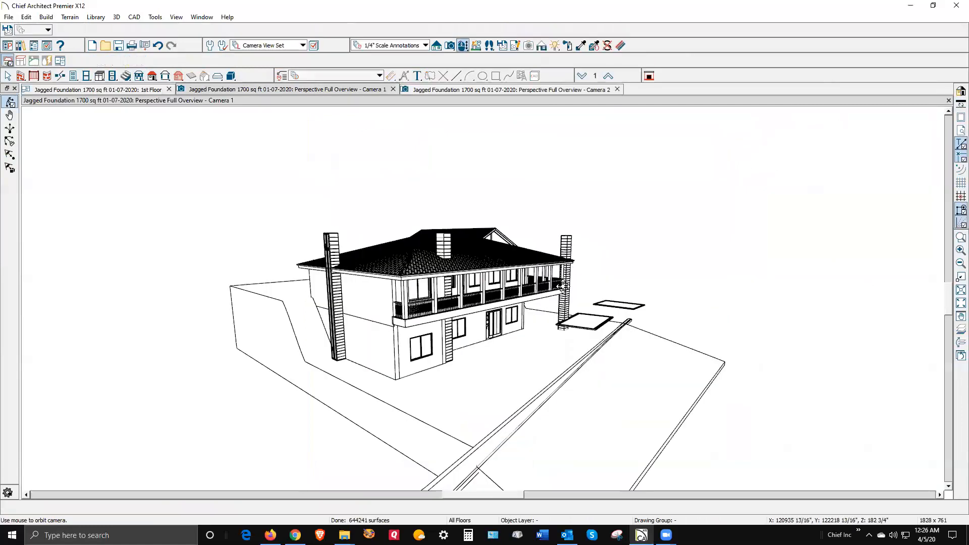
{"action": "left_click_drag", "start_coordinate": [520, 354], "coordinate": [563, 349]}
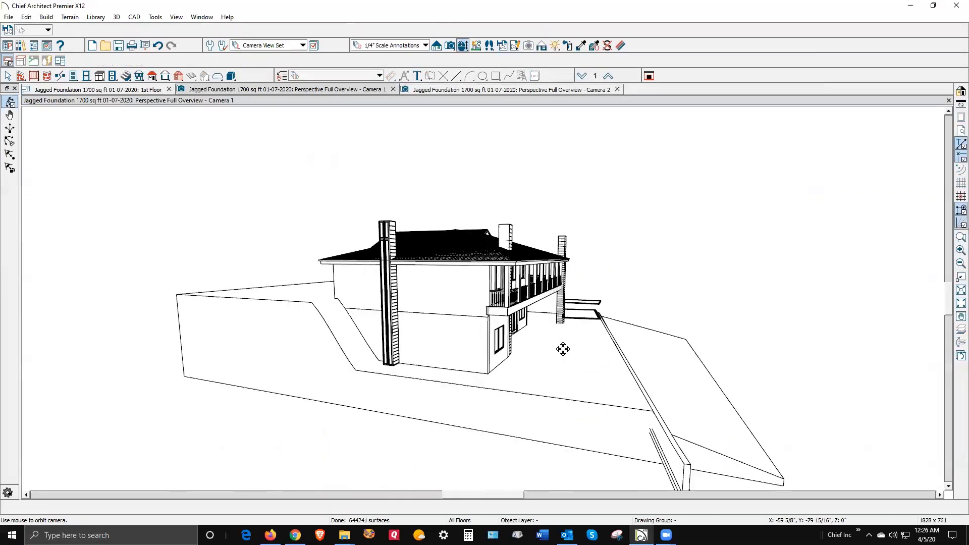
{"action": "left_click_drag", "start_coordinate": [685, 365], "coordinate": [575, 361]}
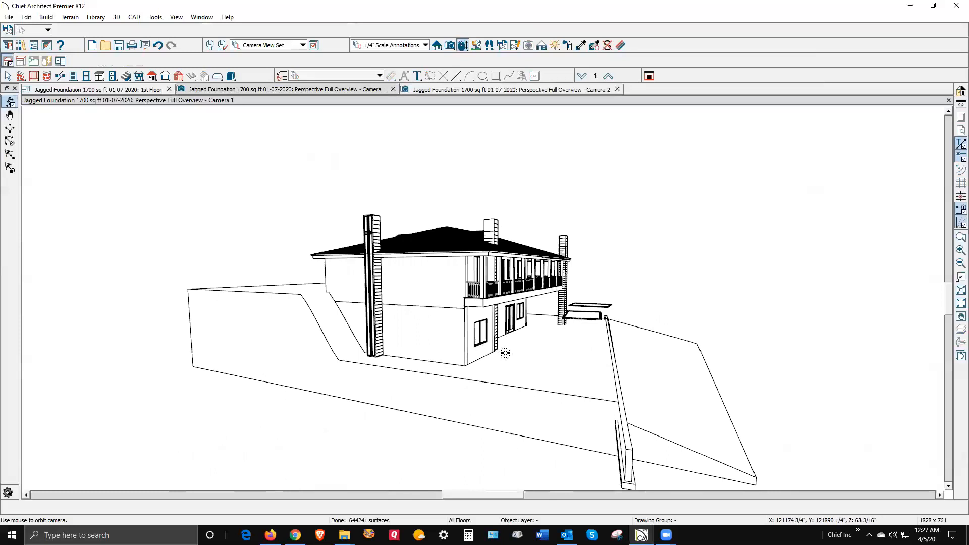
{"action": "left_click_drag", "start_coordinate": [573, 362], "coordinate": [479, 353]}
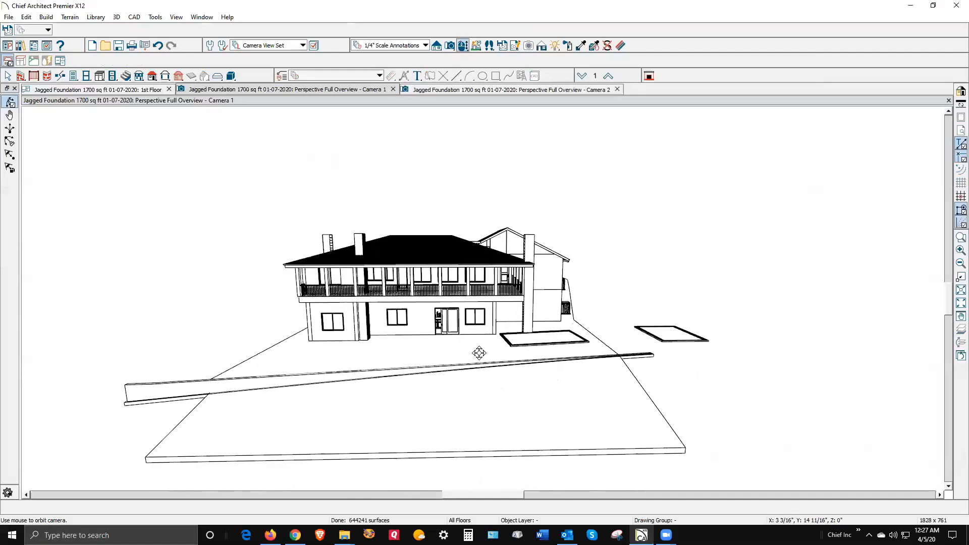
{"action": "key", "text": "space"}
{"action": "left_click", "coordinate": [546, 342]}
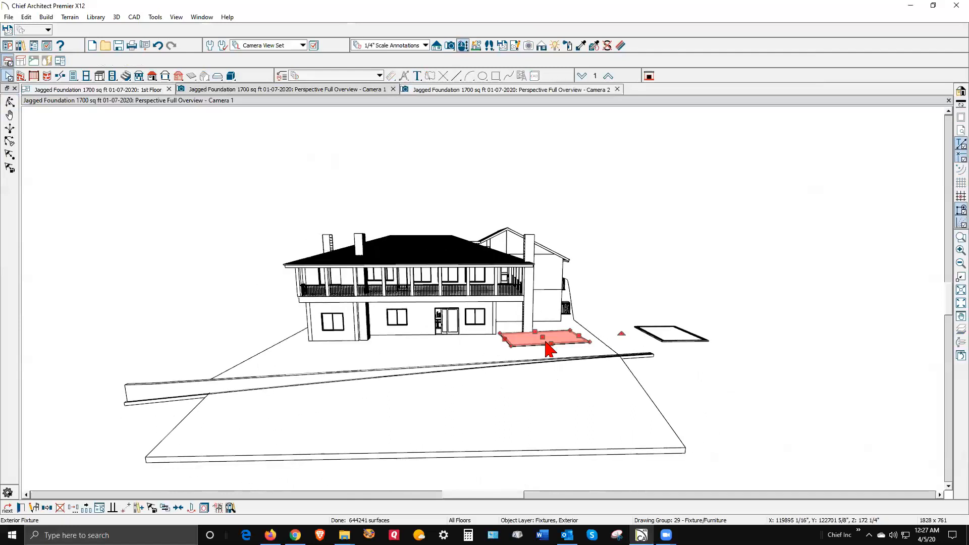
{"action": "left_click", "coordinate": [676, 346]}
{"action": "key", "text": "Escape"}
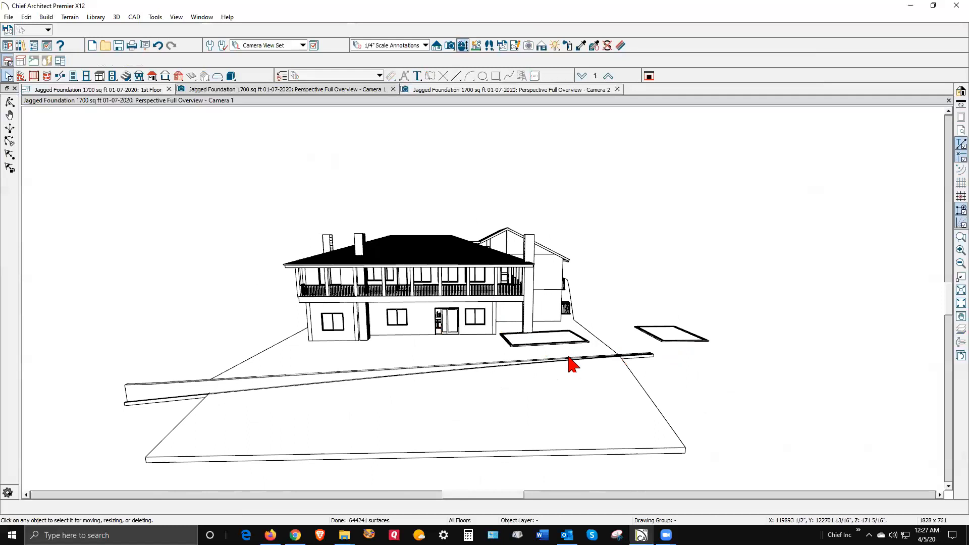
{"action": "left_click", "coordinate": [9, 101]}
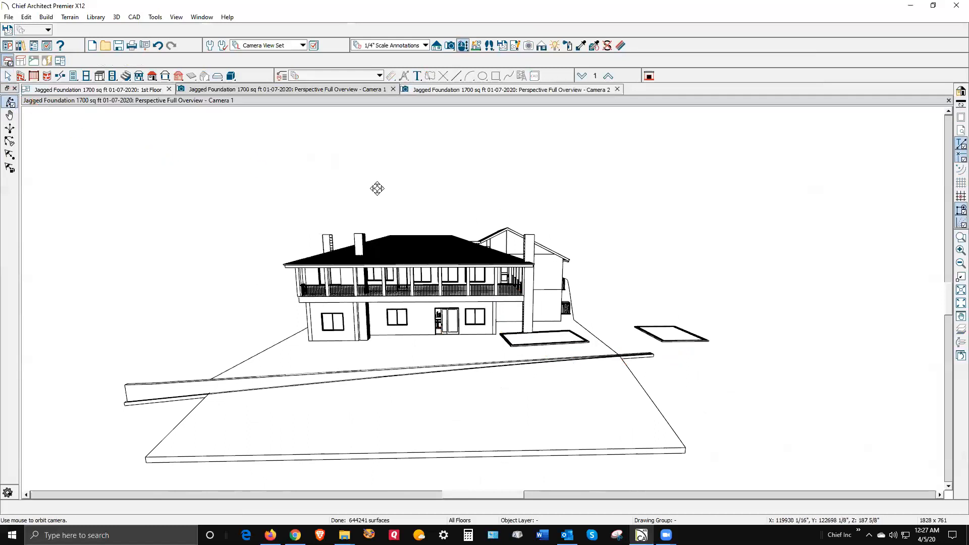
{"action": "left_click_drag", "start_coordinate": [503, 258], "coordinate": [397, 252]}
{"action": "scroll", "coordinate": [583, 309], "scroll_direction": "up", "scroll_amount": 5}
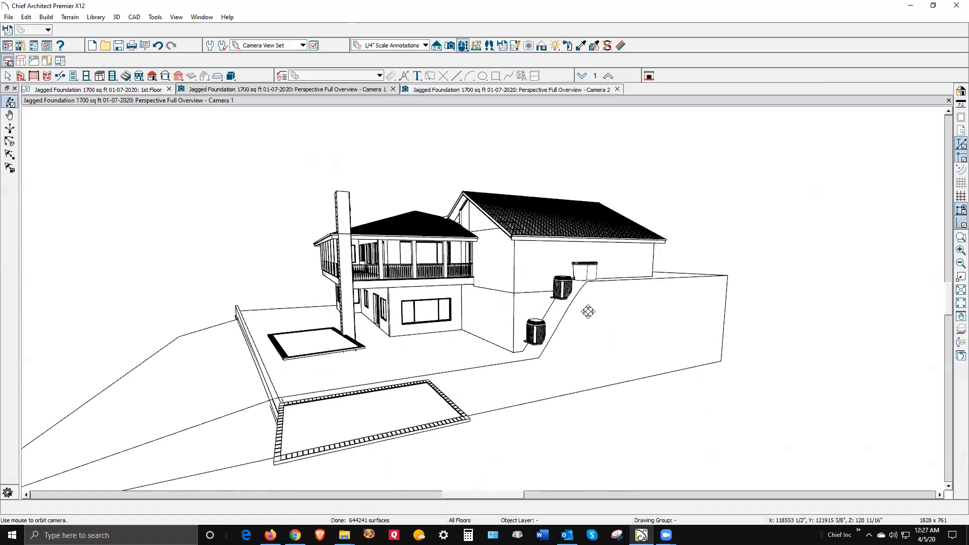
{"action": "key", "text": "space"}
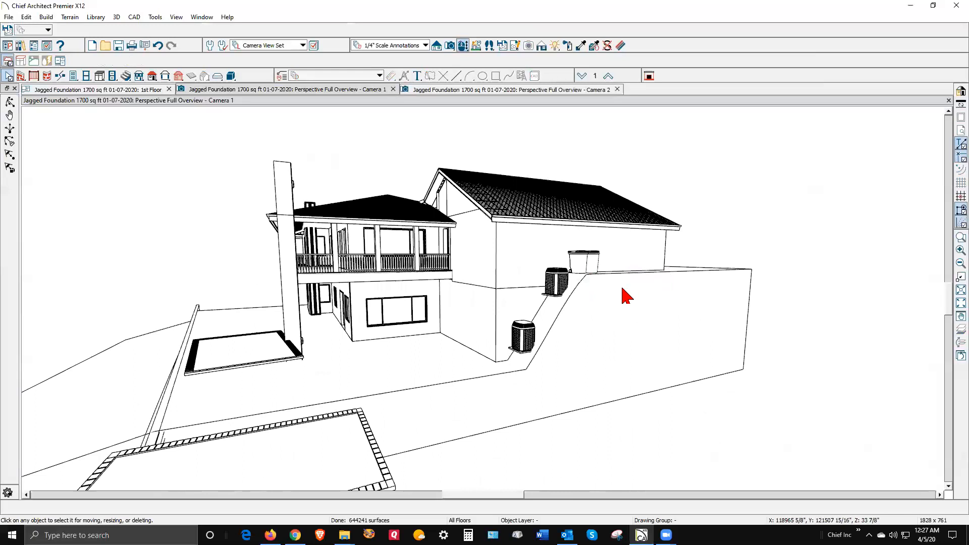
Close the Camera 2 perspective view and return to the first floor plan.
{"action": "key", "text": "ctrl+Tab"}
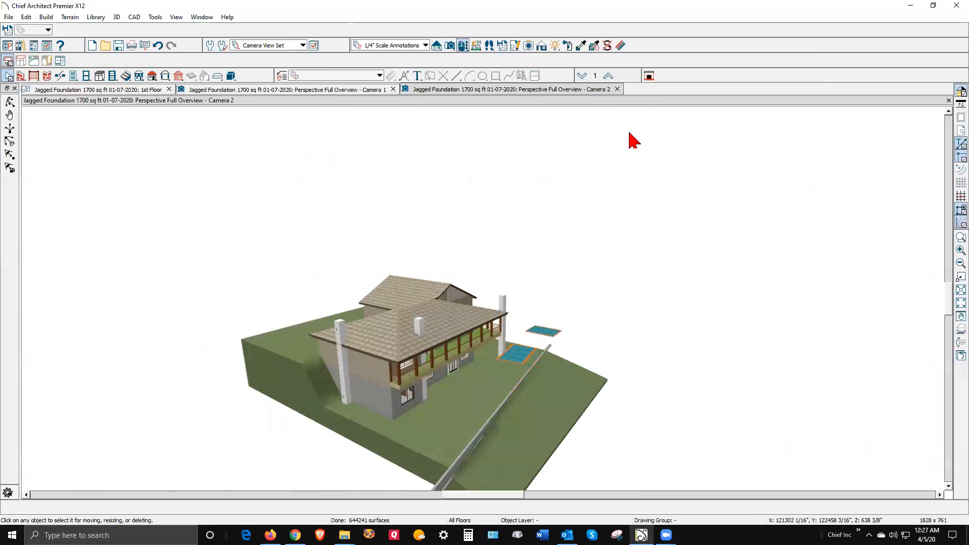
{"action": "key", "text": "ctrl+w"}
{"action": "key", "text": "ctrl+Tab"}
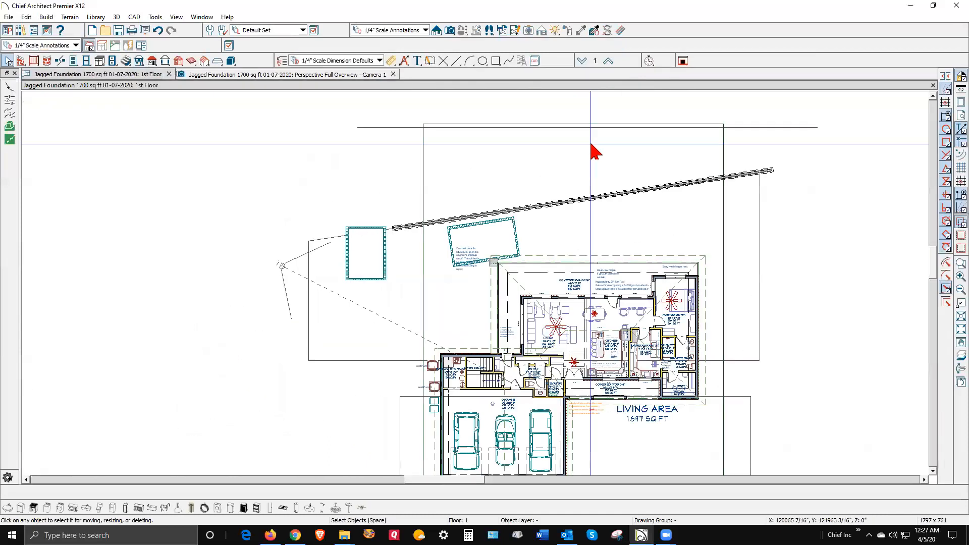
Break the front elevation region's rear edge at the garage's outer wall and move the segment beside the garage about 23' toward the front.
{"action": "scroll", "coordinate": [558, 174], "scroll_direction": "down", "scroll_amount": 3}
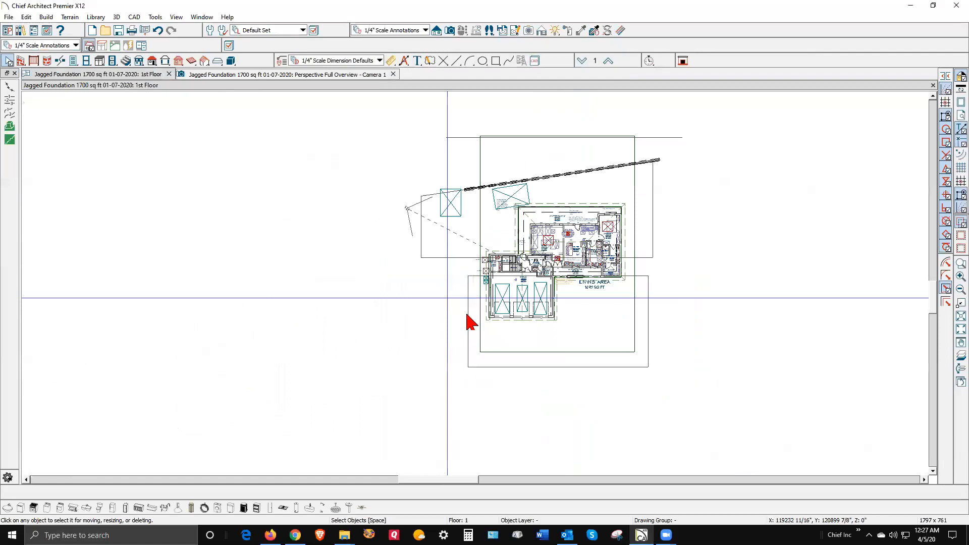
{"action": "scroll", "coordinate": [470, 321], "scroll_direction": "up", "scroll_amount": 2}
{"action": "scroll", "coordinate": [482, 257], "scroll_direction": "up", "scroll_amount": 2}
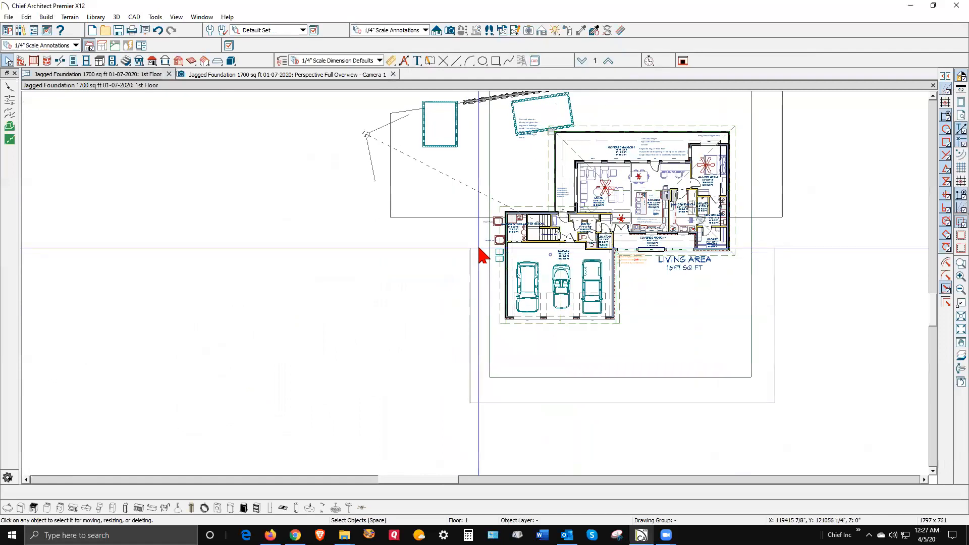
{"action": "left_click", "coordinate": [479, 250]}
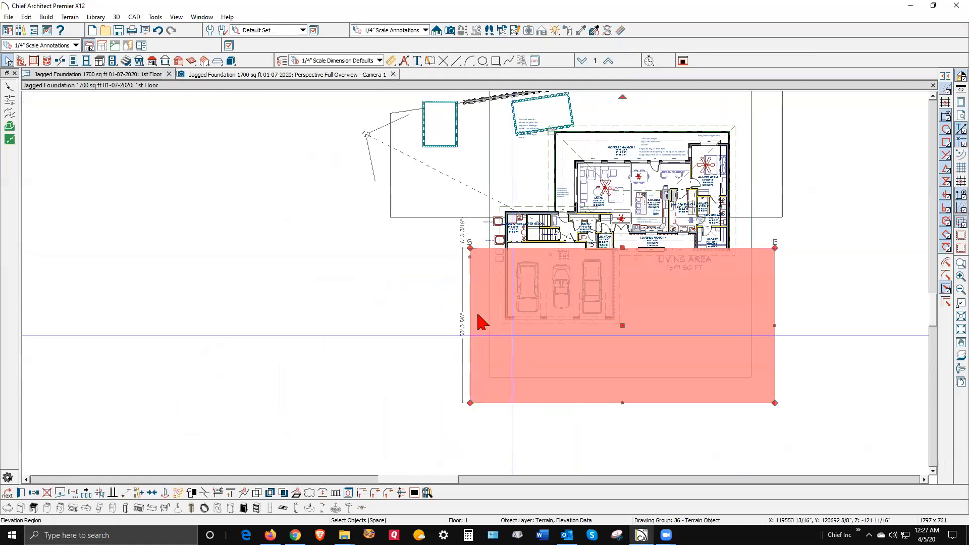
{"action": "left_click", "coordinate": [197, 493]}
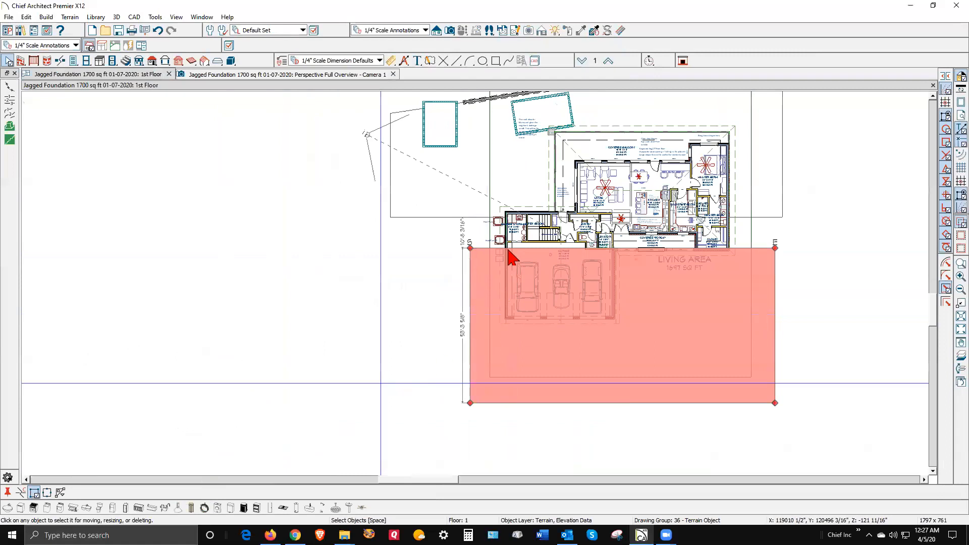
{"action": "left_click", "coordinate": [487, 265]}
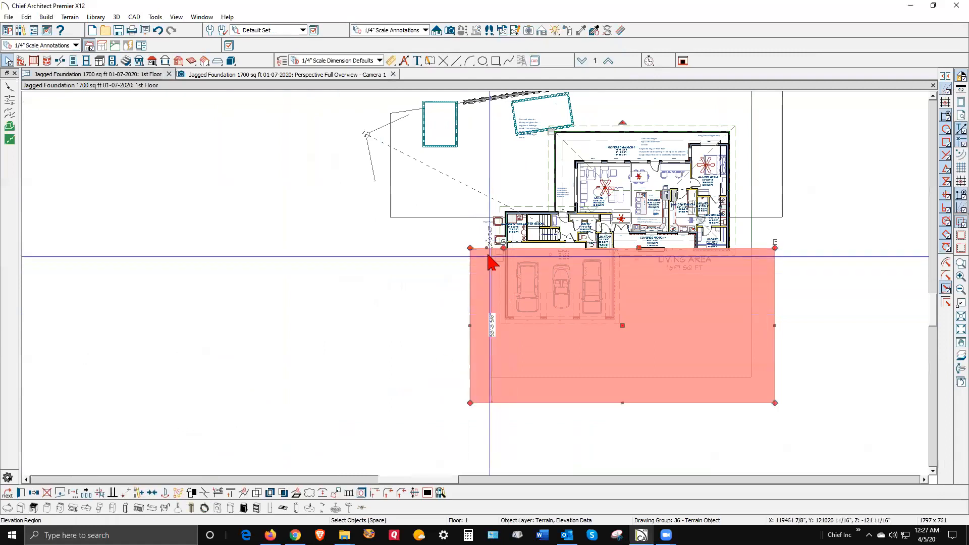
{"action": "left_click_drag", "start_coordinate": [485, 248], "coordinate": [487, 315]}
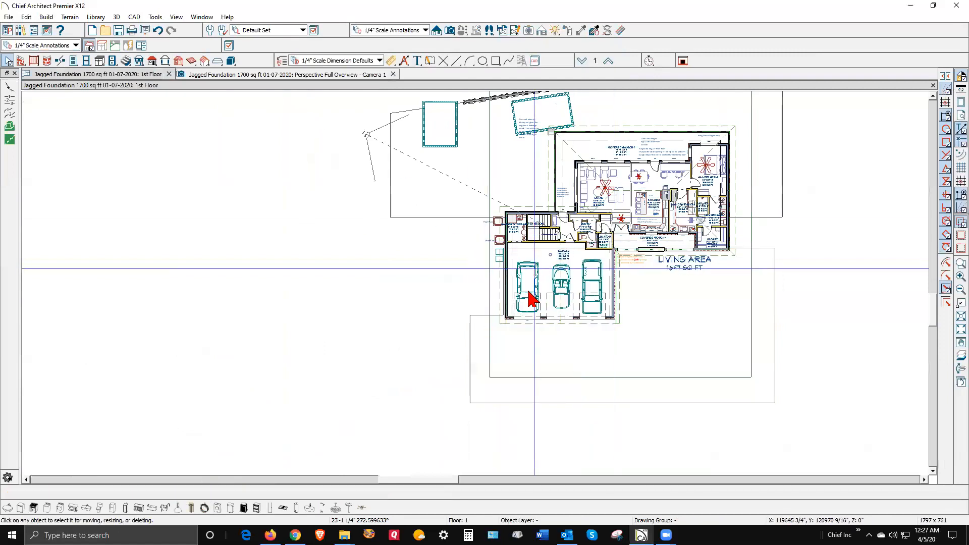
Back in the Camera 1 view, check the general Terrain Specification settings and rebuild the terrain.
{"action": "key", "text": "ctrl+Tab"}
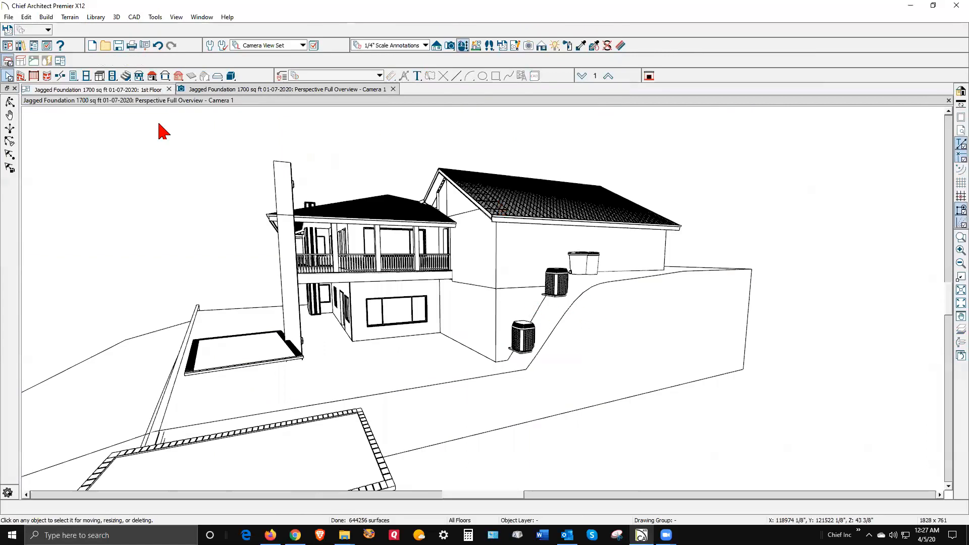
{"action": "left_click", "coordinate": [71, 17]}
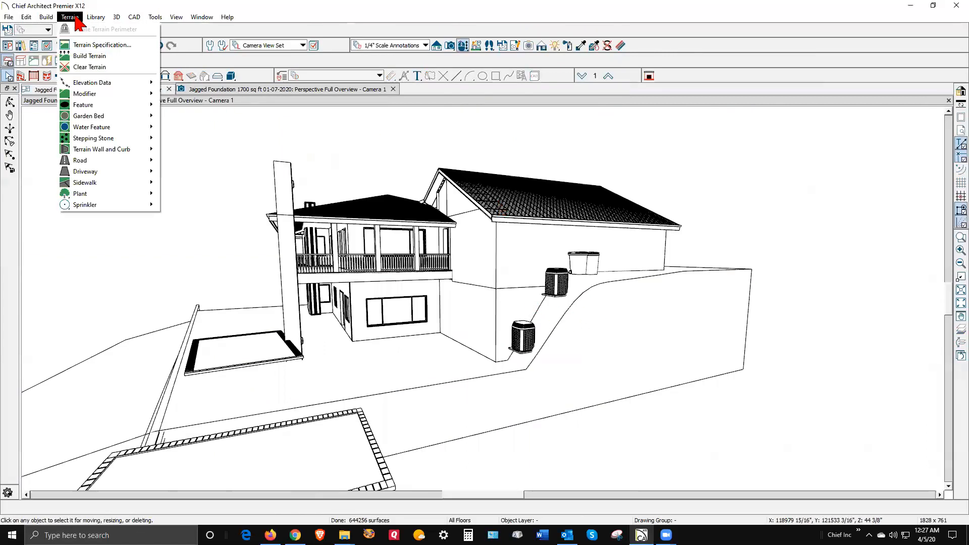
{"action": "left_click", "coordinate": [85, 44]}
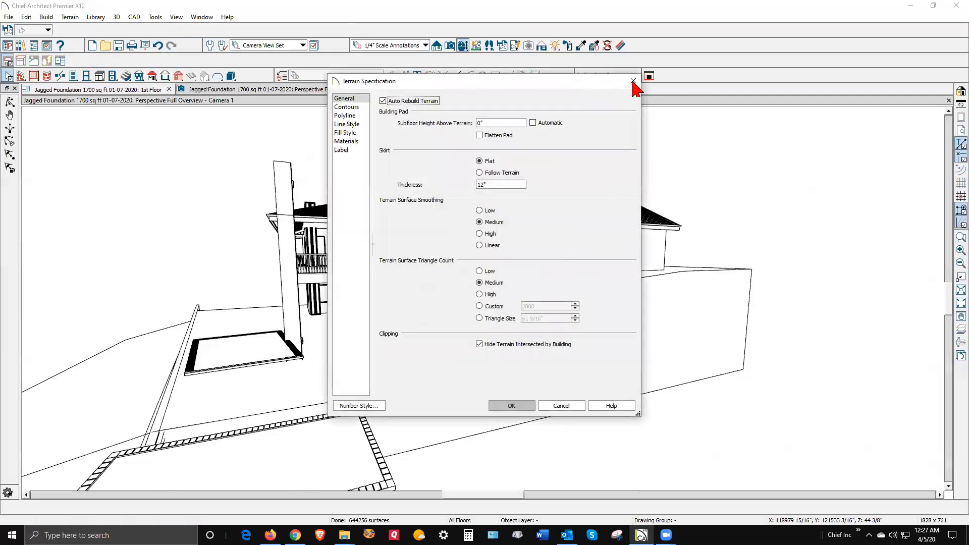
{"action": "left_click", "coordinate": [633, 81]}
{"action": "left_click", "coordinate": [71, 17]}
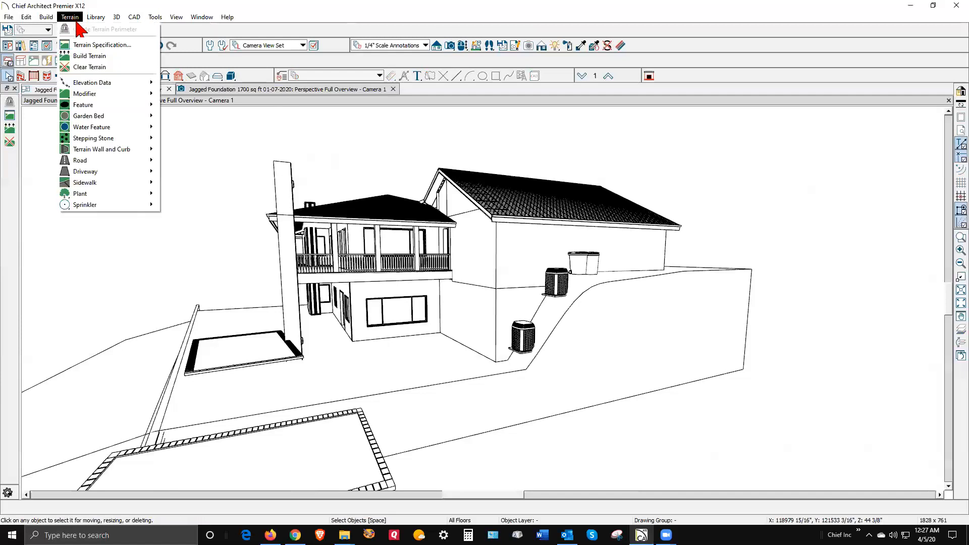
{"action": "left_click", "coordinate": [119, 56]}
{"action": "left_click", "coordinate": [483, 285]}
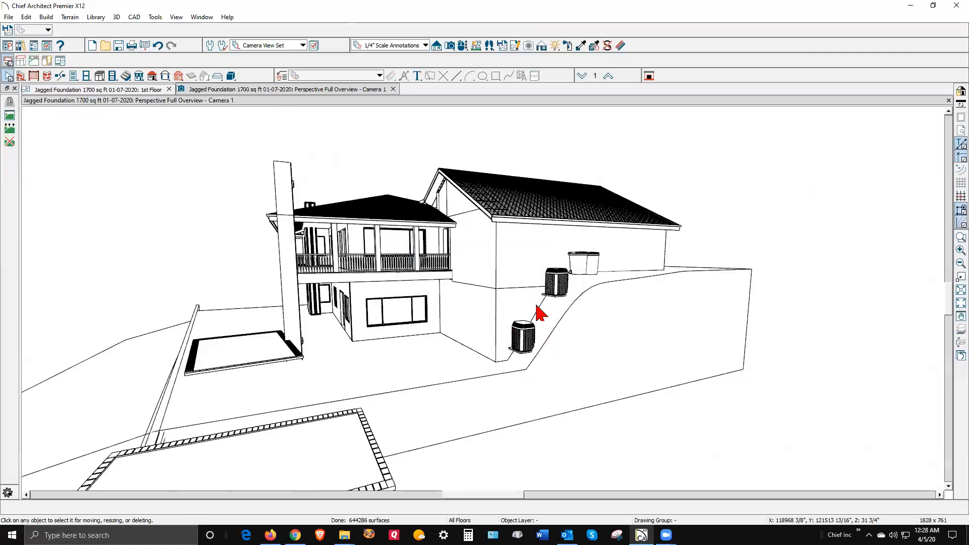
{"action": "scroll", "coordinate": [662, 269], "scroll_direction": "down", "scroll_amount": 1}
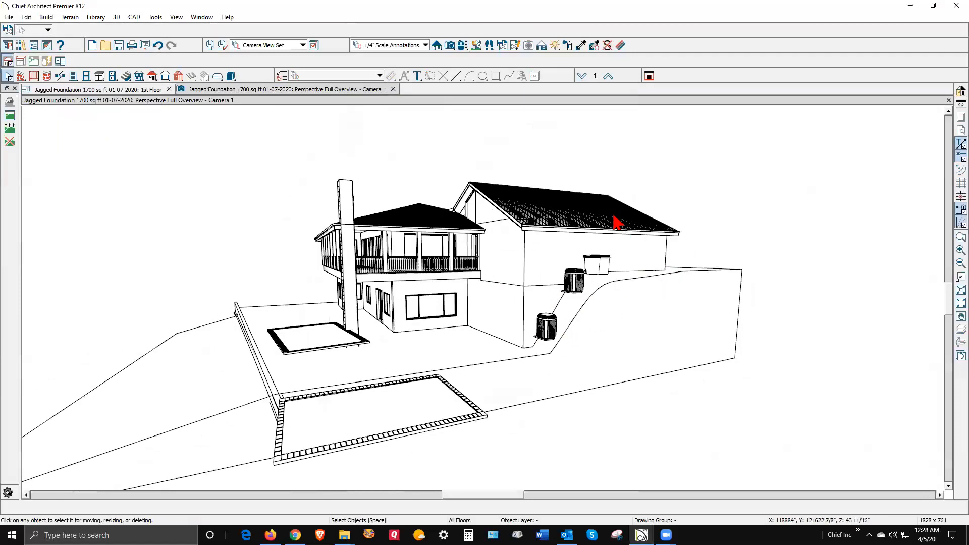